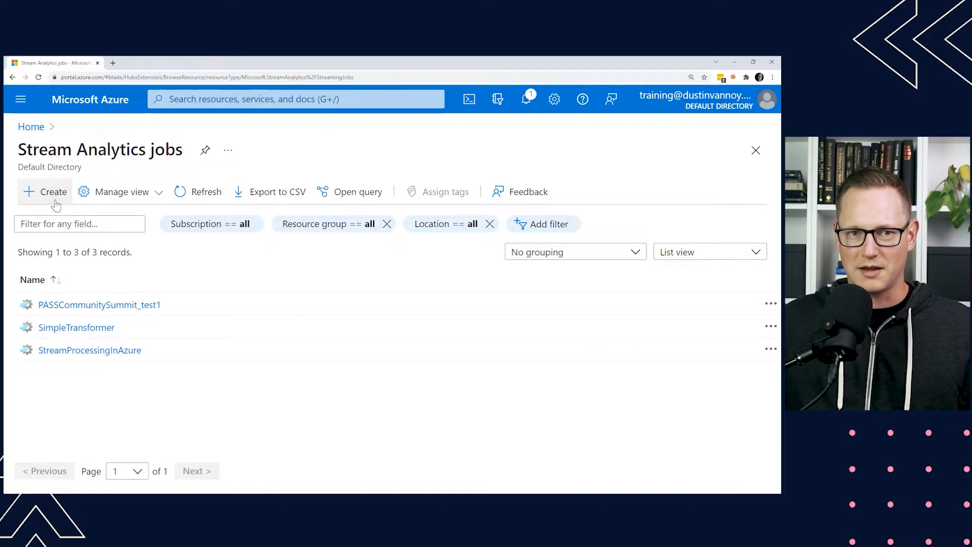
- Start a new Stream Analytics job named DemoStreamAnalytics in the existing data-streaming-rg resource group
click(55, 197)
text(Demo)
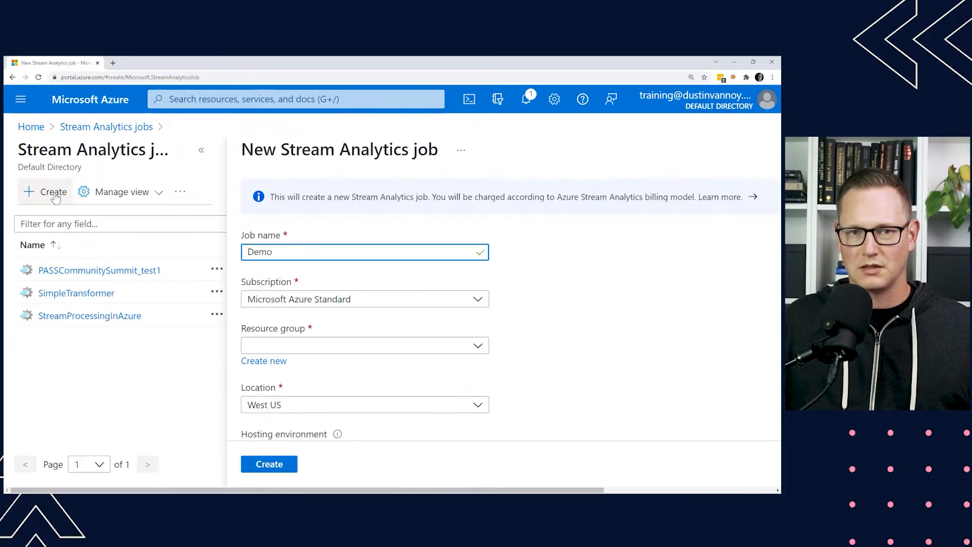
text(StreamA)
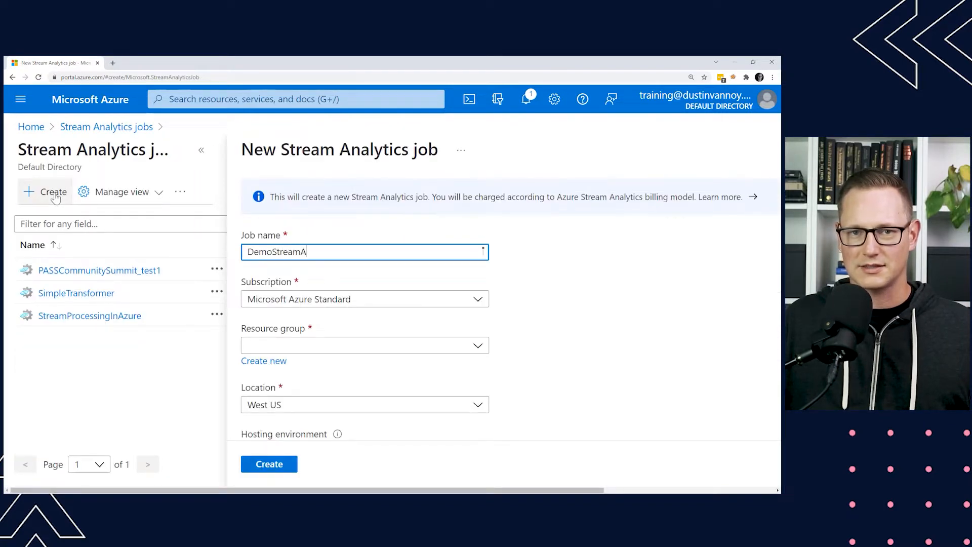
text(nalytics)
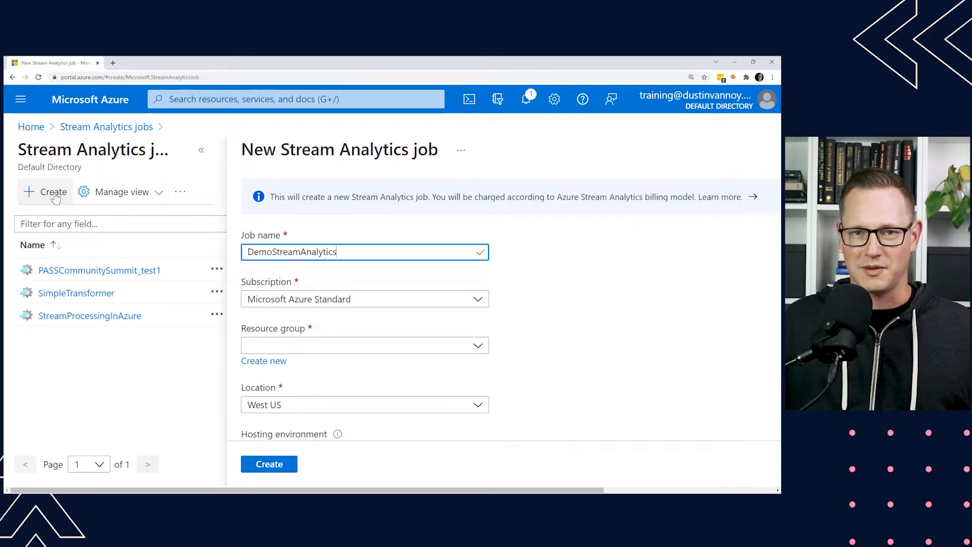
click(299, 347)
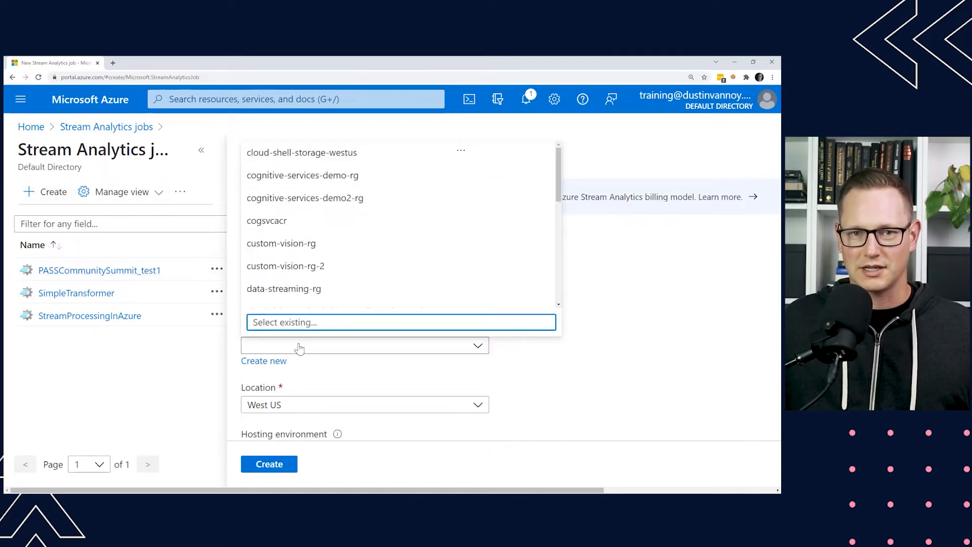
click(303, 290)
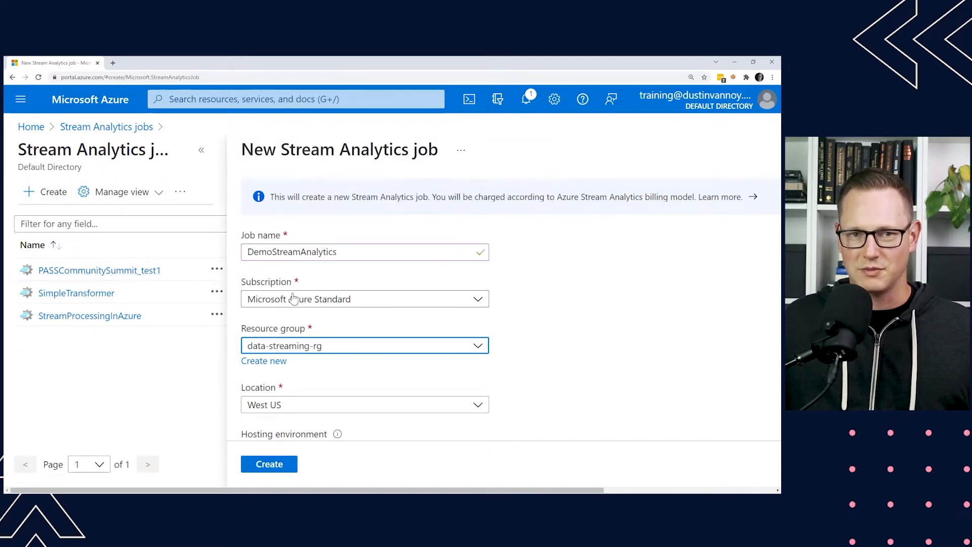
- Create the job with Cloud hosting and 3 streaming units, leaving the option to secure private data assets in a storage account off
scroll(505, 408, down, 2)
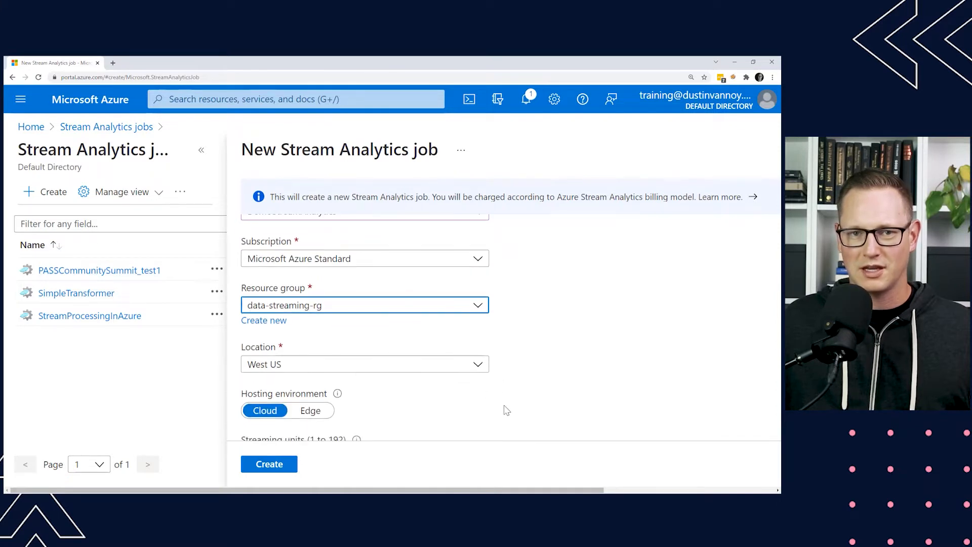
scroll(506, 410, down, 2)
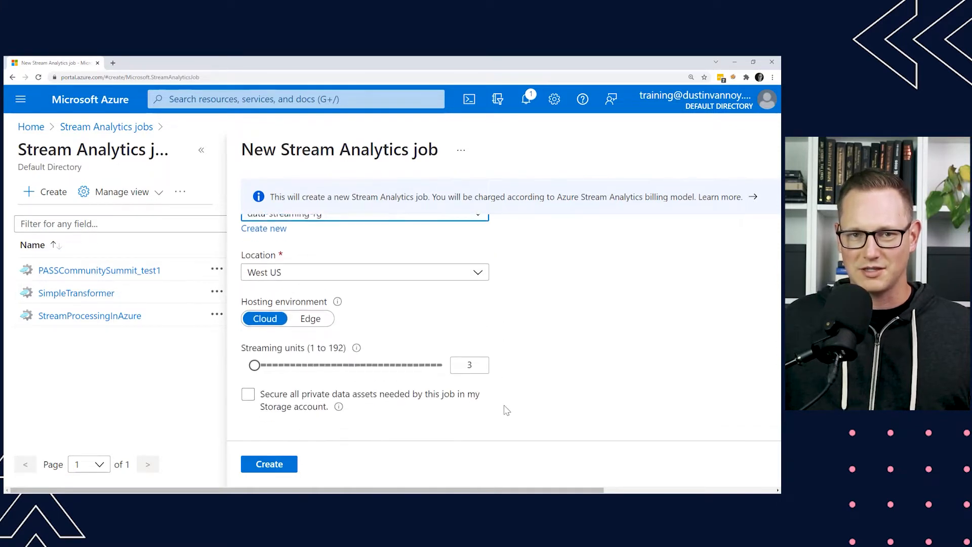
click(447, 386)
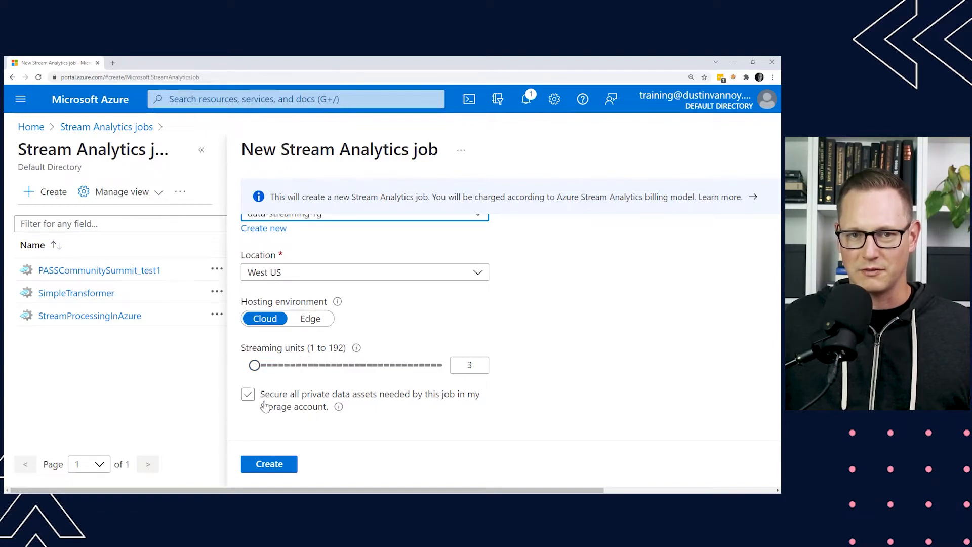
click(245, 398)
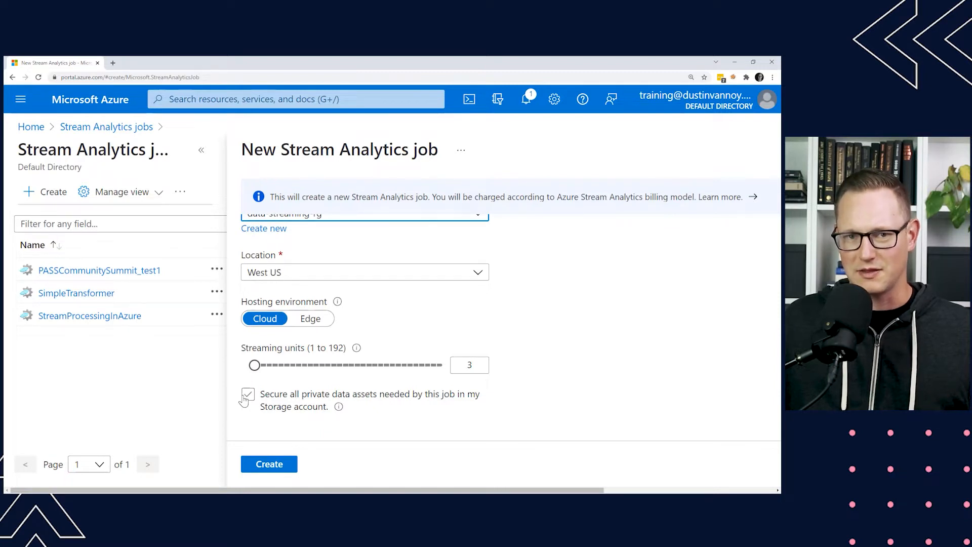
click(245, 398)
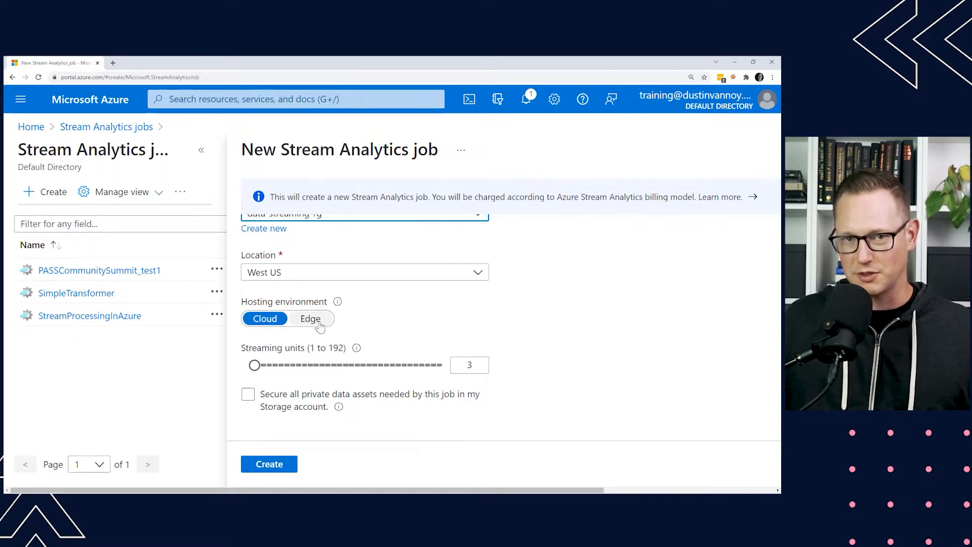
click(276, 471)
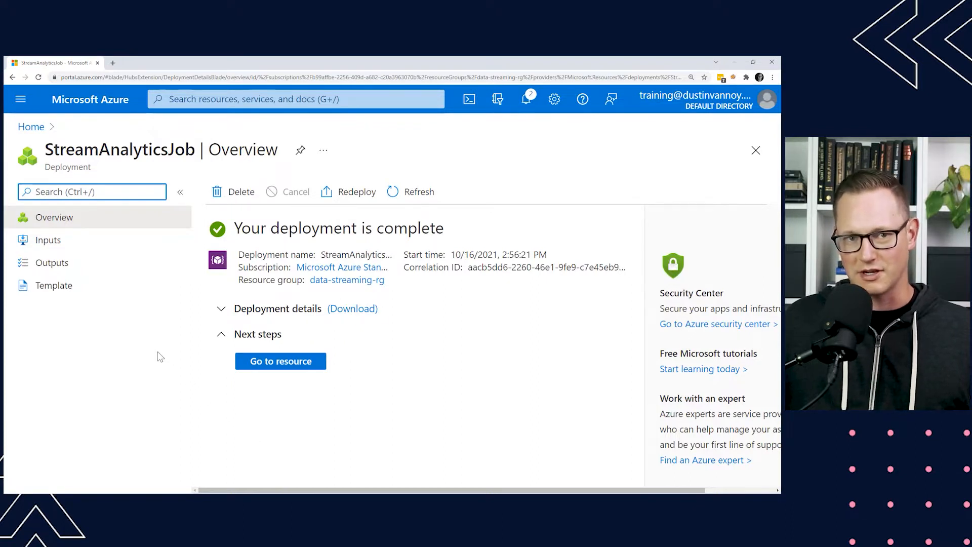
- Go to Event Hubs and start a new namespace in the data-streaming-rg resource group
click(70, 246)
click(103, 226)
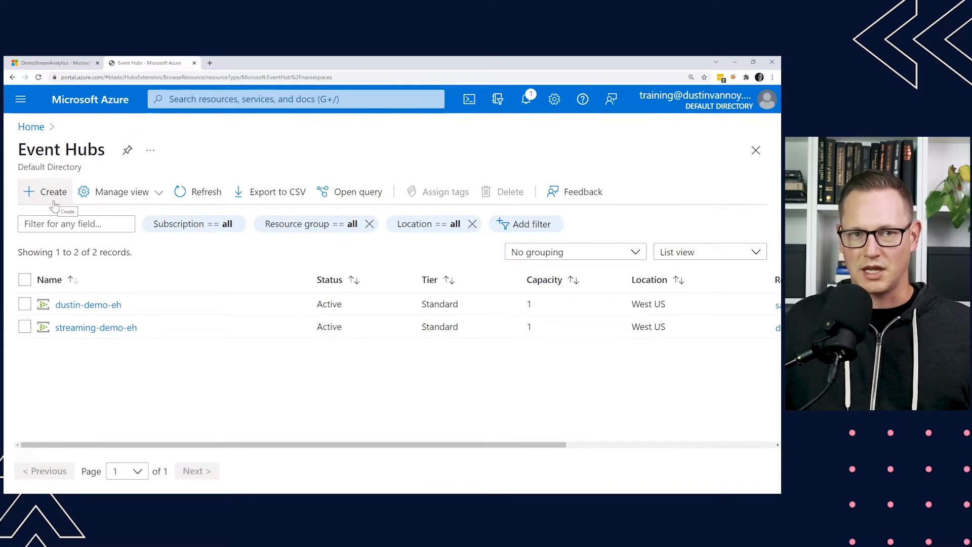
click(54, 202)
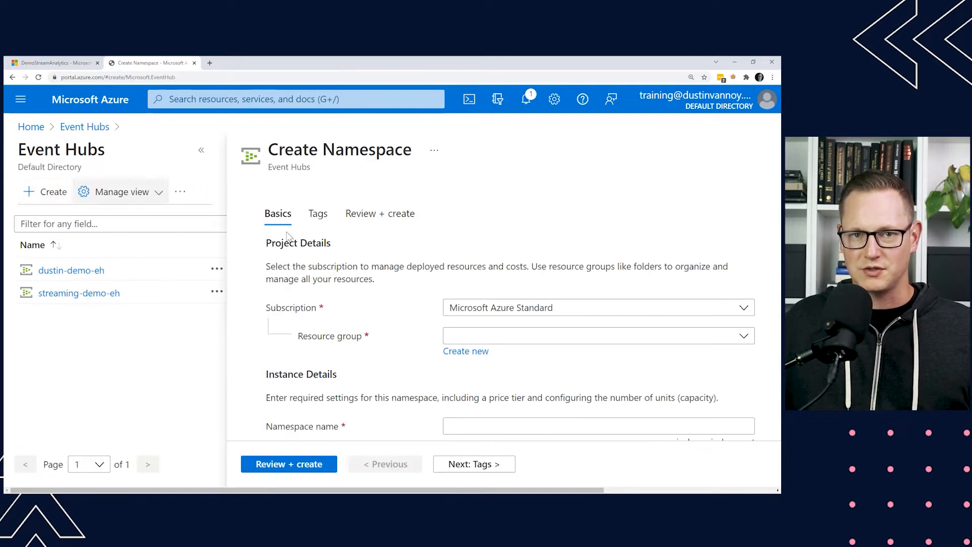
click(524, 338)
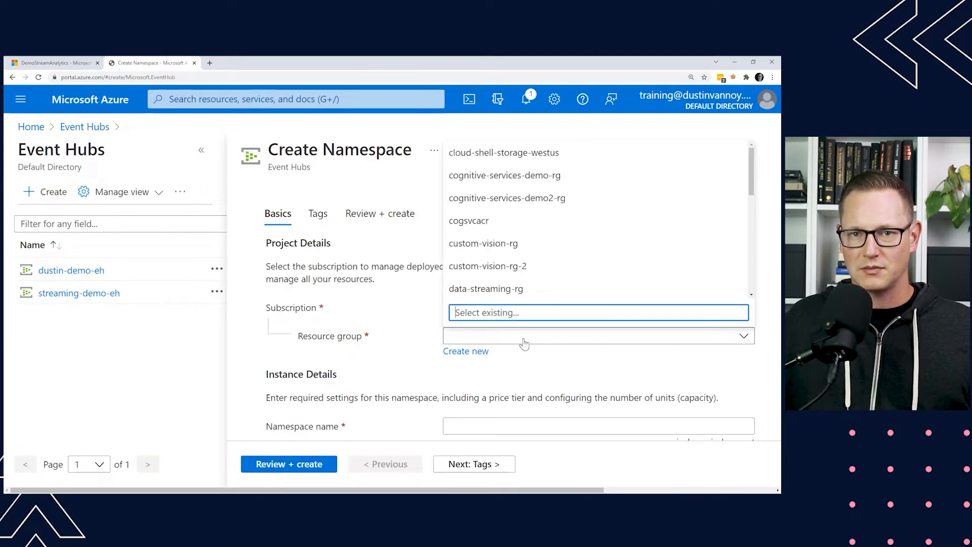
click(497, 290)
- Name the new Event Hubs namespace demo-eh2
scroll(499, 324, down, 2)
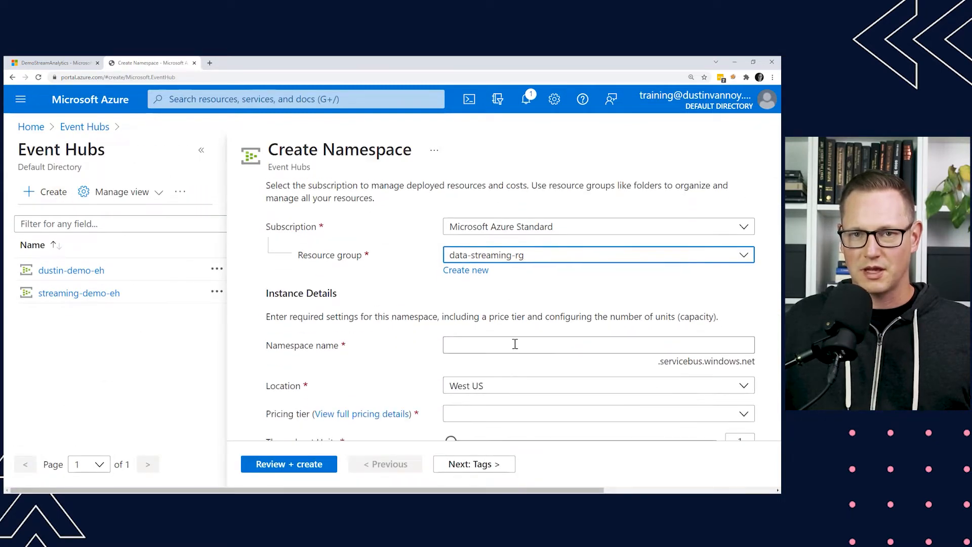
click(515, 343)
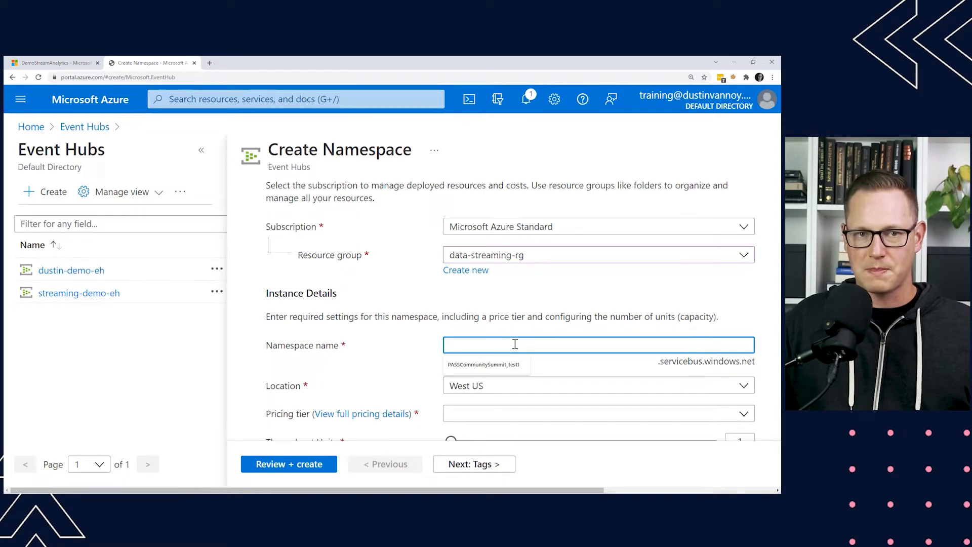
text(demo-h)
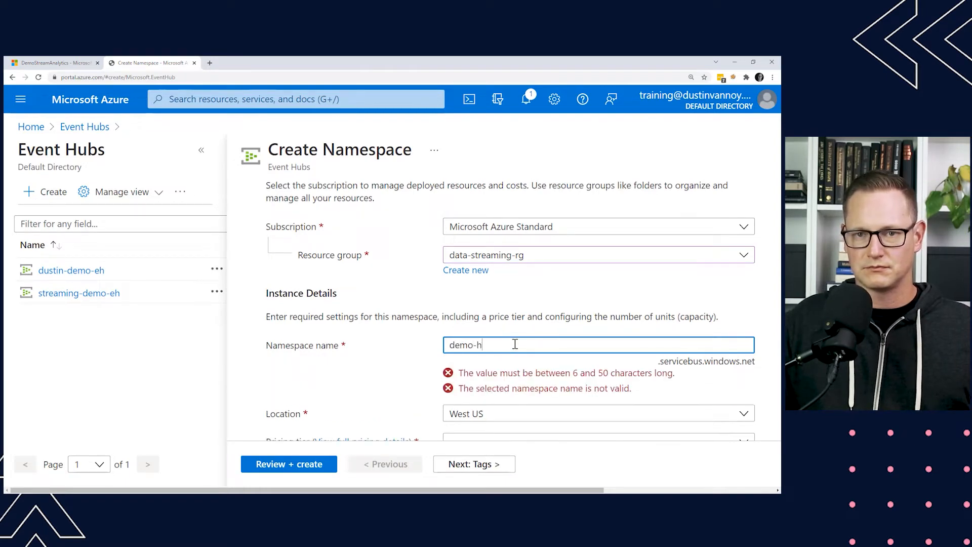
key(BackSpace)
text(eh2)
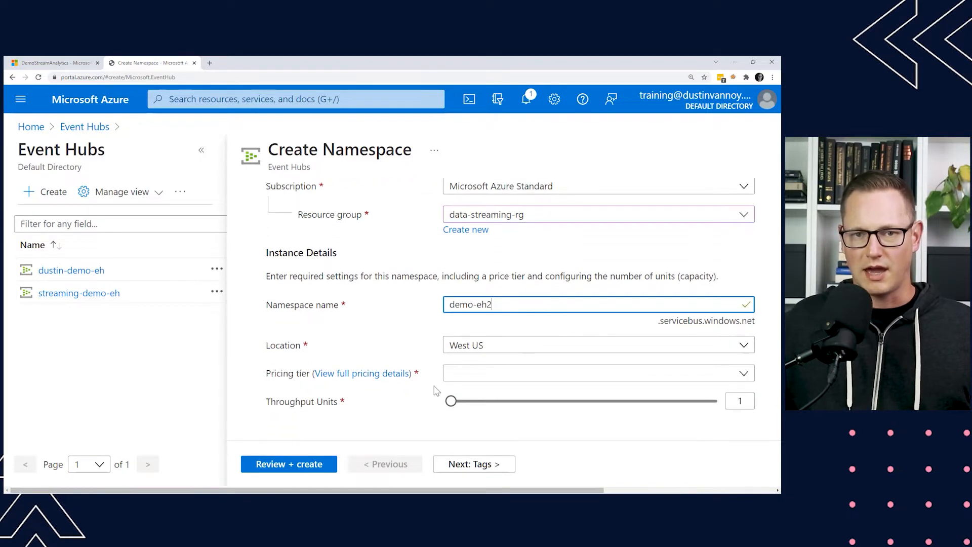
- Choose the Standard pricing tier for the namespace and enable Auto-Inflate with a maximum of 2 throughput units
click(474, 375)
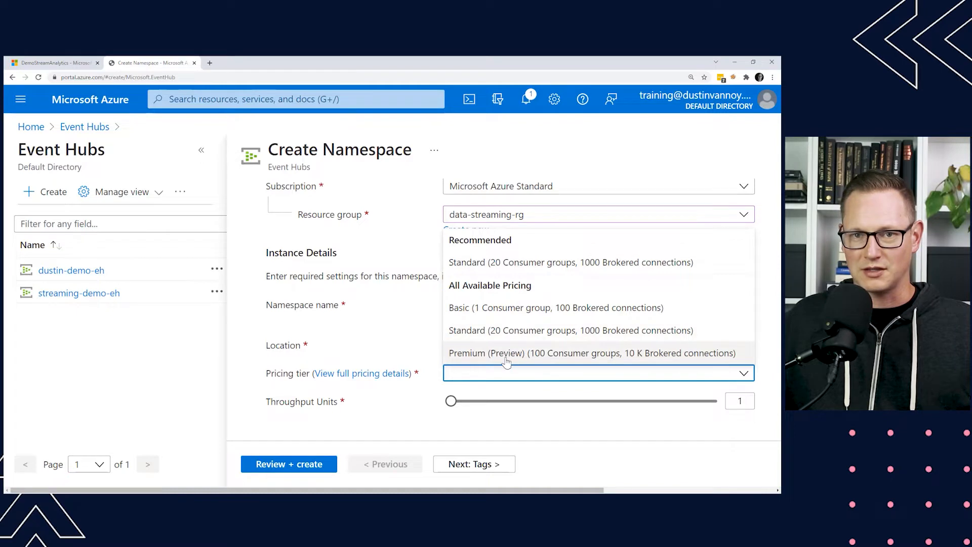
click(512, 263)
scroll(503, 423, down, 1)
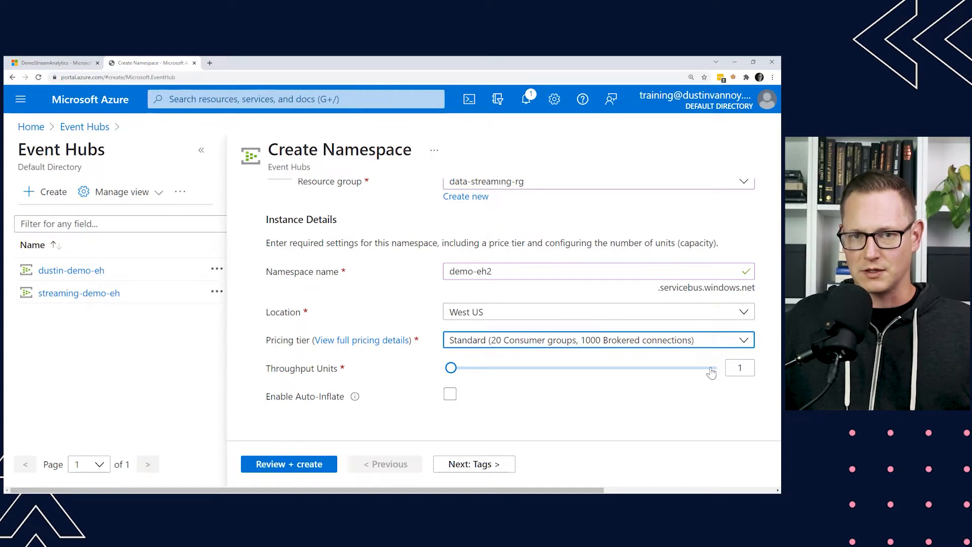
click(449, 397)
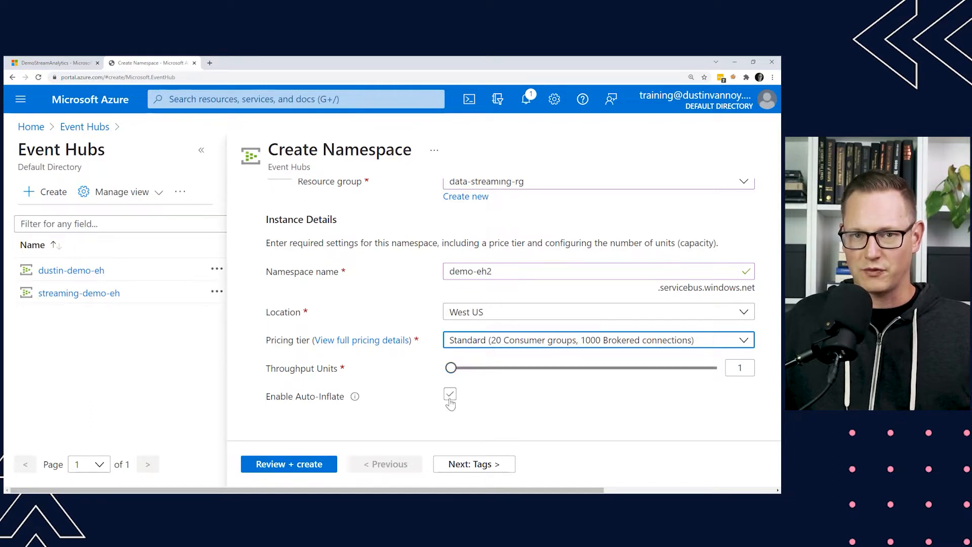
scroll(467, 401, down, 1)
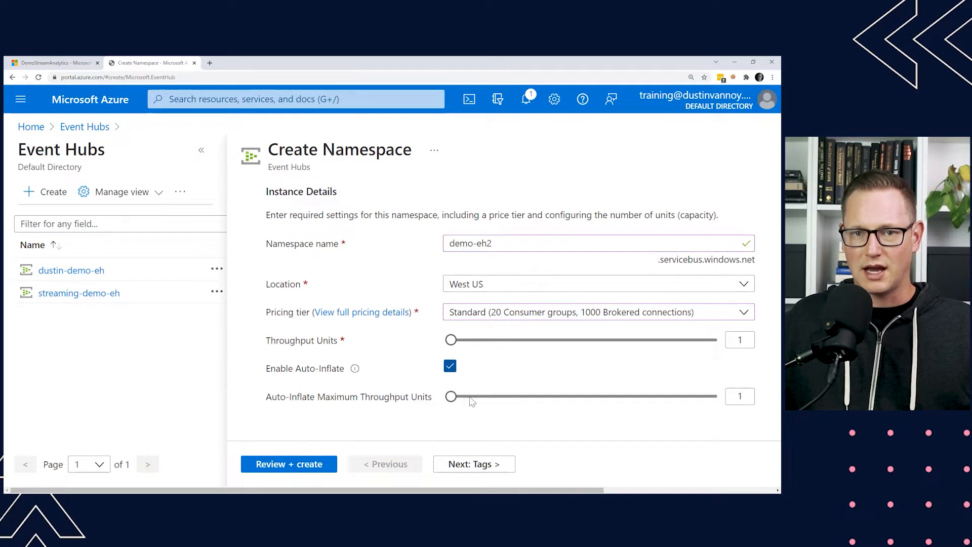
double_click(740, 396)
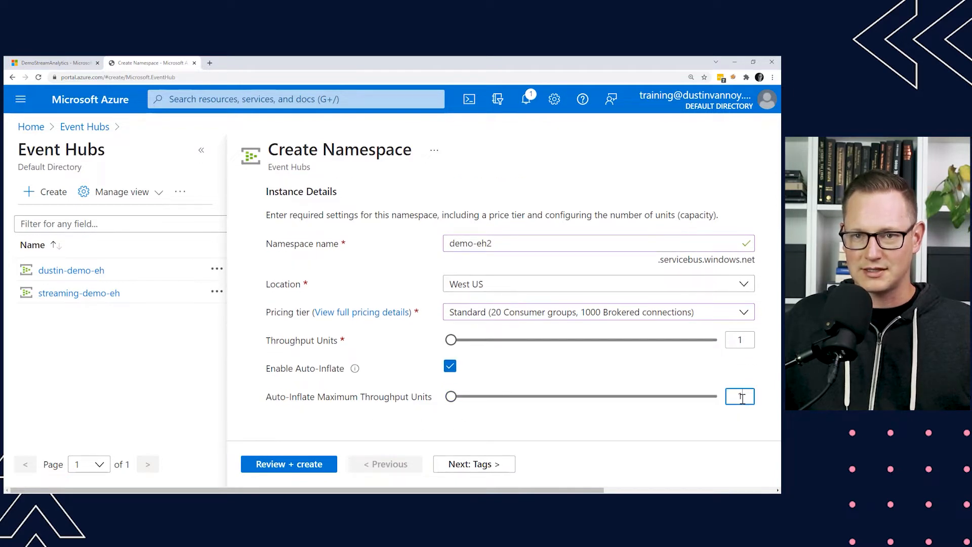
text(2)
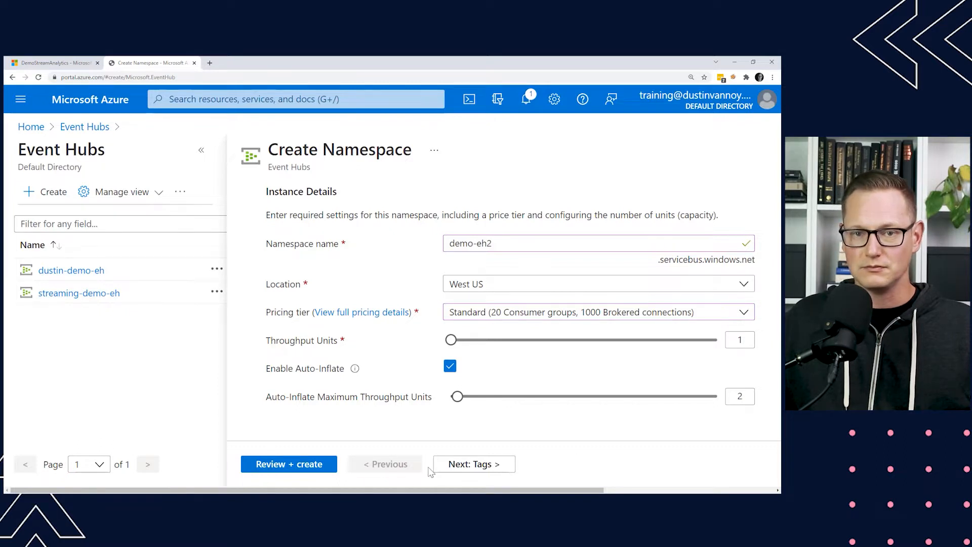
- Skip the tags, validate and create the namespace, and dismiss the deployment notification
click(459, 470)
click(459, 470)
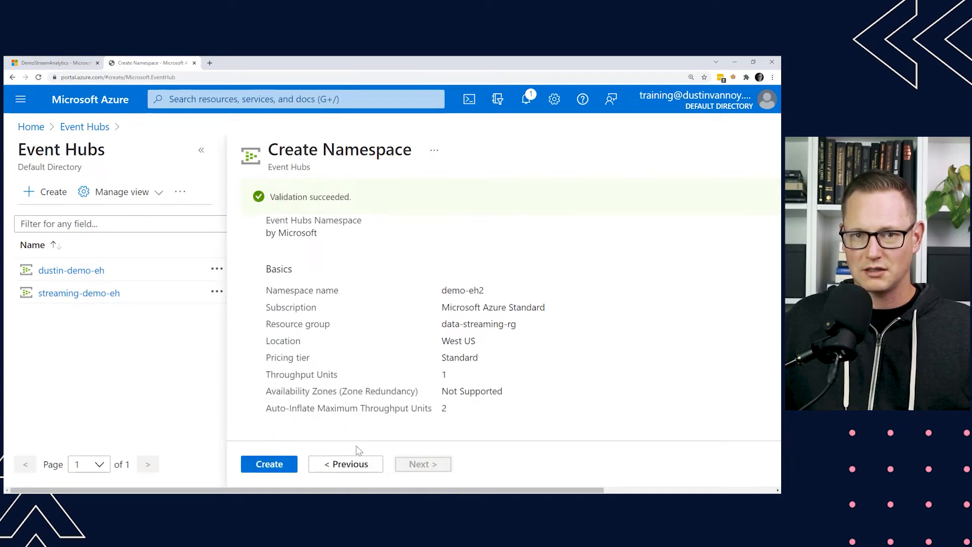
click(271, 464)
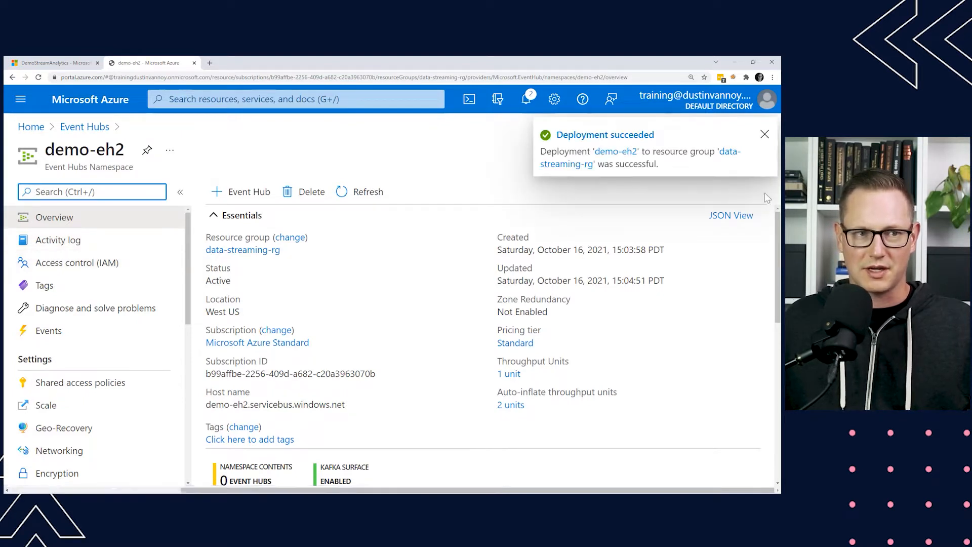
click(767, 133)
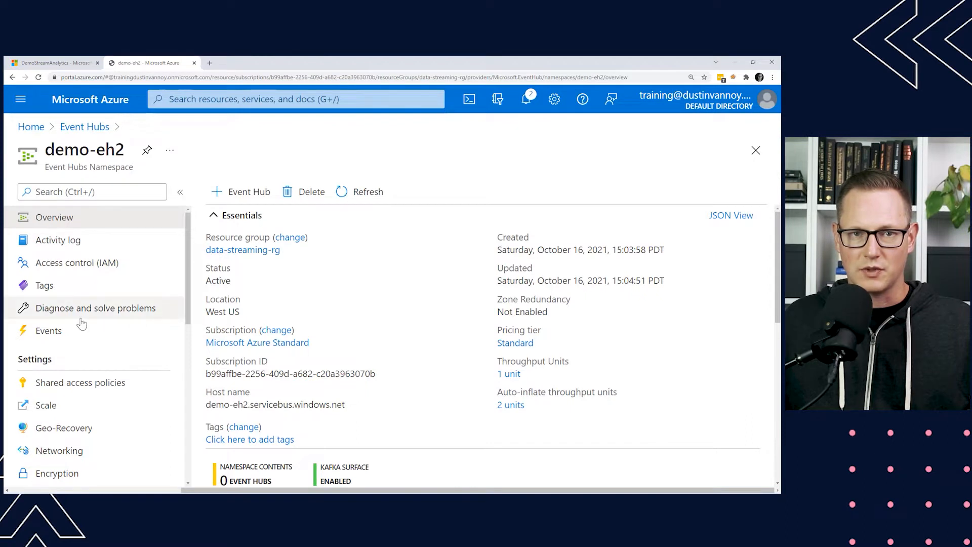
- Examine the demo-eh2 namespace's shared access policies, scale, geo-recovery, networking, encryption and properties settings
scroll(82, 324, down, 2)
scroll(82, 324, down, 3)
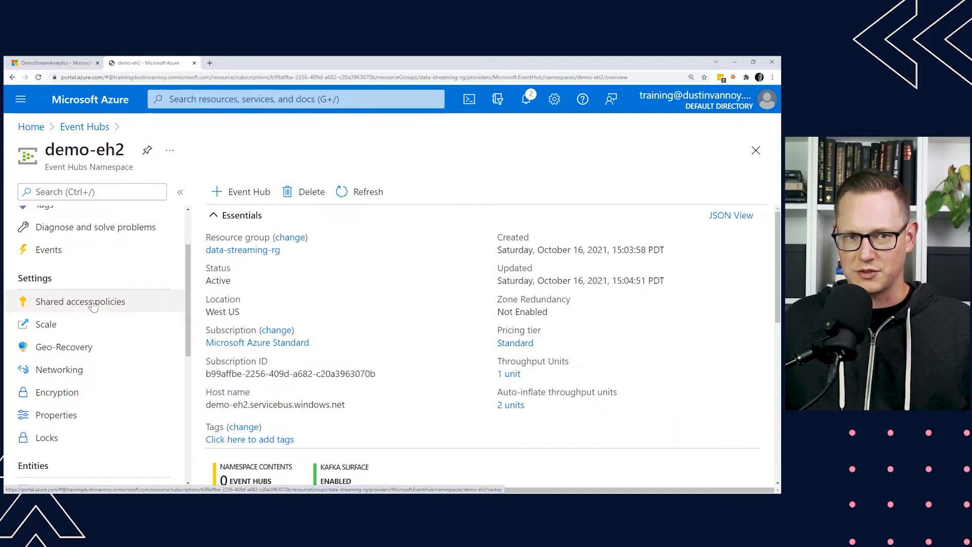
click(93, 306)
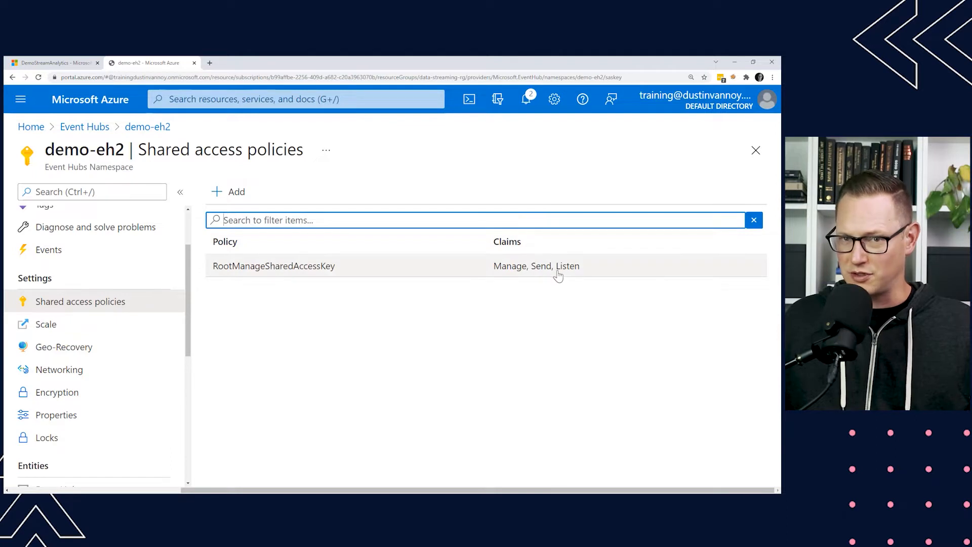
click(110, 332)
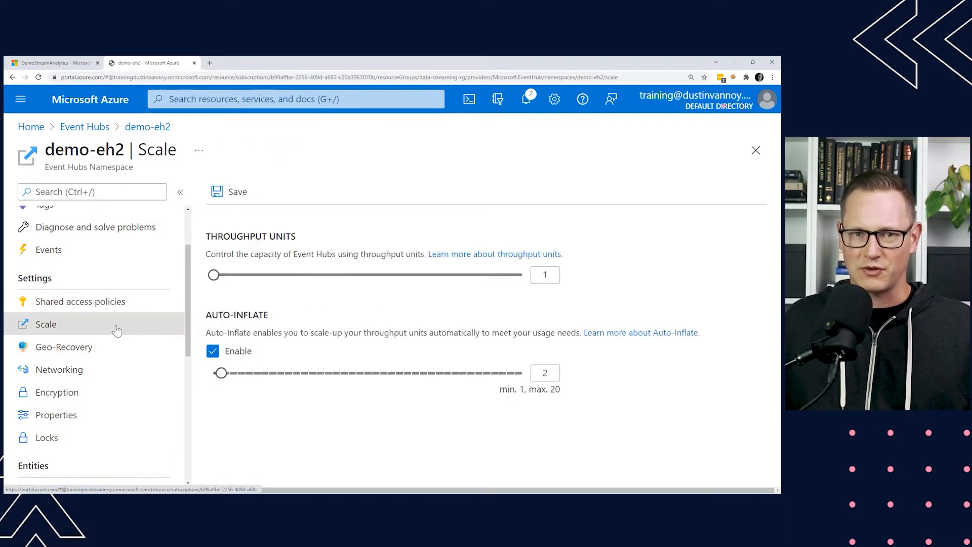
click(73, 356)
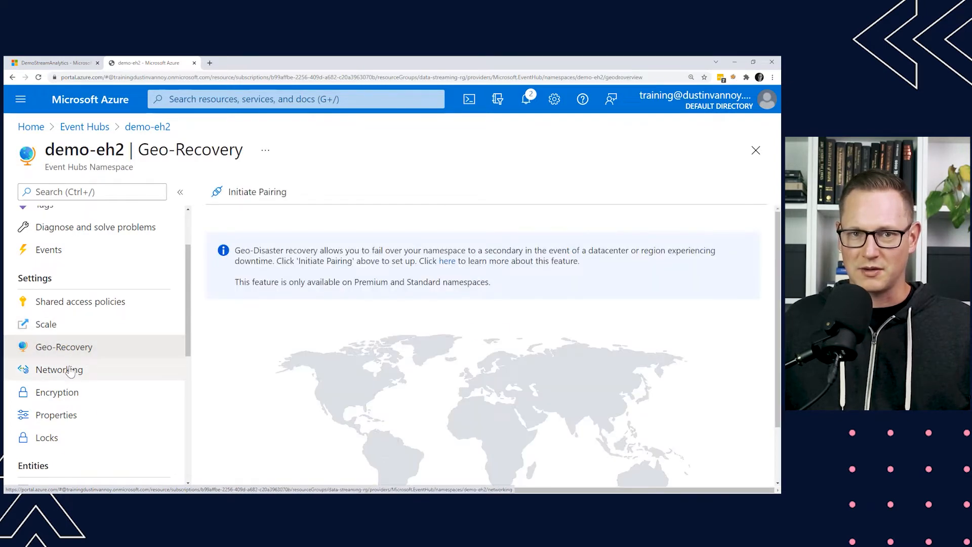
click(77, 369)
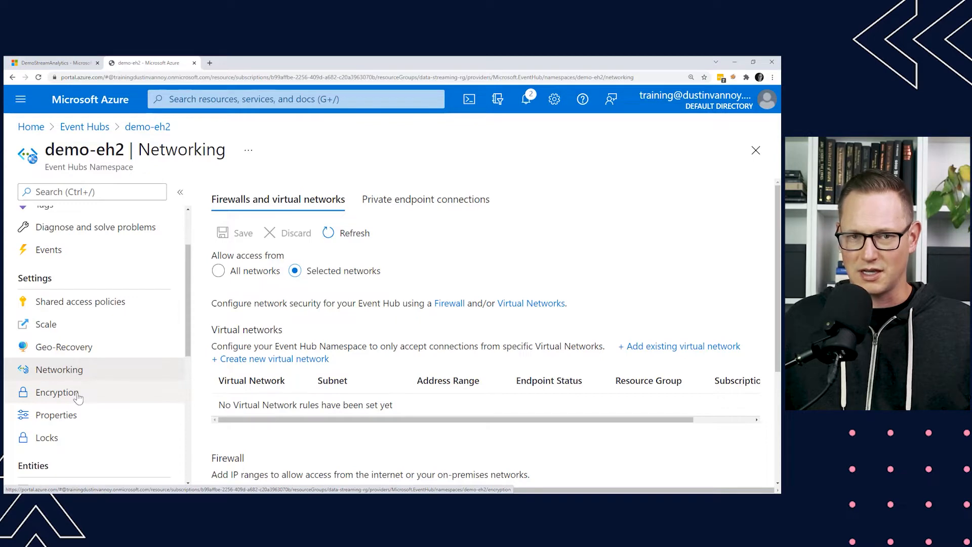
click(78, 398)
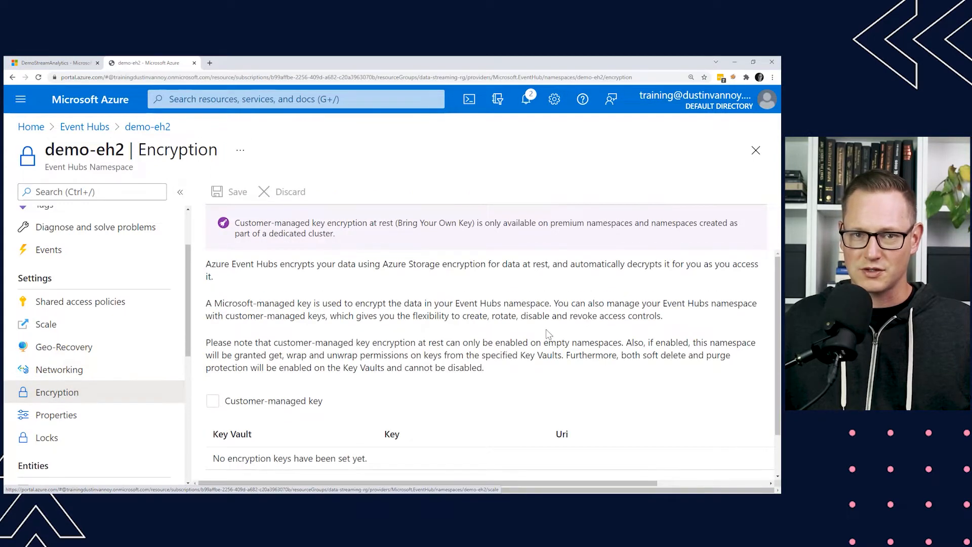
scroll(571, 337, down, 1)
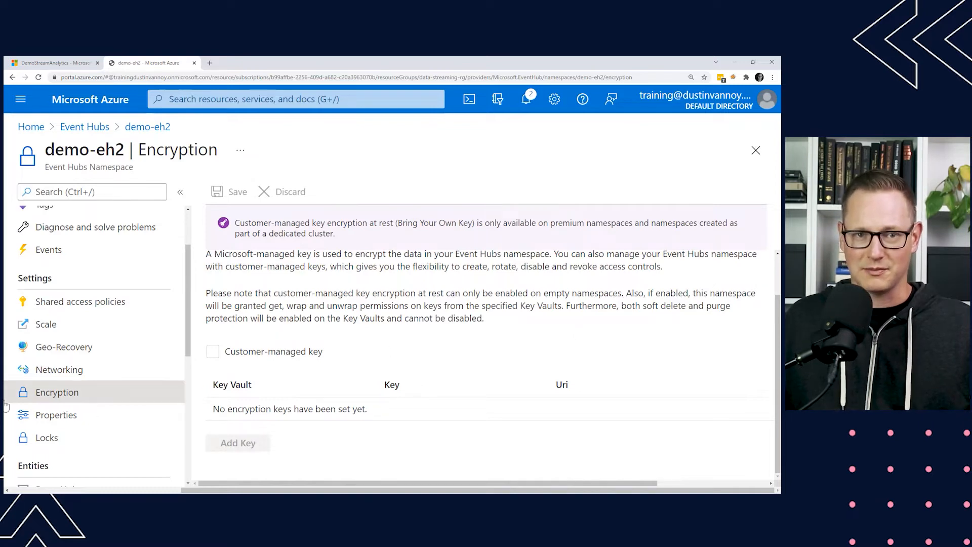
click(48, 415)
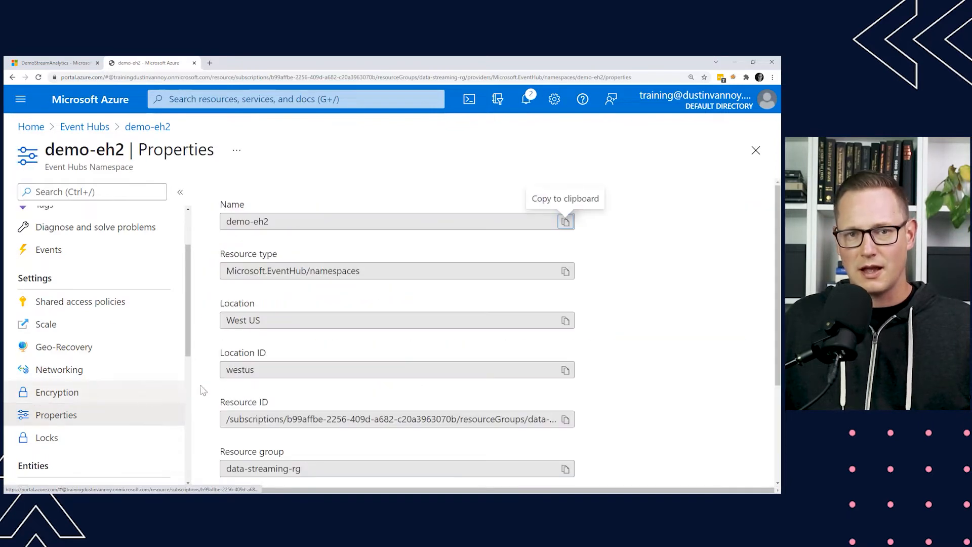
- Review the rest of the demo-eh2 namespace's properties and examine its Schema Registry
scroll(419, 397, down, 3)
scroll(86, 450, down, 5)
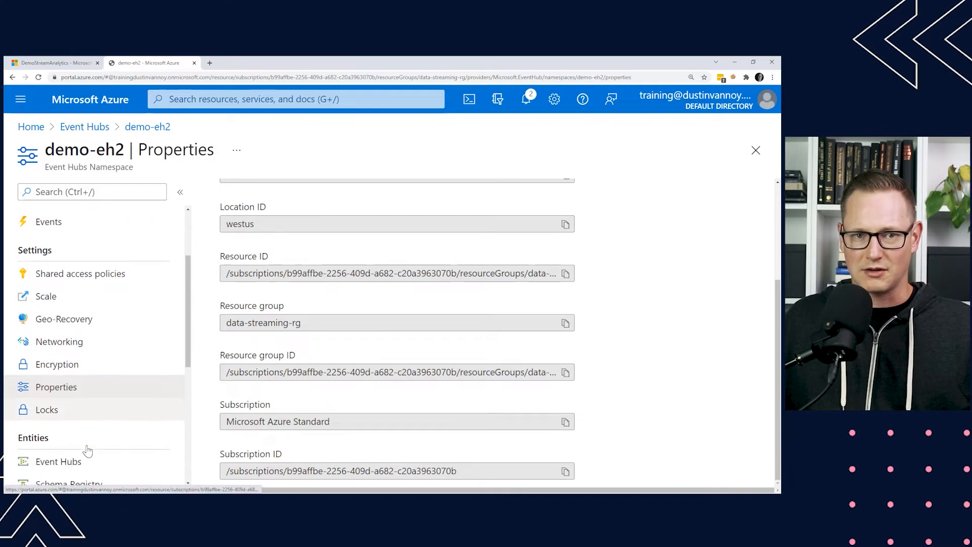
scroll(87, 449, up, 1)
scroll(88, 450, down, 1)
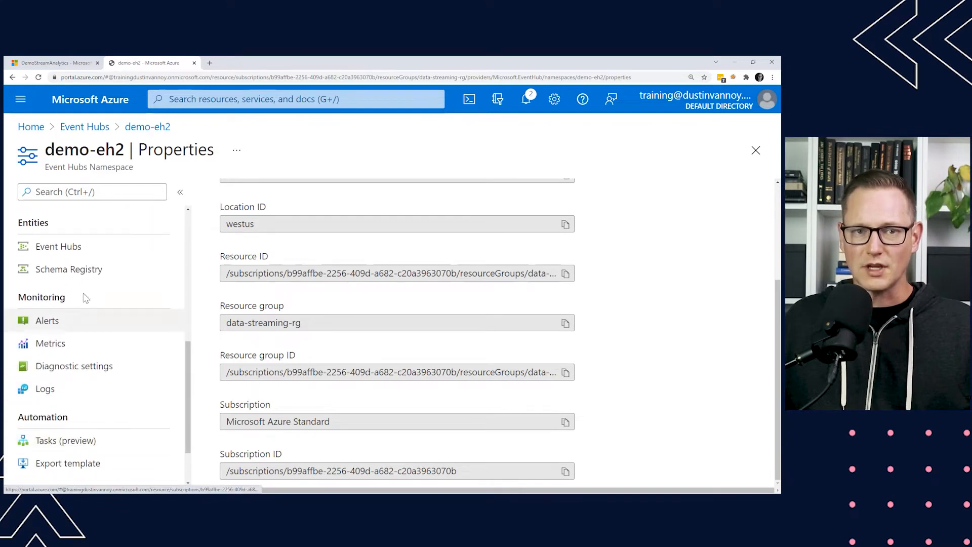
click(73, 271)
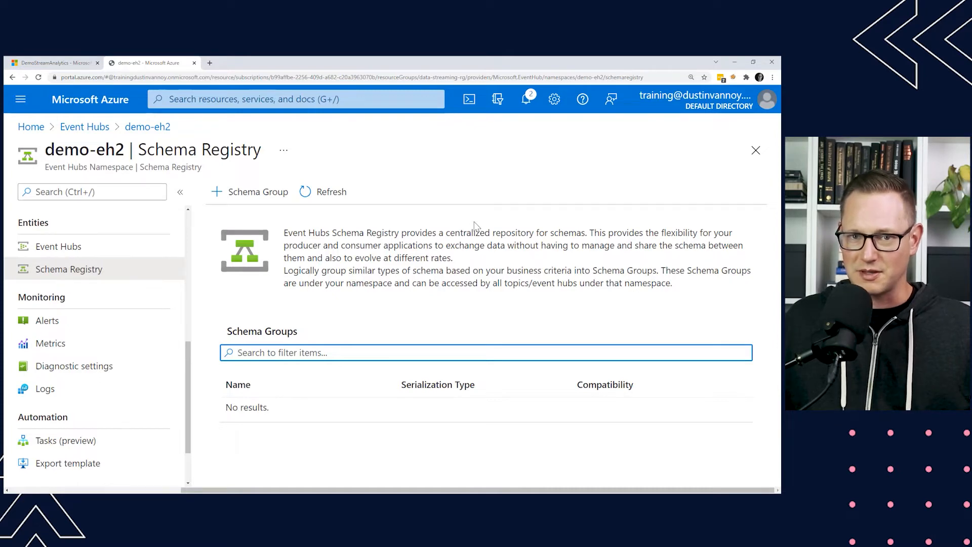
- Examine the partition count and message retention options for a new event hub in demo-eh2, then leave without creating it and return to the Stream Analytics job
click(69, 249)
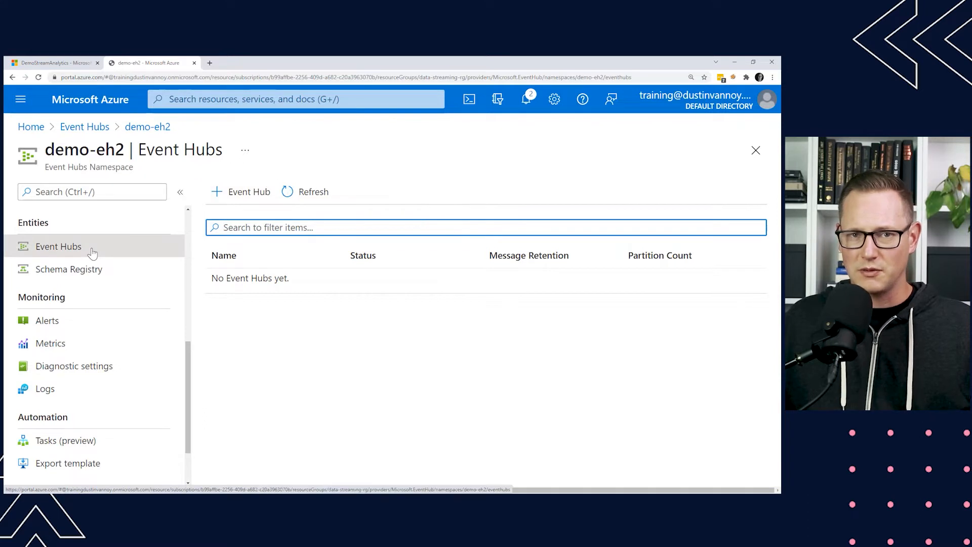
click(249, 195)
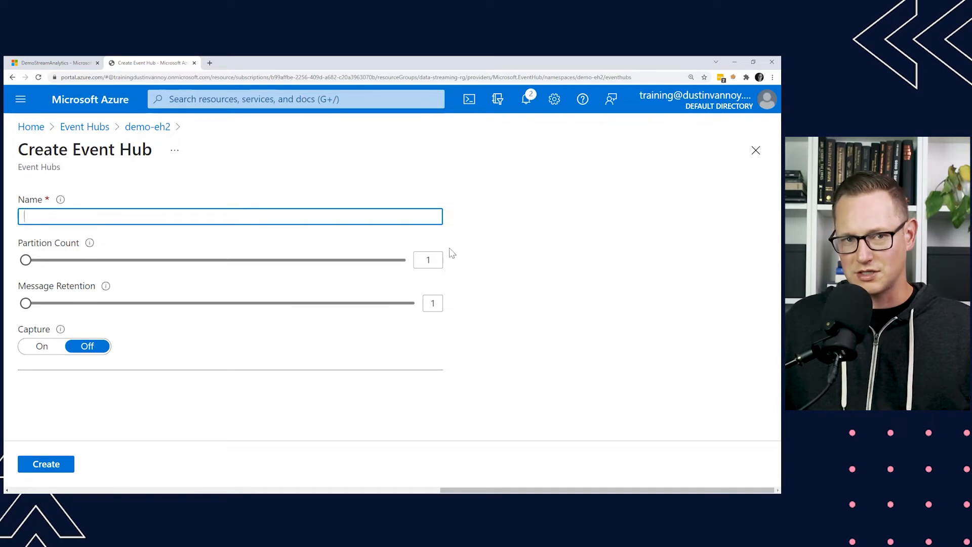
mouse_move(90, 244)
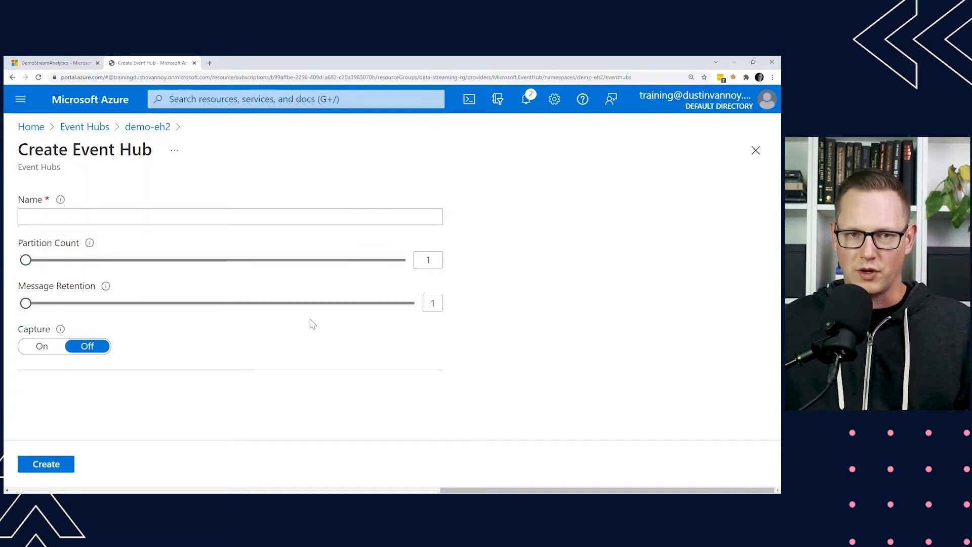
mouse_move(100, 295)
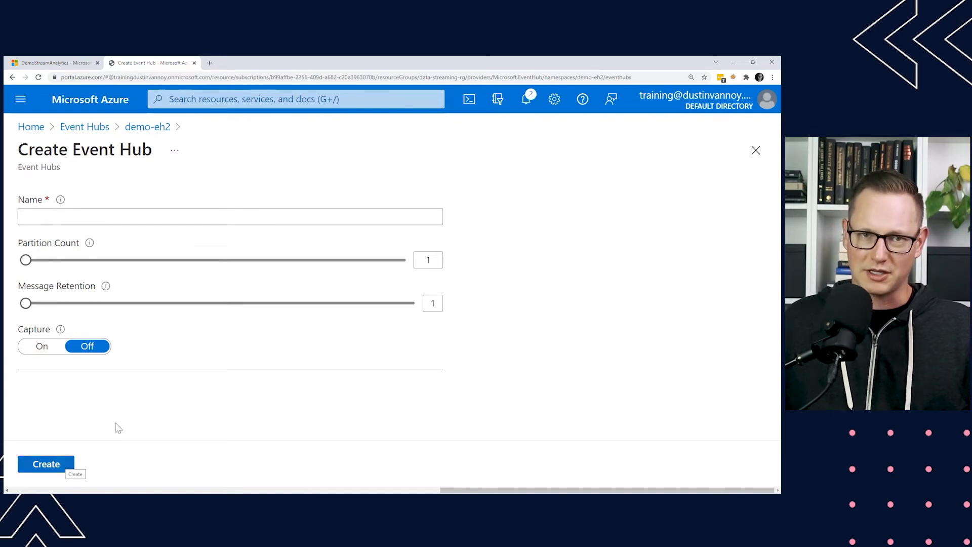
click(91, 131)
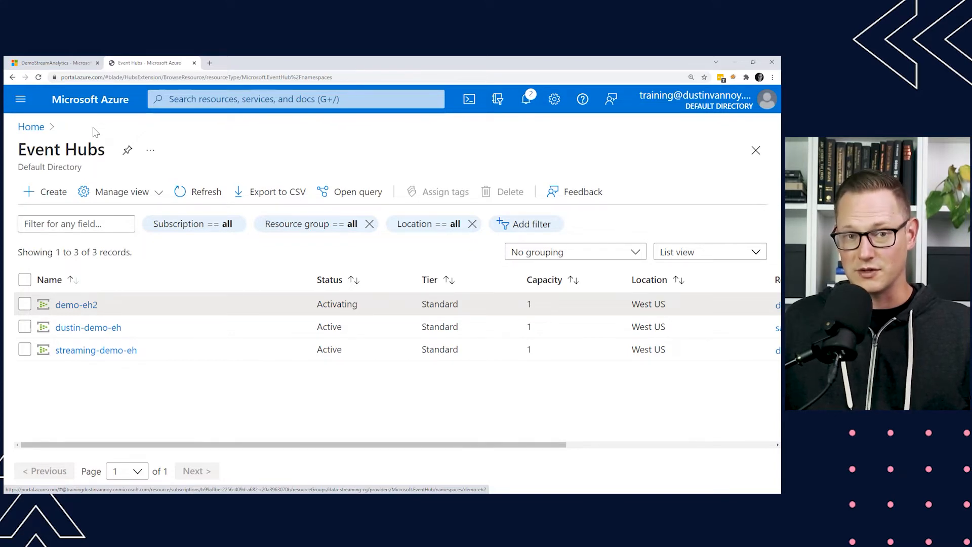
key(ctrl+w)
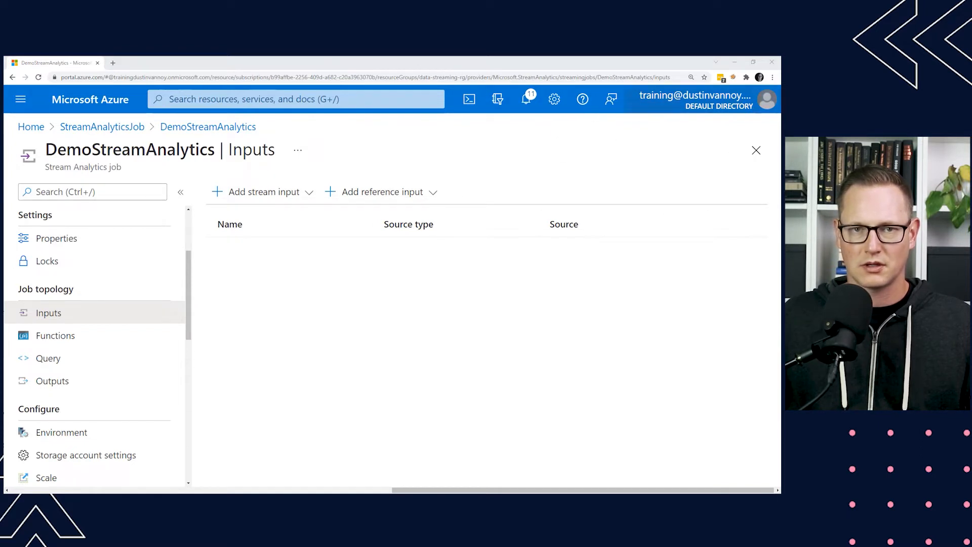
- Add an Event Hub stream input to the DemoStreamAnalytics job with the alias eh1-input
click(276, 193)
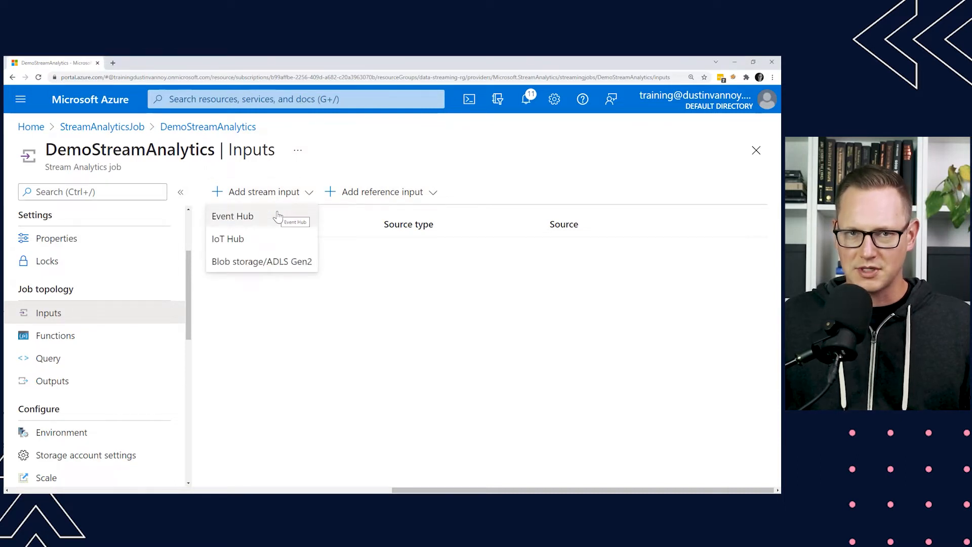
click(277, 216)
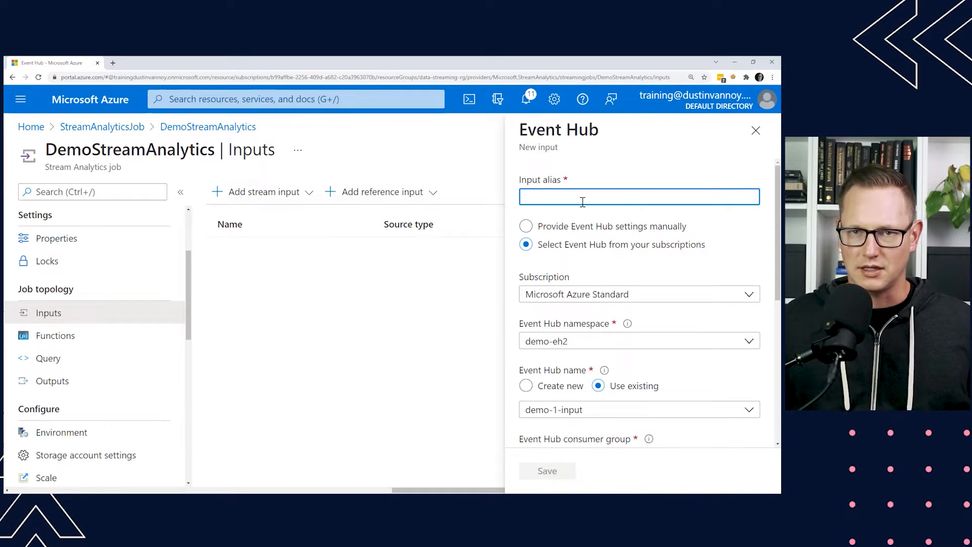
text(eh1)
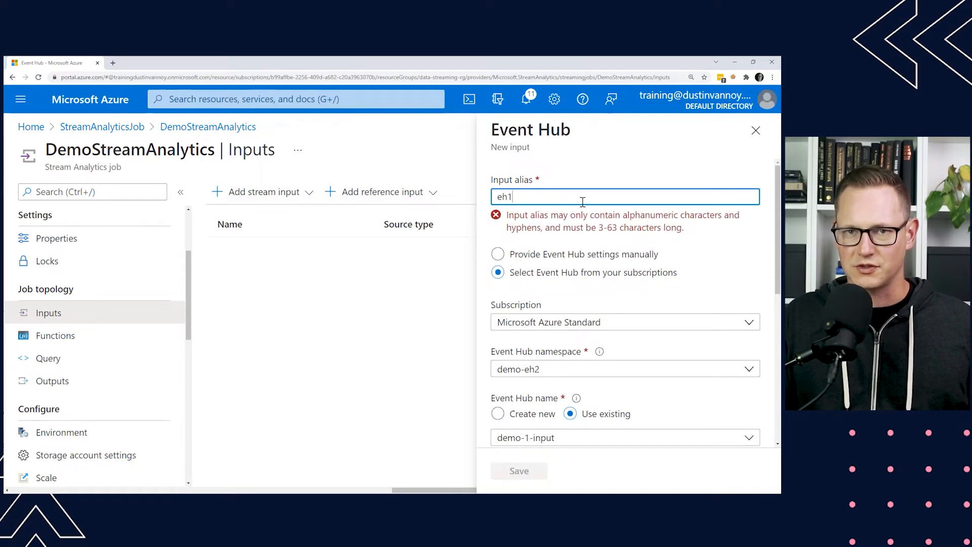
text(-input)
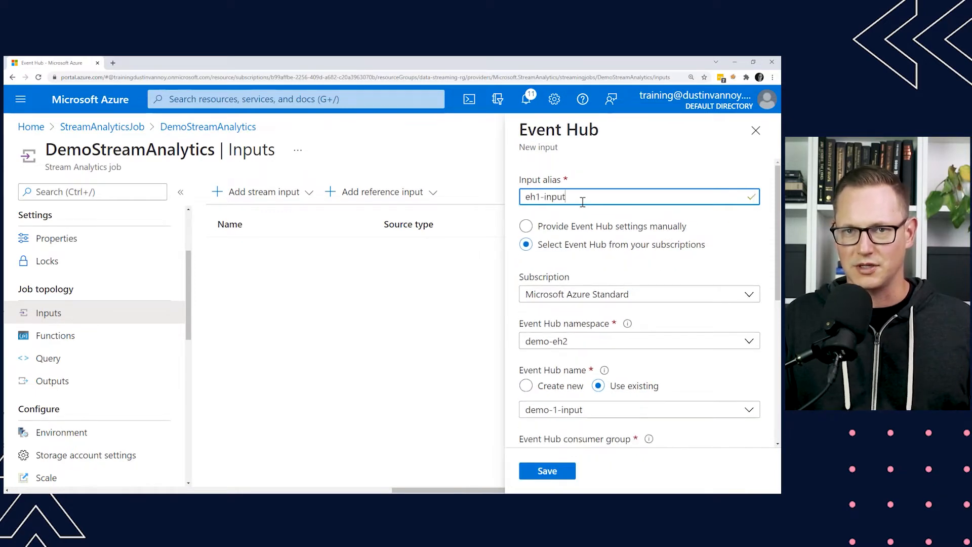
- Choose demo-eh2 as the Event Hub namespace for the new input
scroll(704, 334, down, 1)
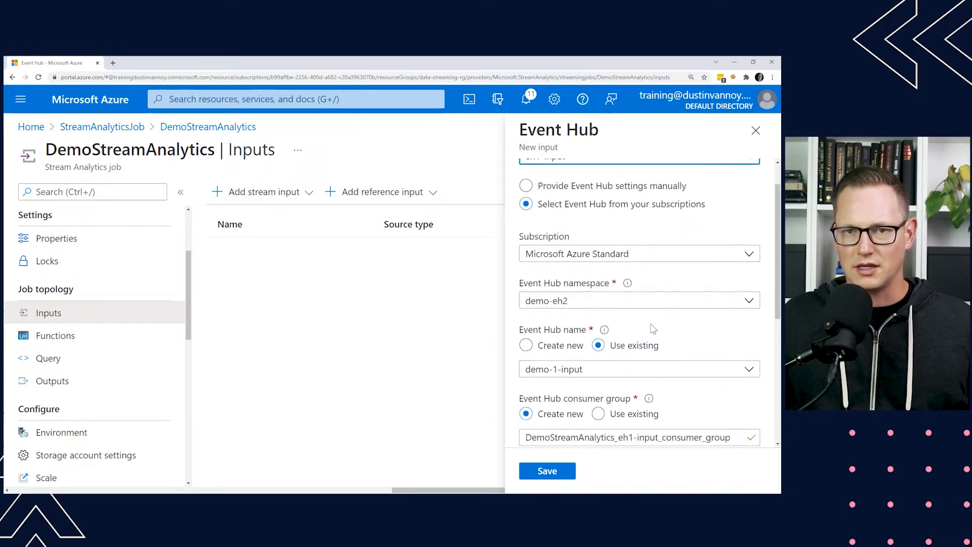
click(591, 304)
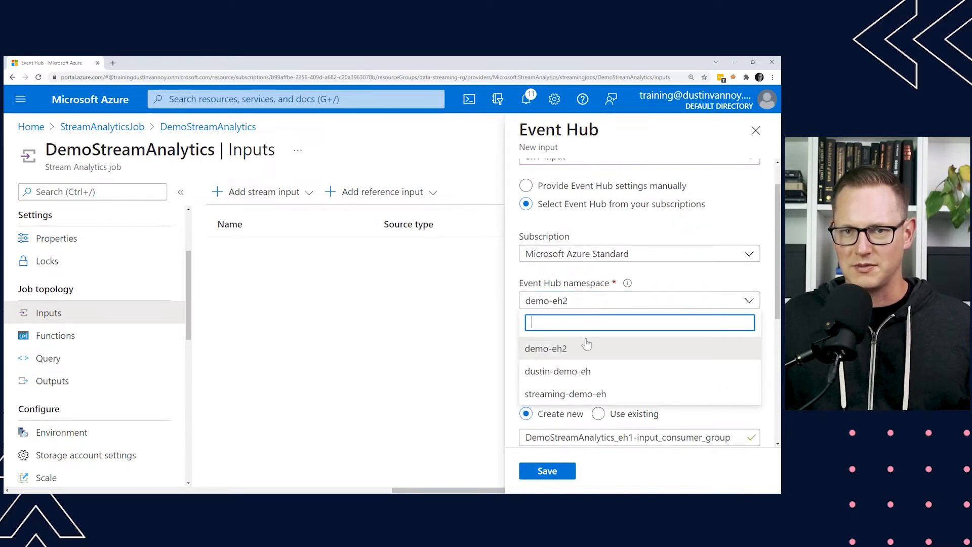
click(577, 355)
scroll(734, 337, down, 1)
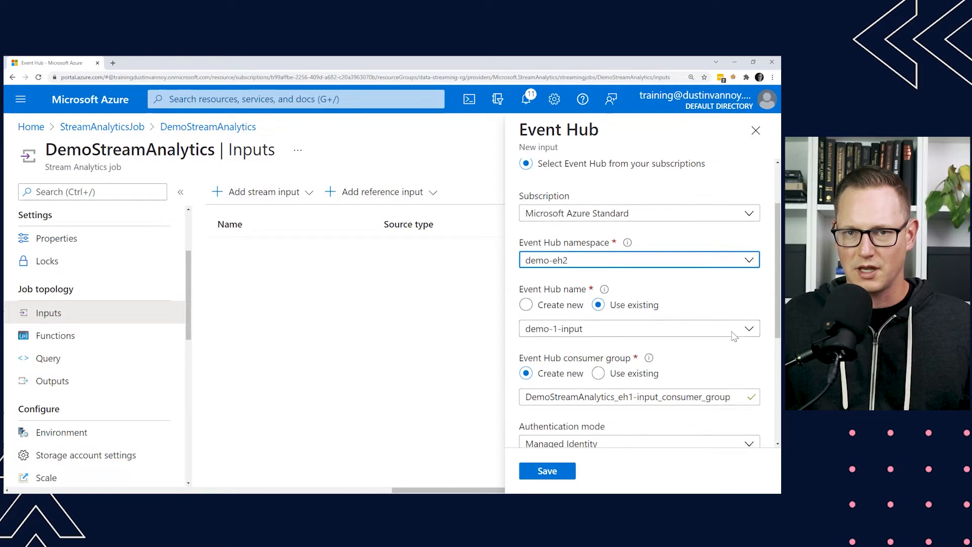
- Keep the existing demo-1-input event hub and set the input's authentication mode to Connection string
scroll(722, 357, down, 1)
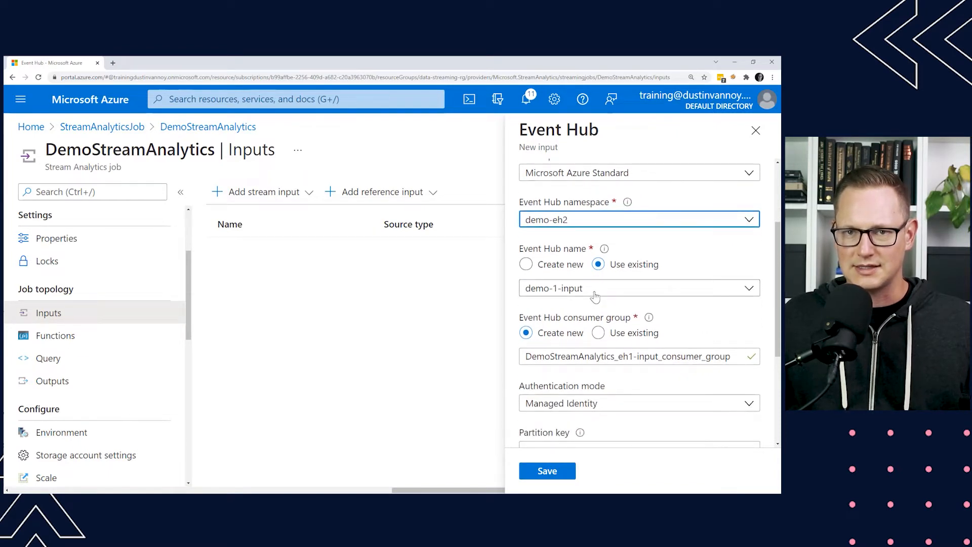
scroll(655, 289, down, 1)
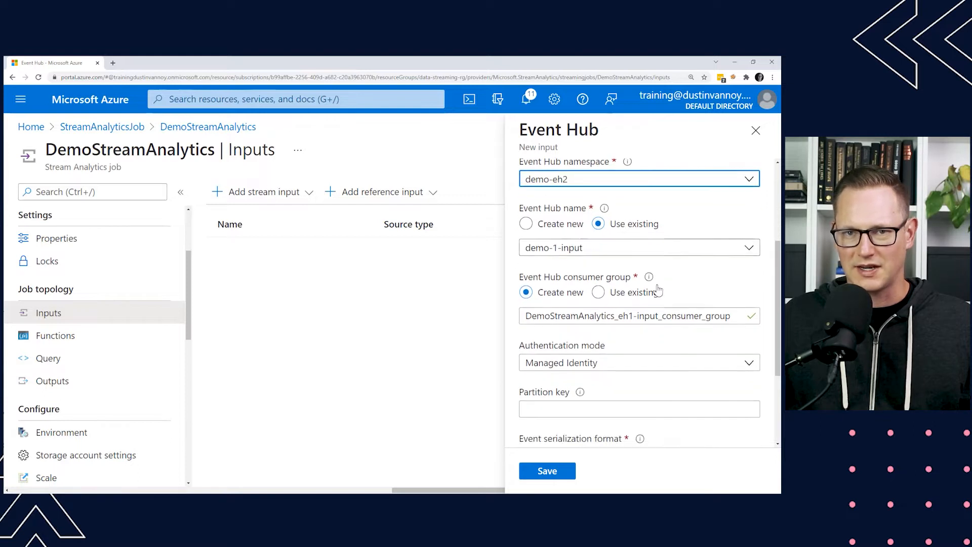
scroll(683, 272, down, 1)
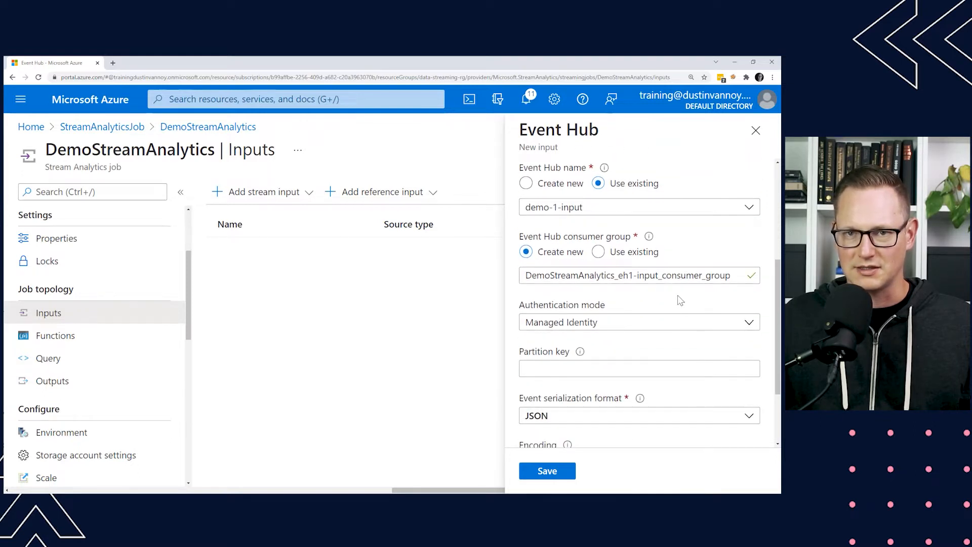
scroll(679, 301, down, 1)
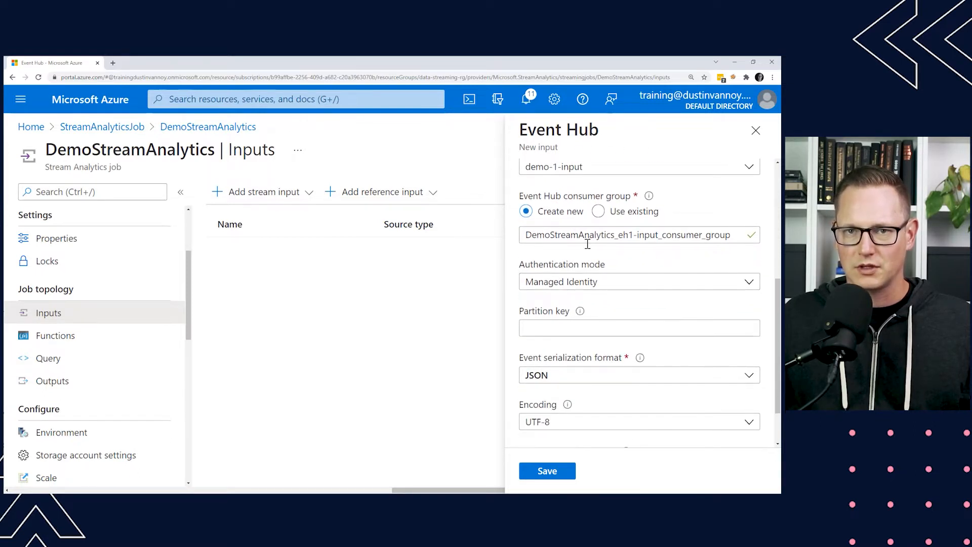
click(608, 290)
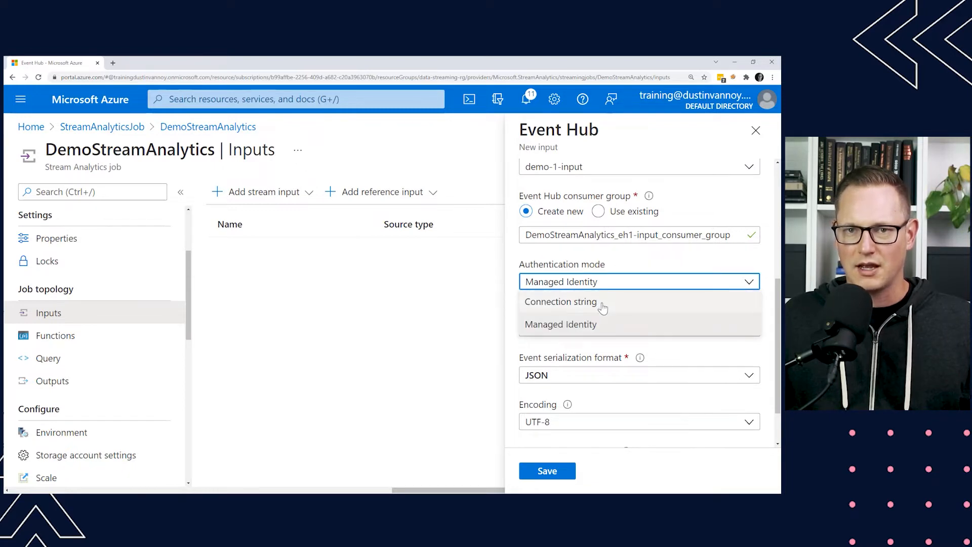
click(602, 303)
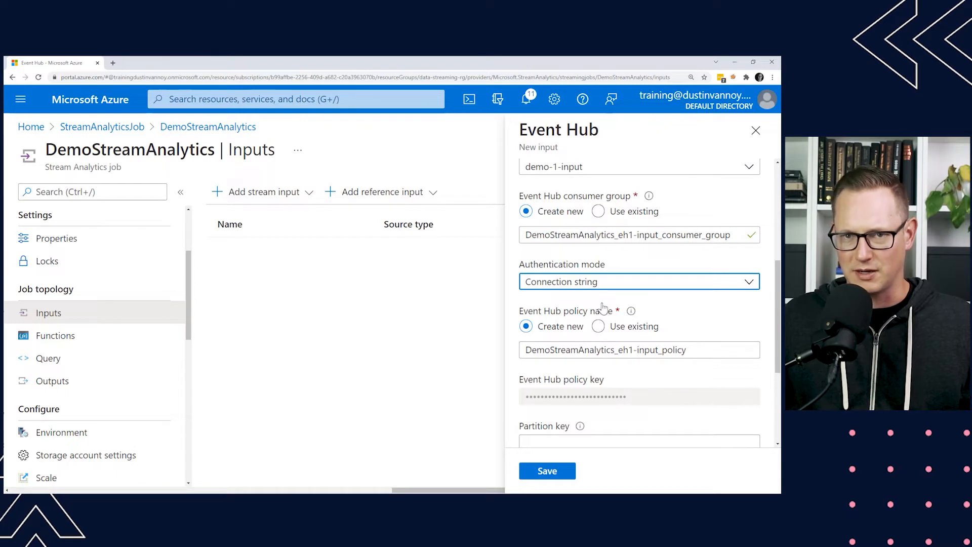
- Review the available event serialization formats for the input and select JSON
scroll(721, 325, down, 1)
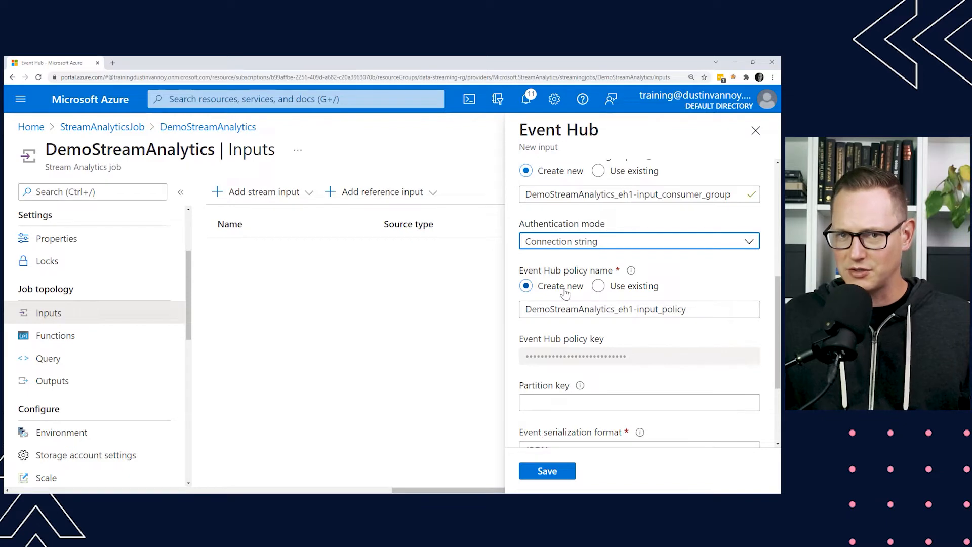
scroll(664, 331, down, 1)
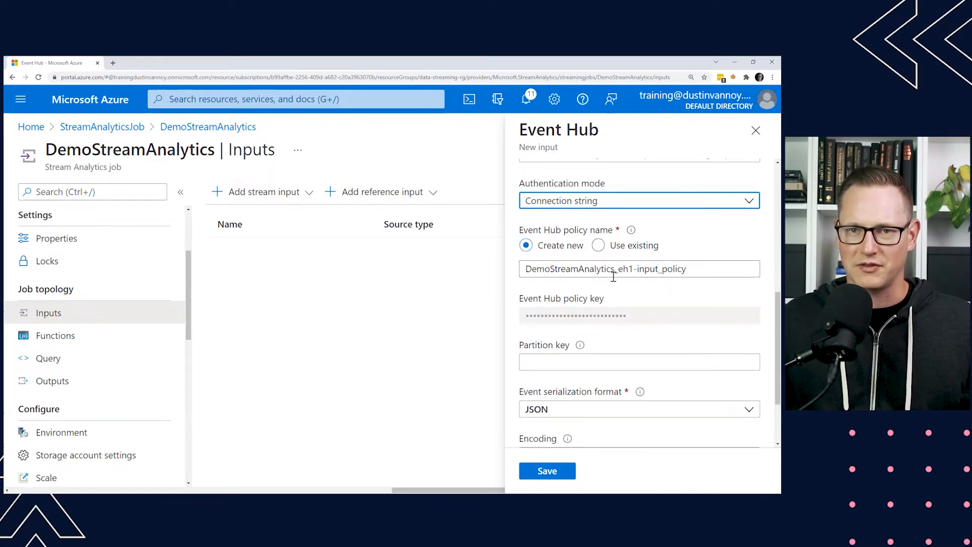
scroll(645, 291, down, 2)
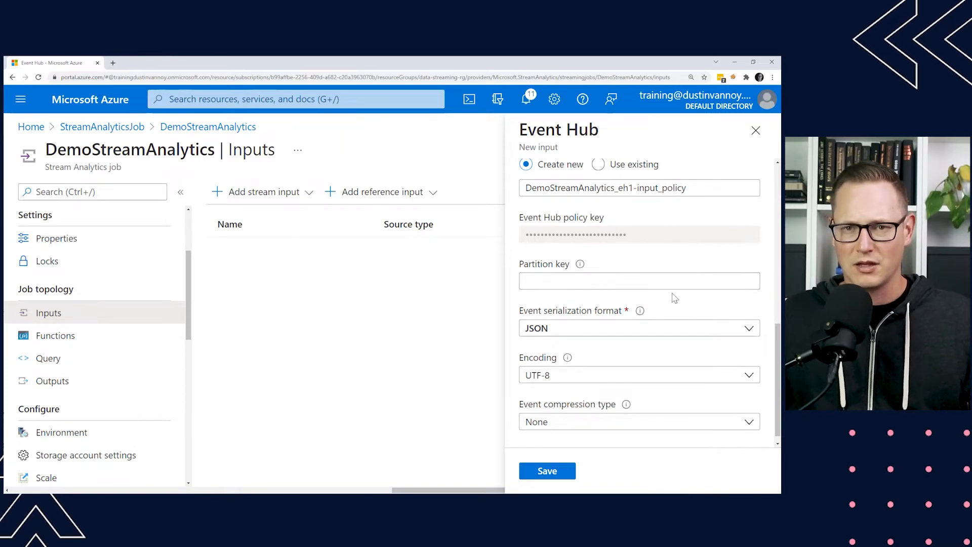
scroll(653, 355, down, 1)
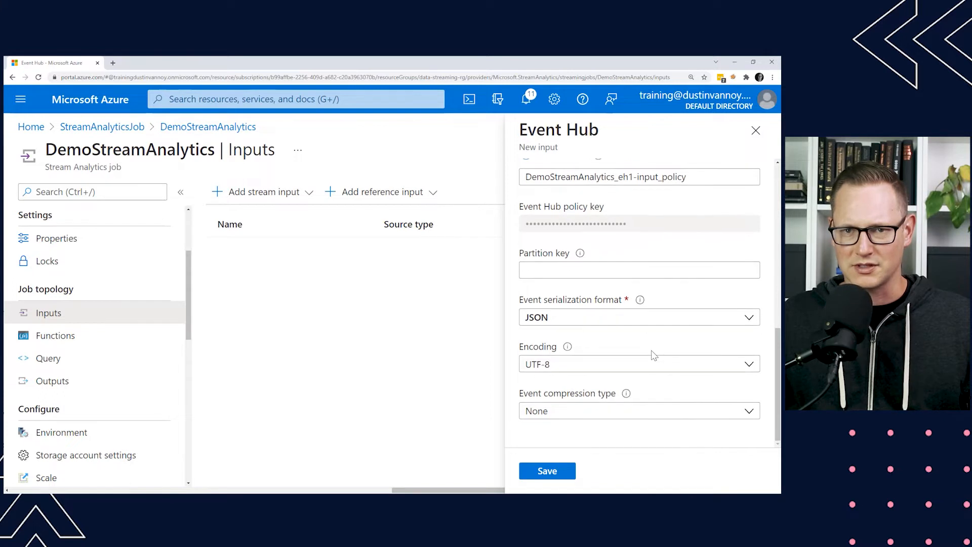
click(559, 327)
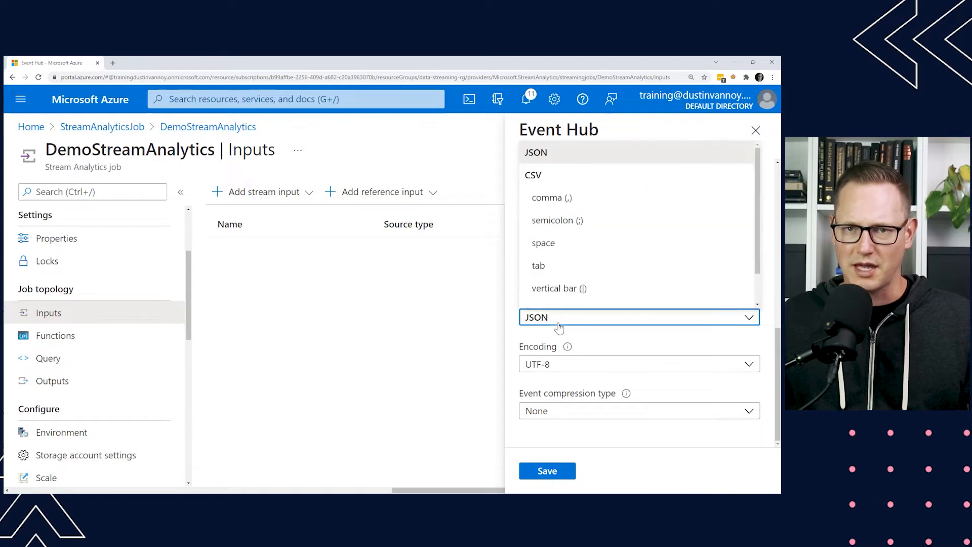
scroll(583, 283, down, 1)
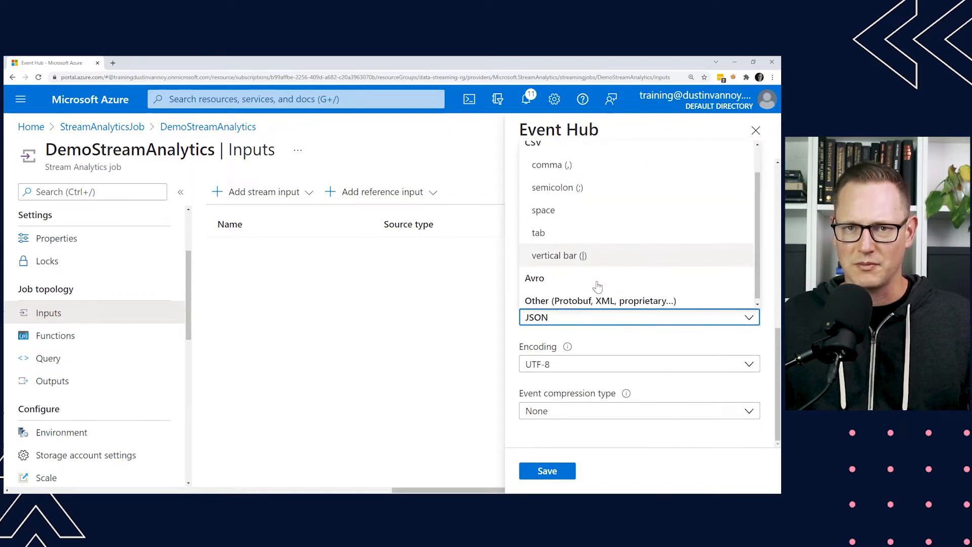
scroll(597, 286, up, 1)
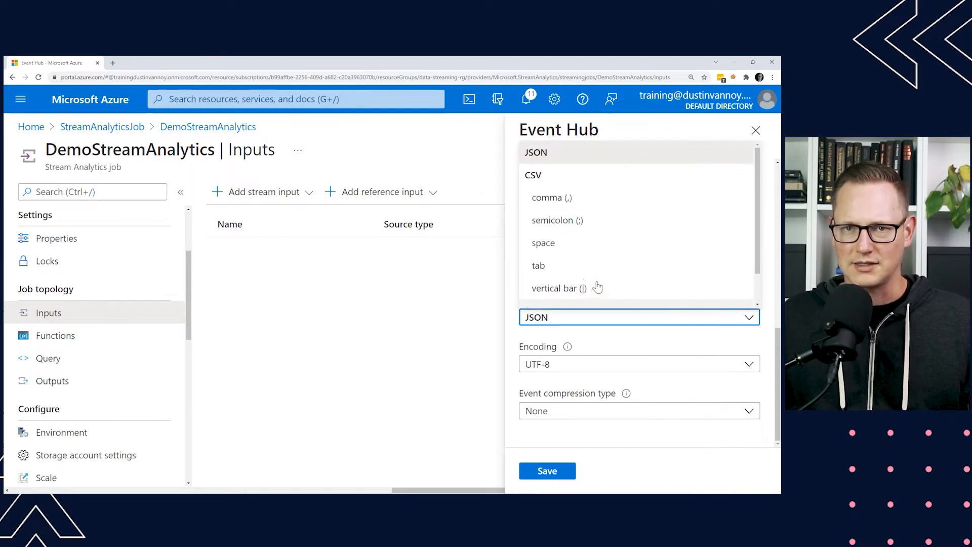
click(563, 155)
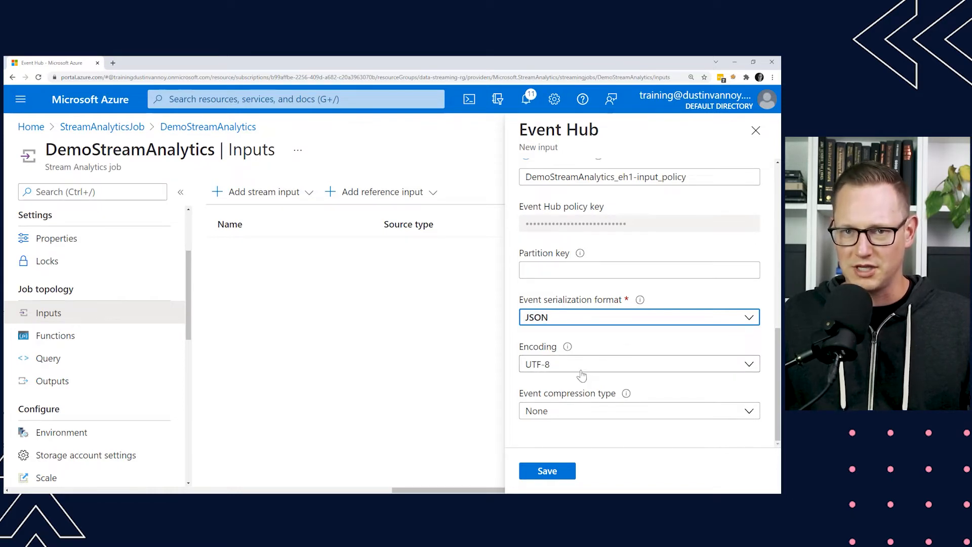
- Check the event compression options, leave compression at None, and save the input
click(598, 418)
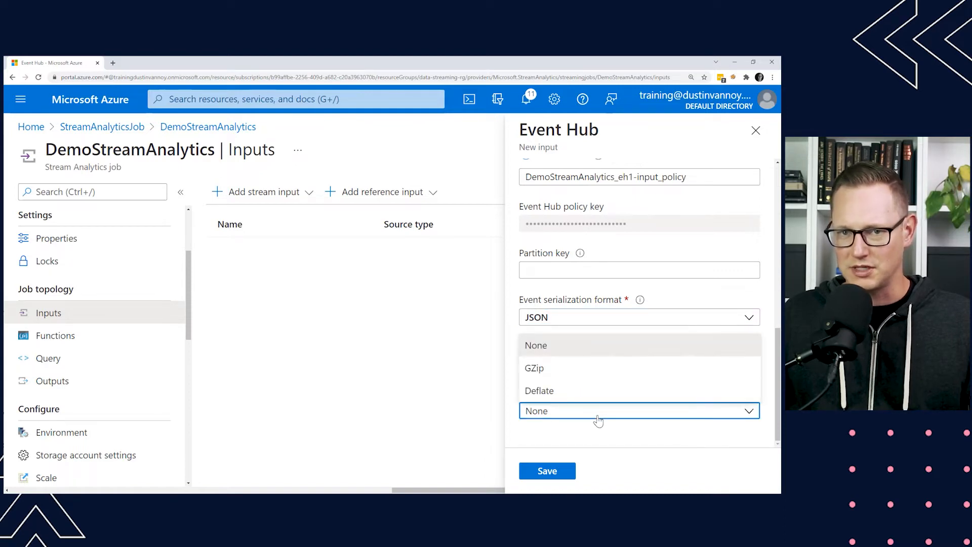
click(599, 431)
click(549, 473)
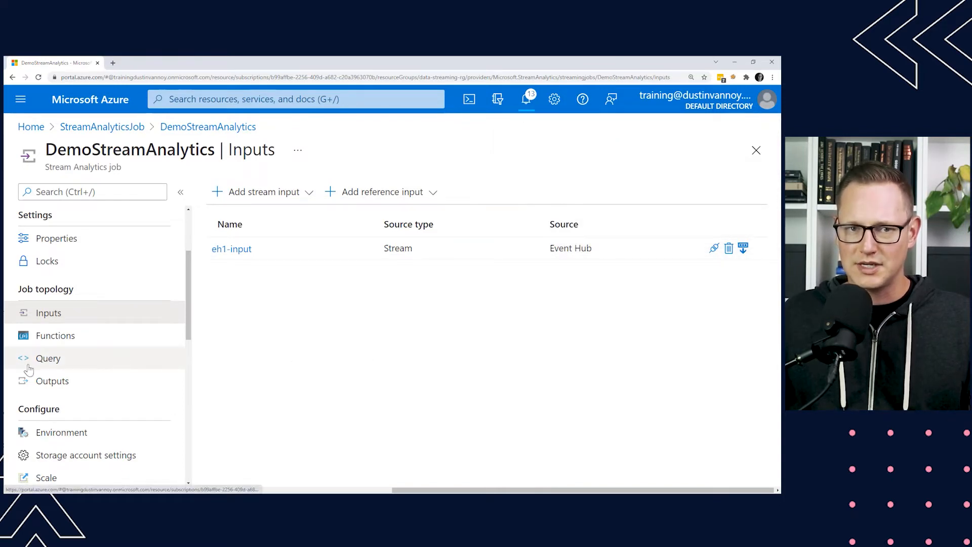
- Start a new Event Hub output for the job and give it the alias eh-out1
click(40, 392)
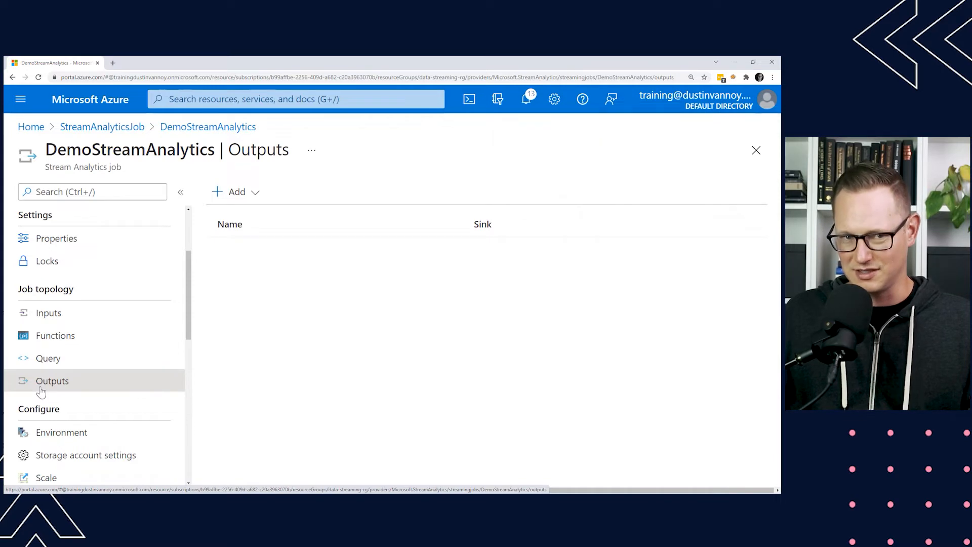
click(237, 193)
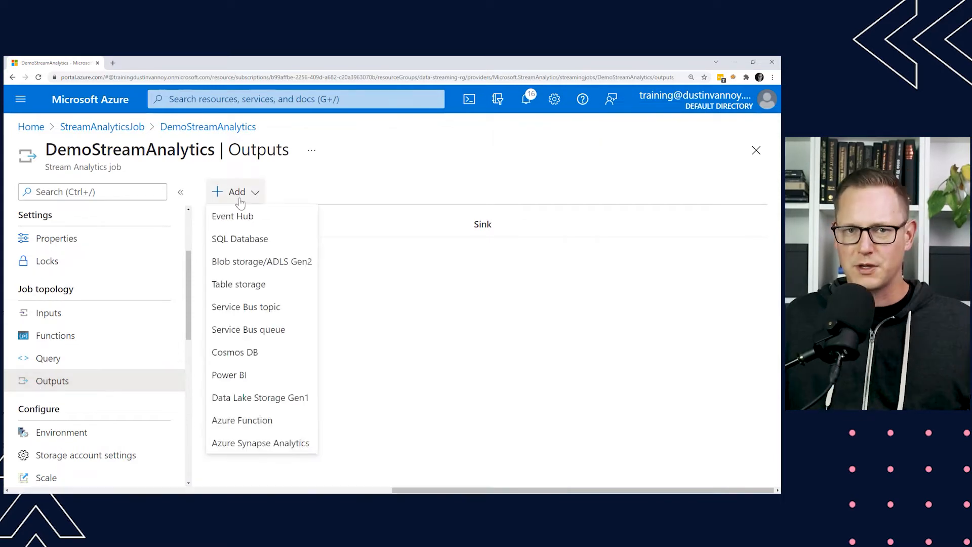
click(236, 217)
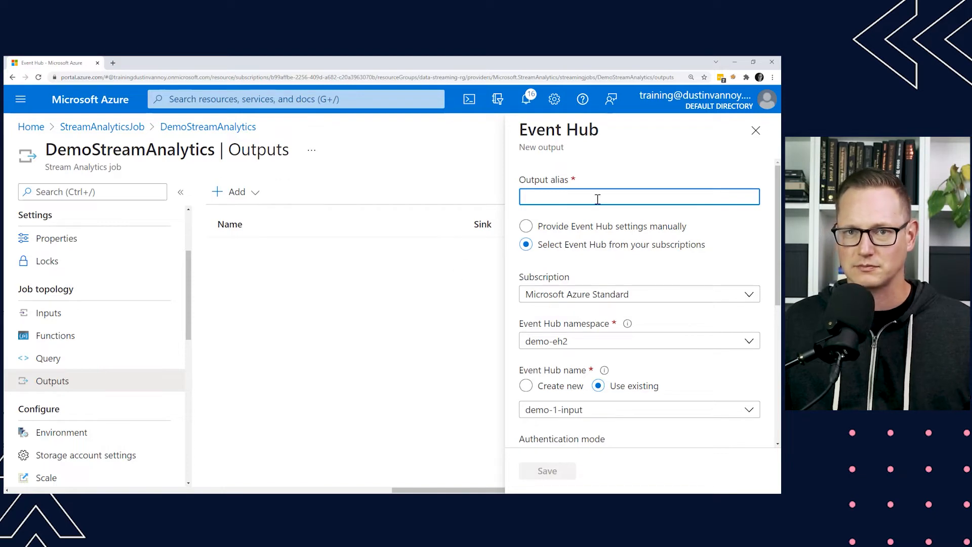
text(eh)
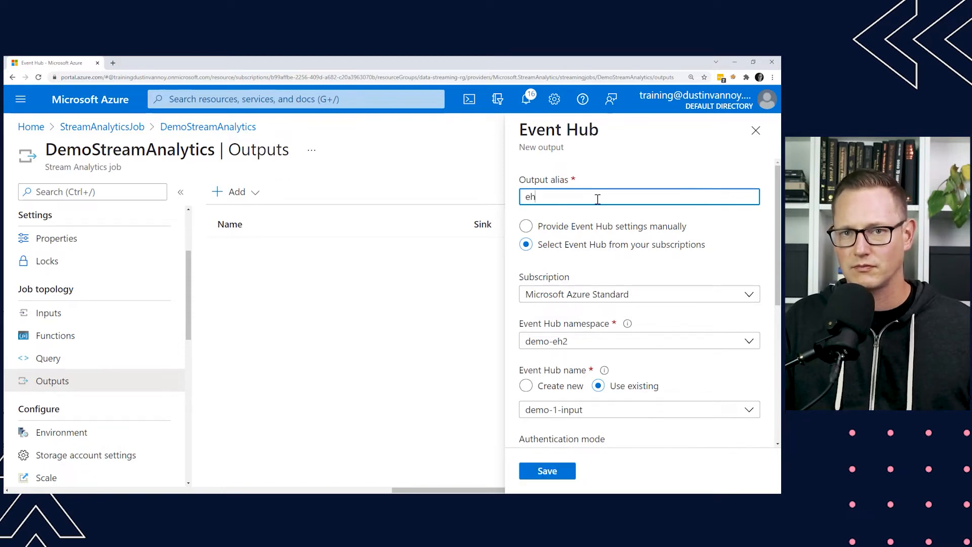
text(-out1)
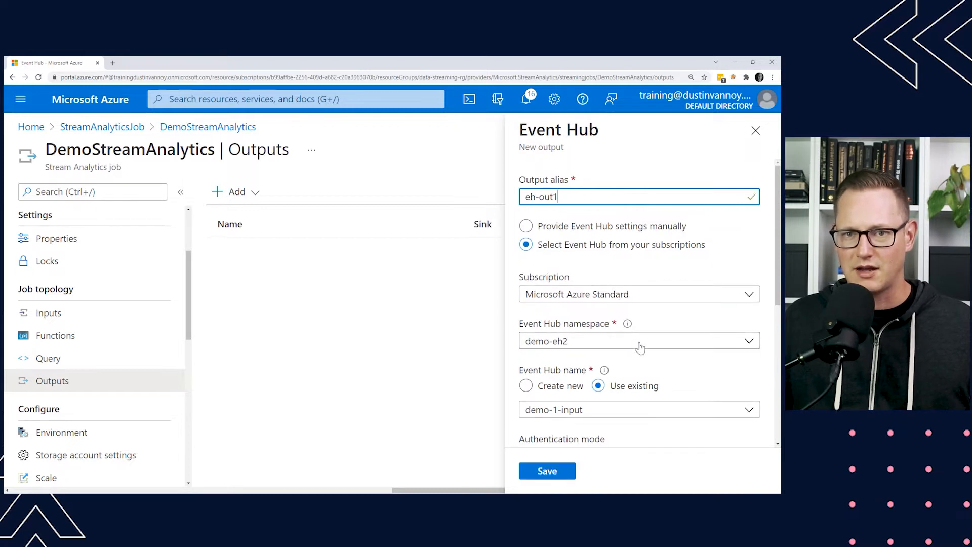
- Check the existing event hubs for the output, and choose to create a new one named demo-out in the demo-eh2 namespace
scroll(680, 362, down, 1)
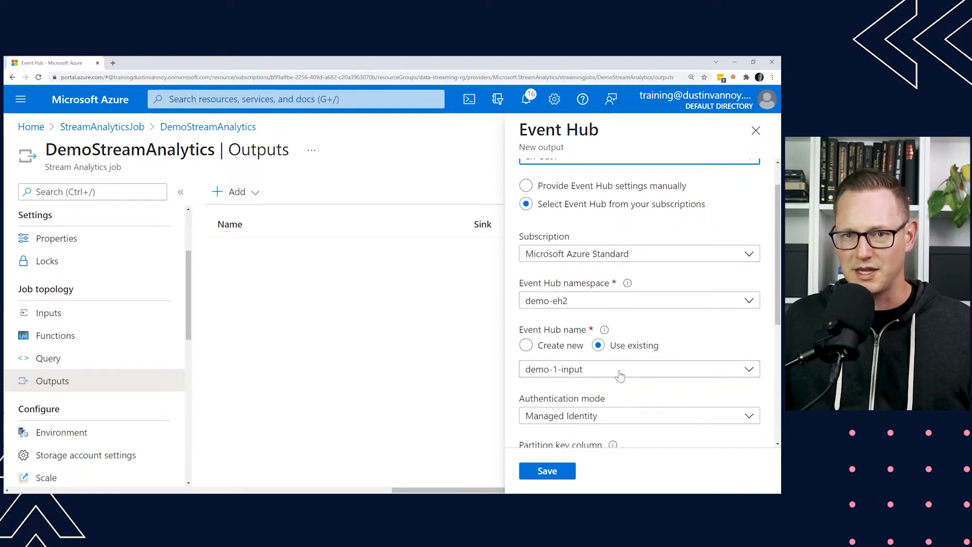
click(581, 368)
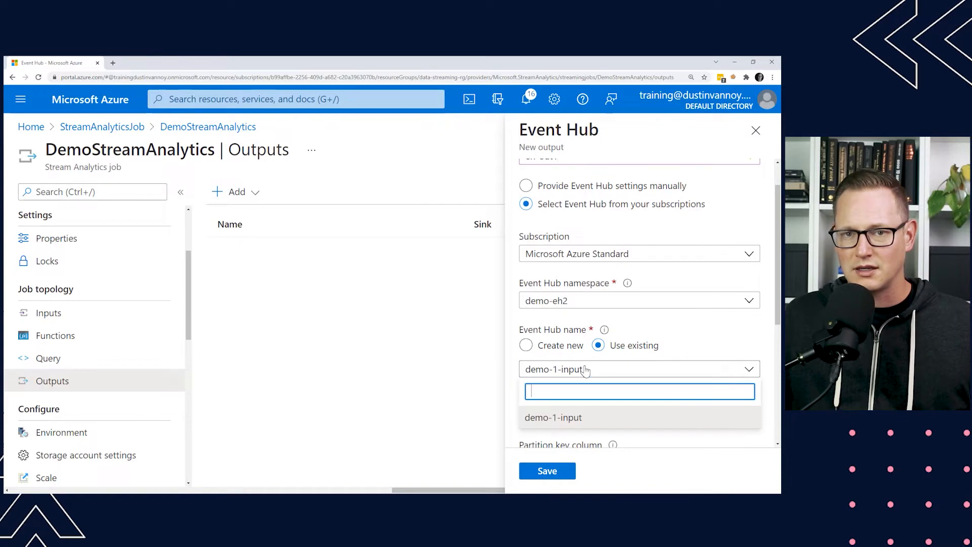
click(581, 365)
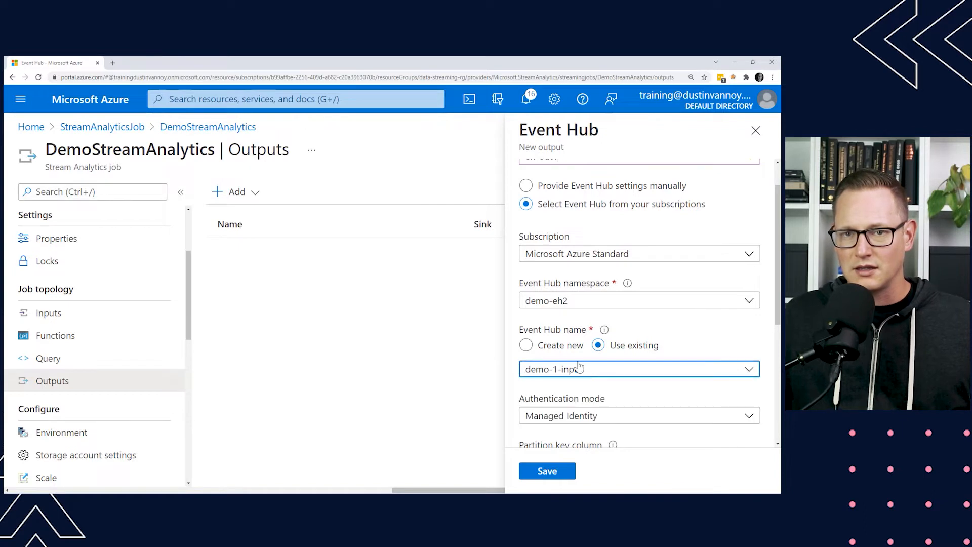
click(552, 350)
scroll(552, 355, down, 1)
click(569, 334)
text(d)
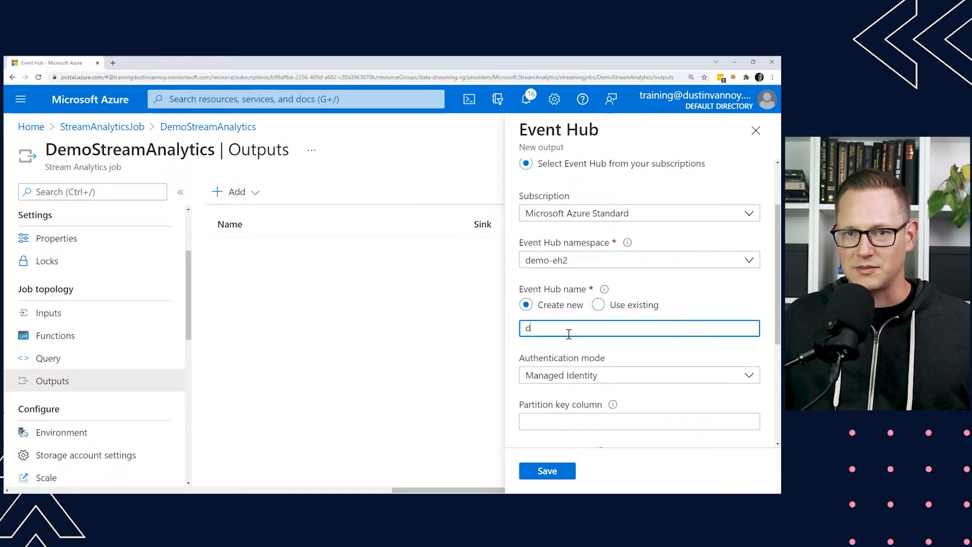
text(emo-out-)
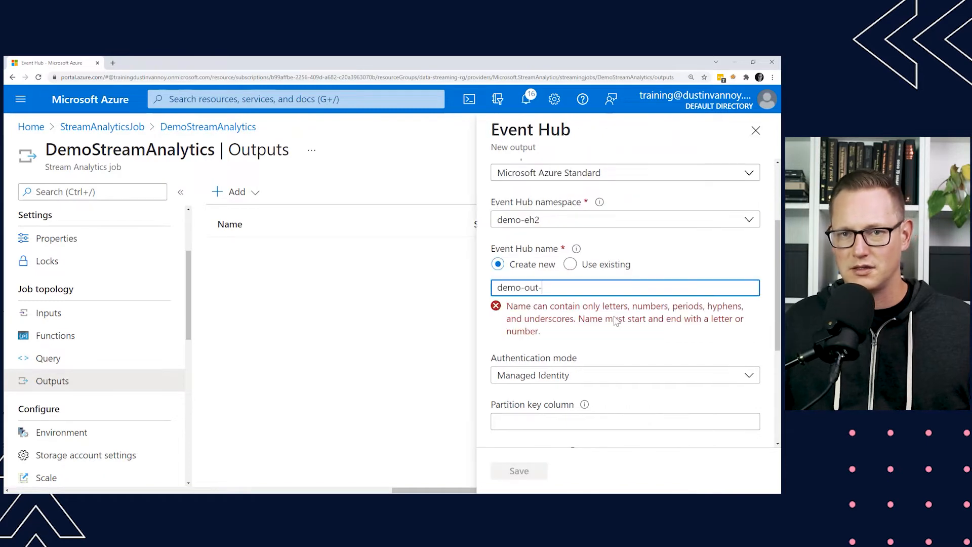
- Set the output's authentication mode to Connection string
scroll(623, 314, down, 1)
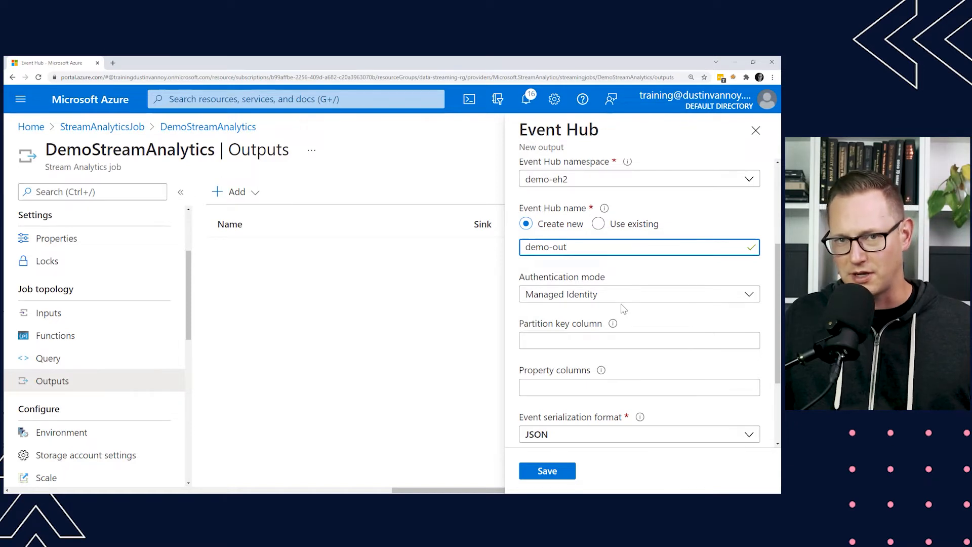
click(622, 299)
click(616, 320)
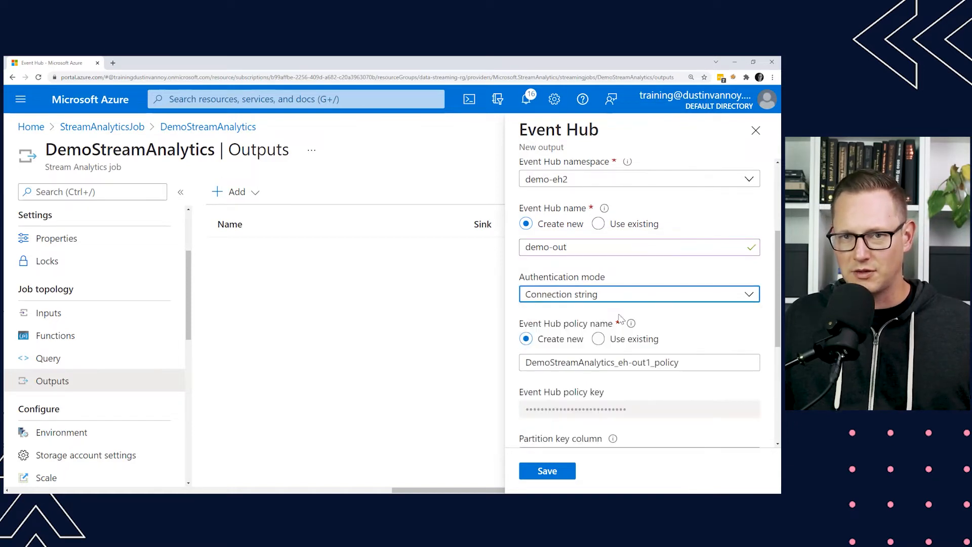
- Review the output's partition key, property column and serialization settings, keep the encoding at UTF-8, and save the output
scroll(696, 357, down, 3)
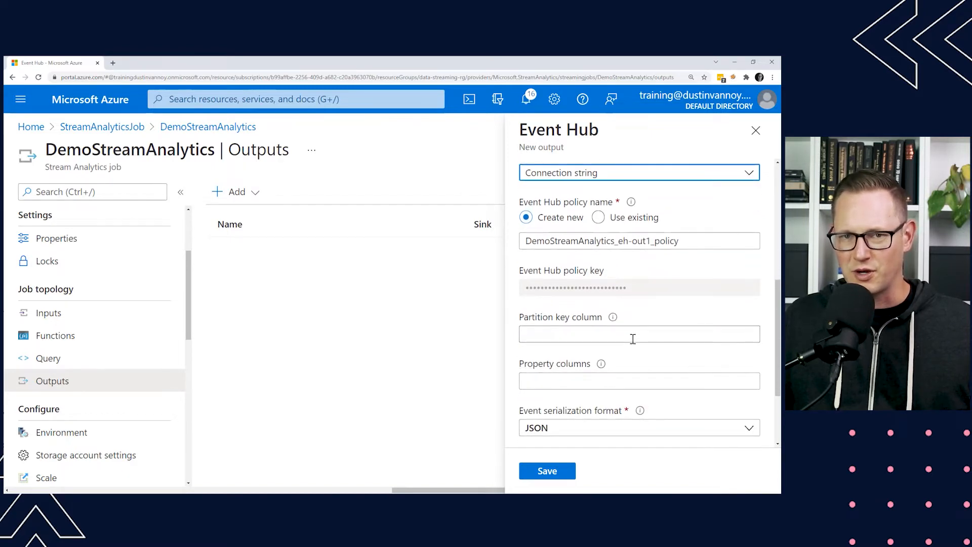
scroll(668, 363, down, 1)
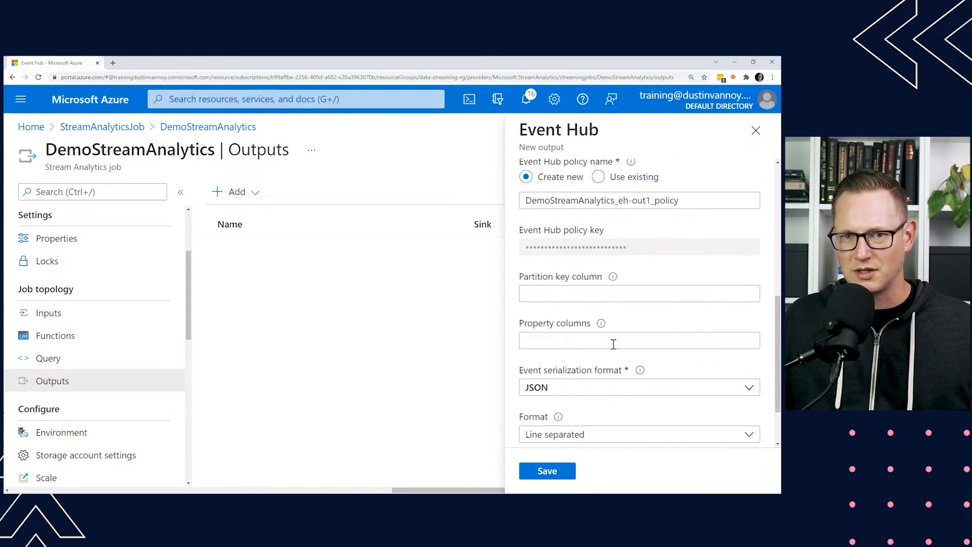
mouse_move(601, 326)
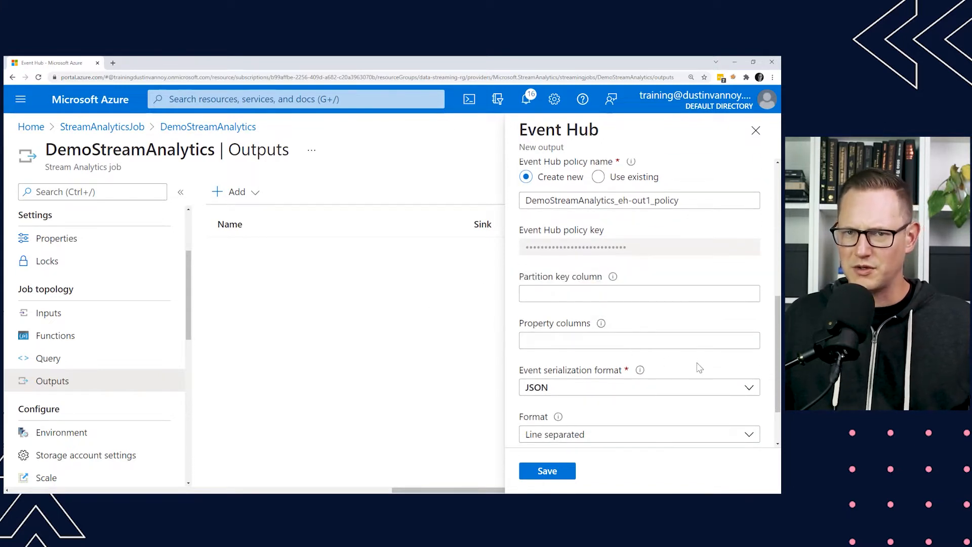
scroll(704, 367, down, 1)
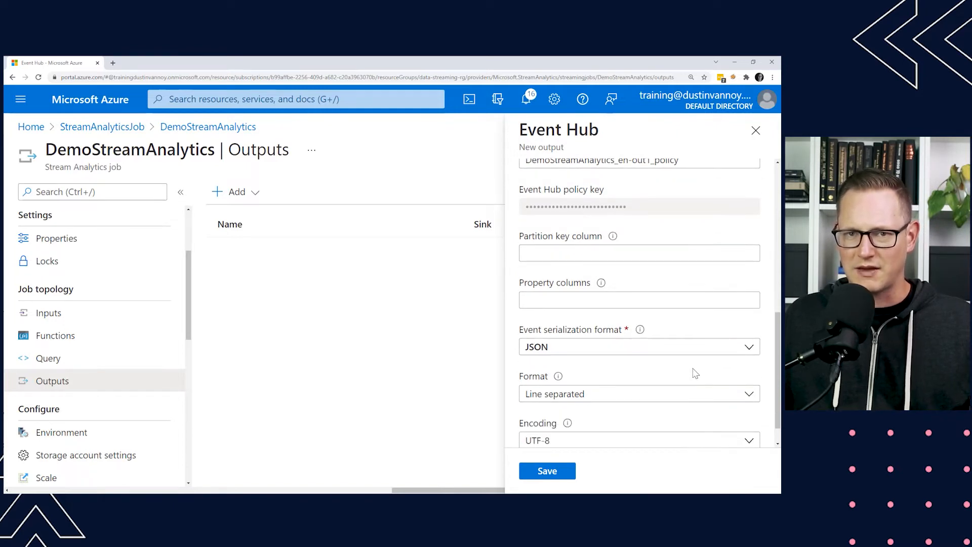
scroll(694, 374, down, 1)
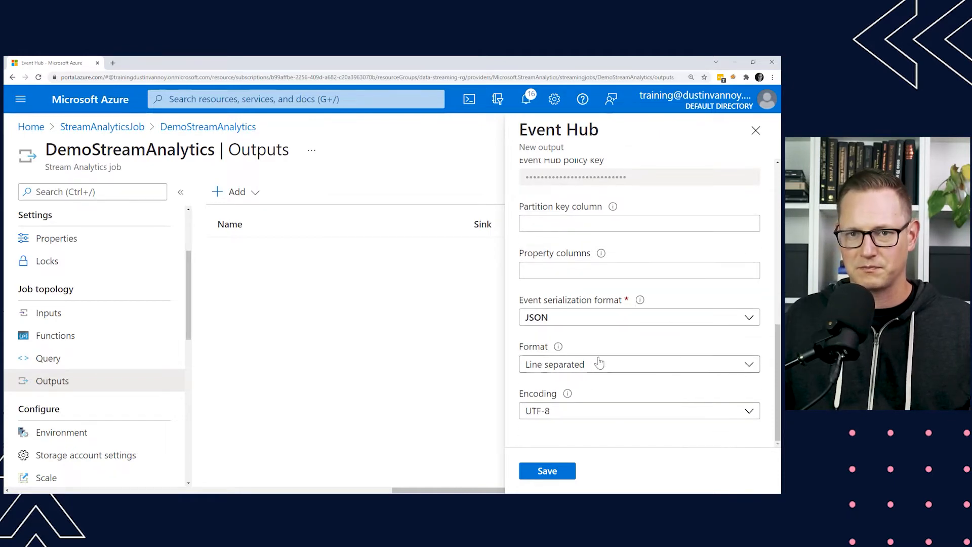
click(565, 415)
click(569, 430)
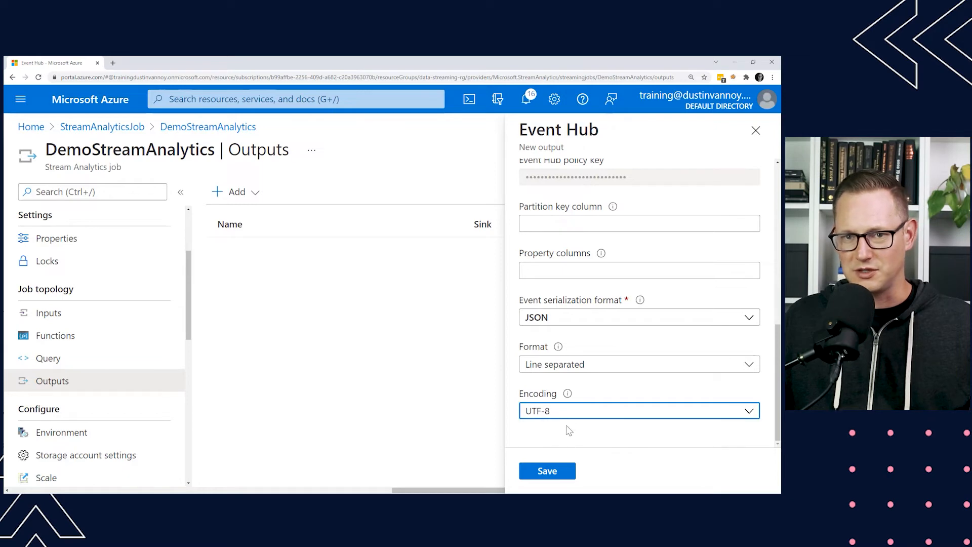
click(548, 472)
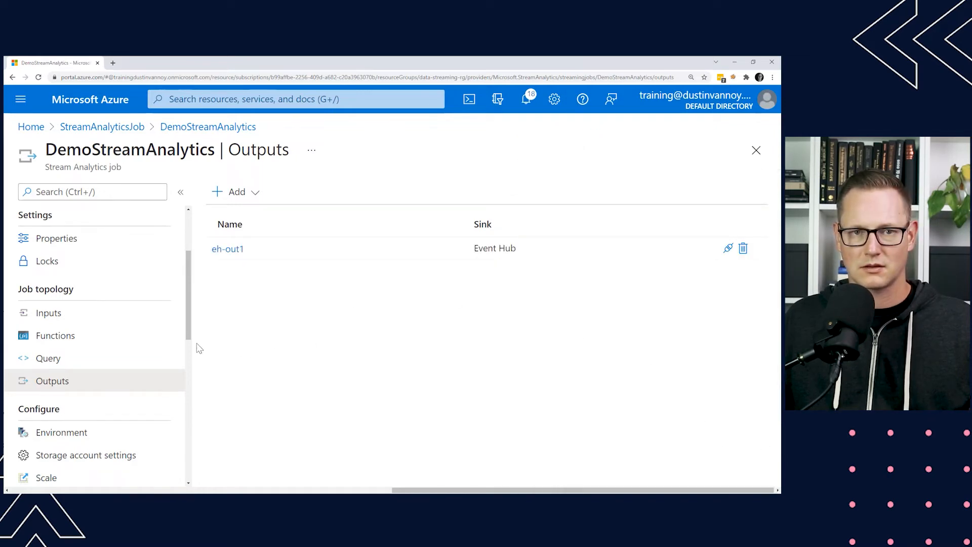
- Review the function types that can be added to the Stream Analytics job
click(116, 340)
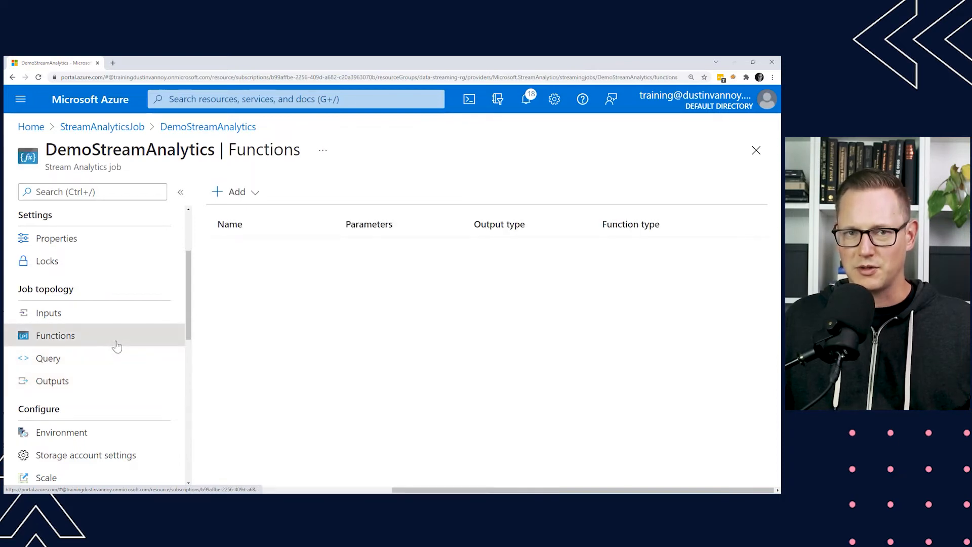
click(259, 194)
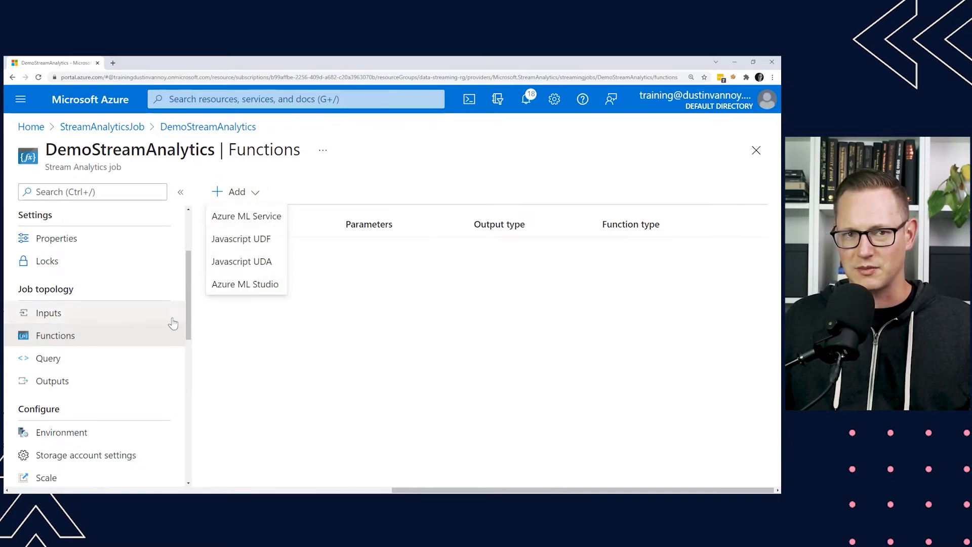
- Open the job's query editor with the side navigation collapsed, and look over the available query language documentation topics
click(85, 359)
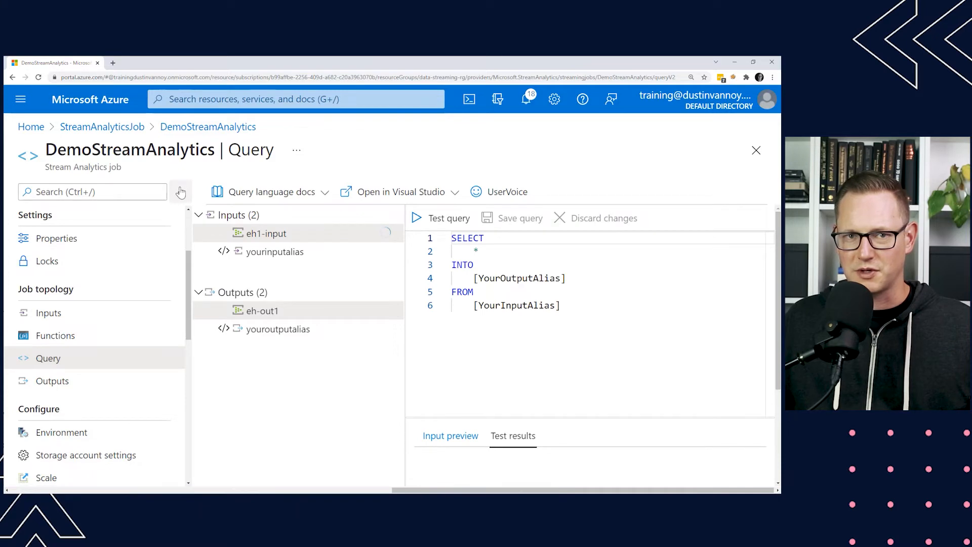
click(179, 189)
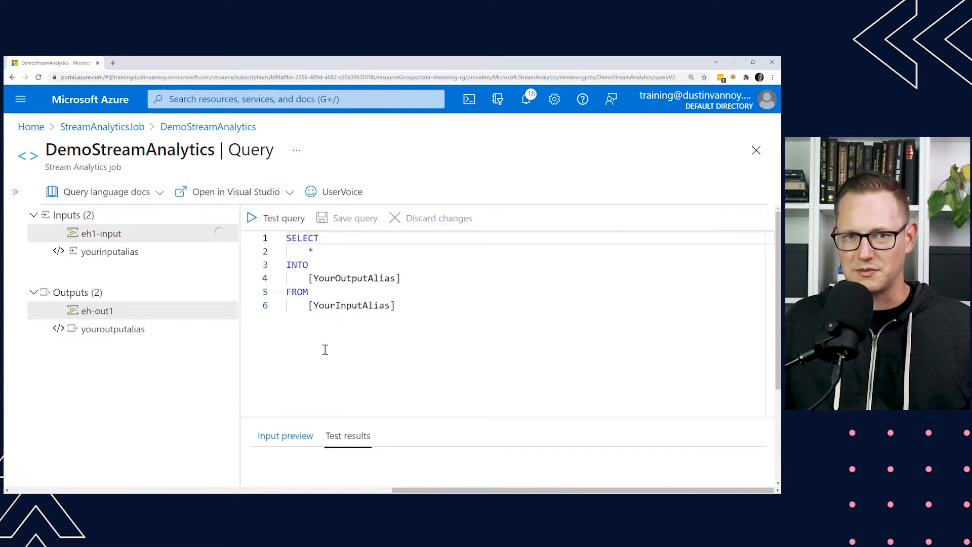
click(127, 192)
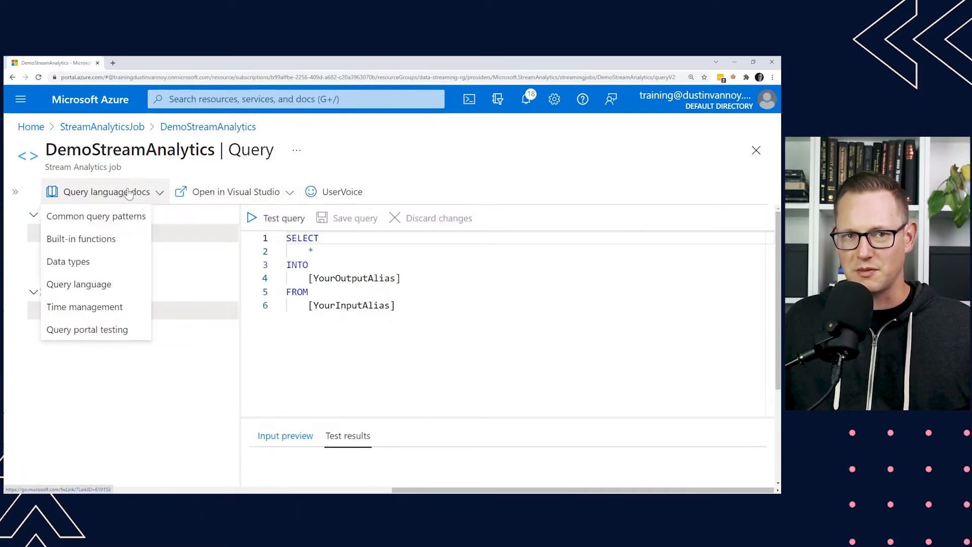
click(337, 362)
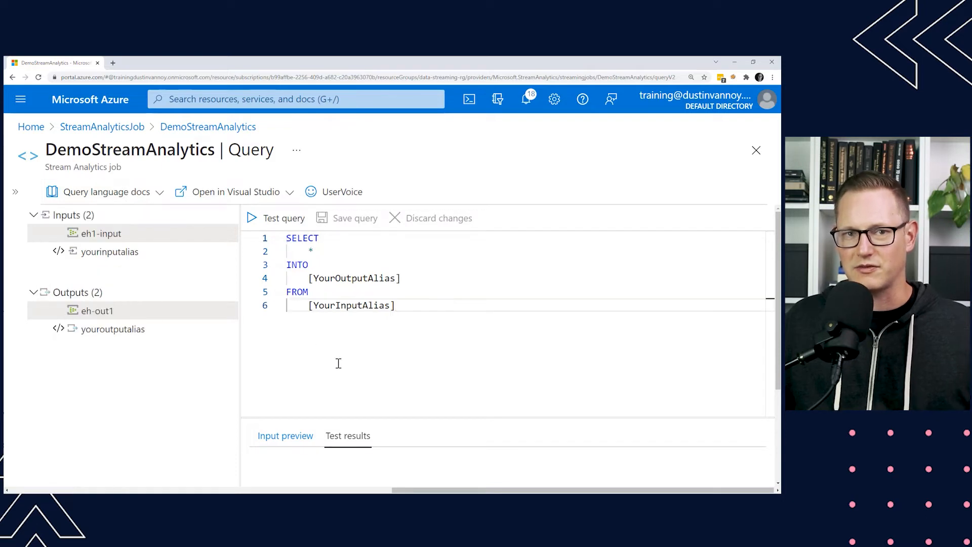
- Replace the query's placeholder aliases with eh-out1 as the INTO output and eh1-input as the FROM source, and save the query
double_click(356, 278)
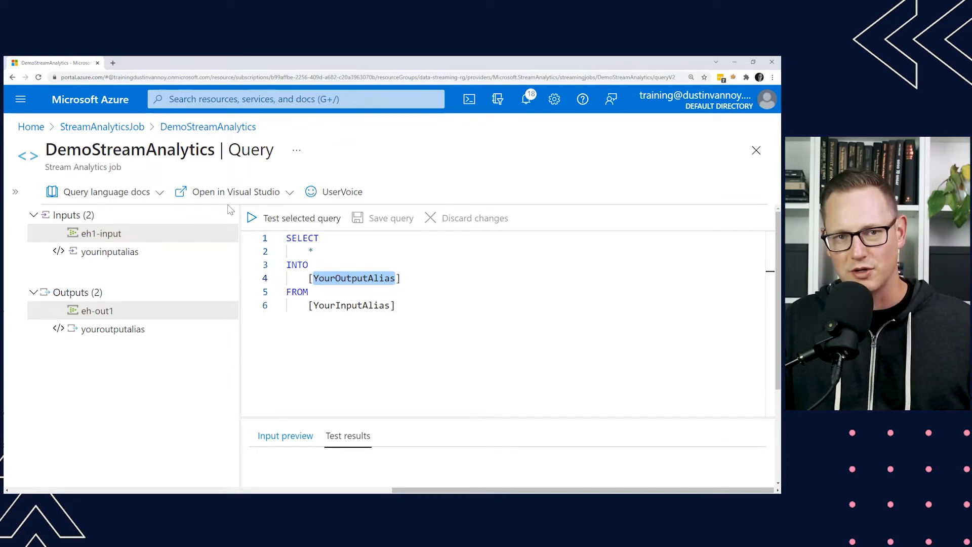
text(eh-out)
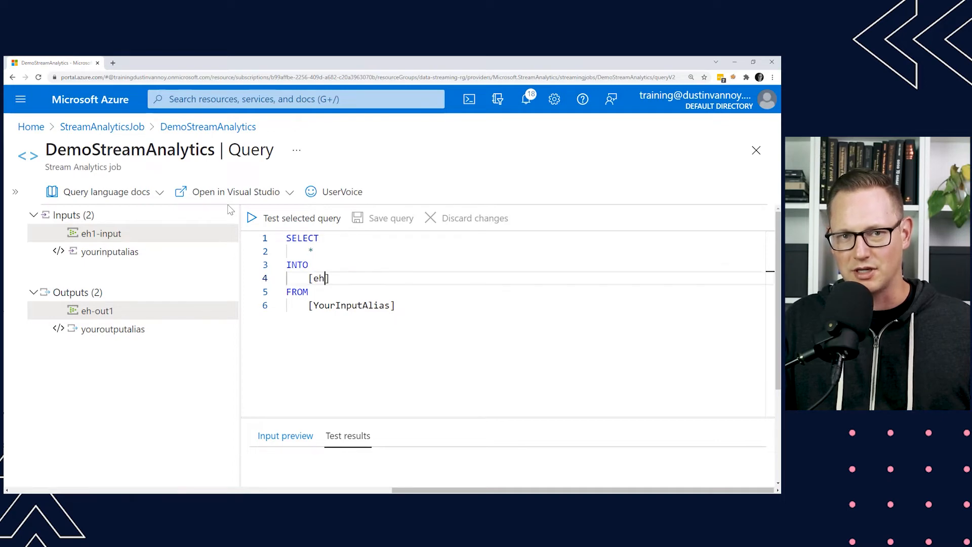
text(1)
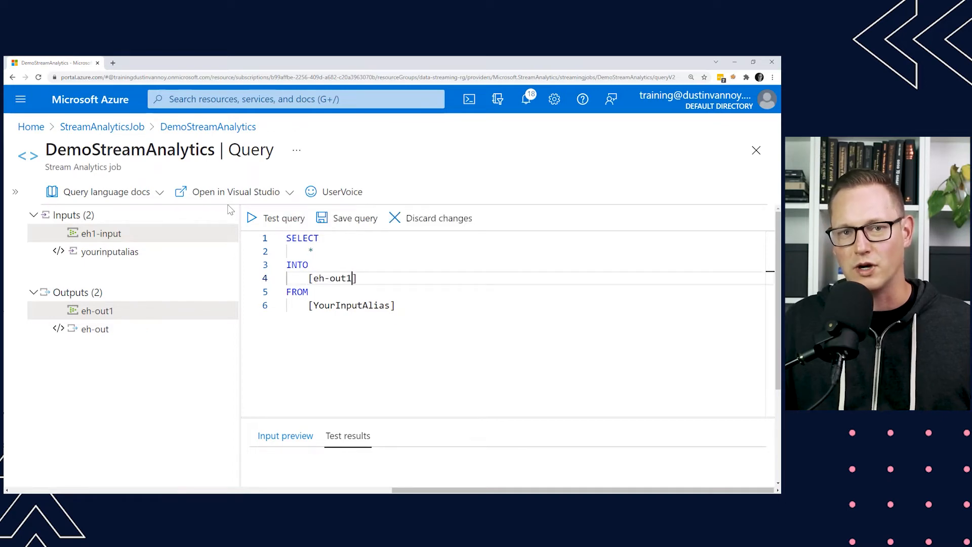
click(331, 305)
double_click(331, 305)
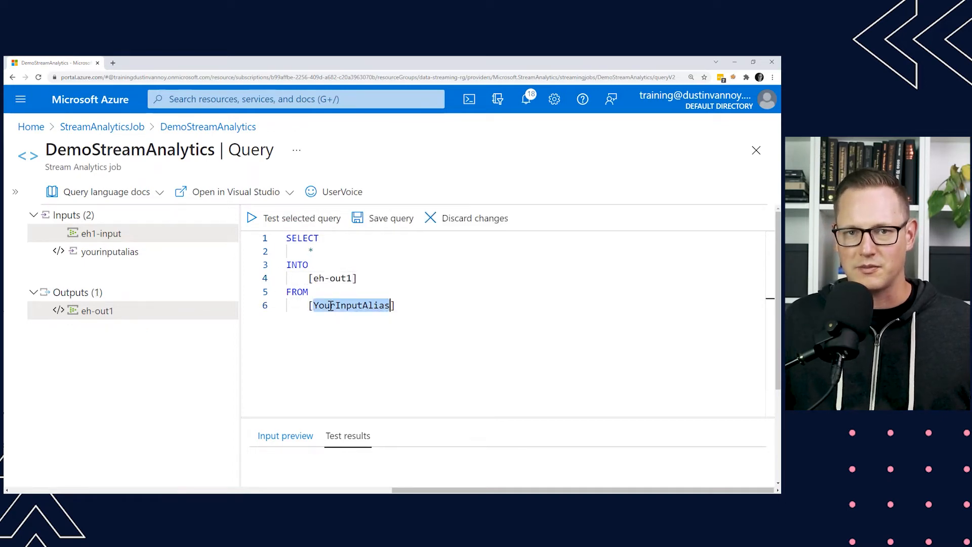
text(eh1-input)
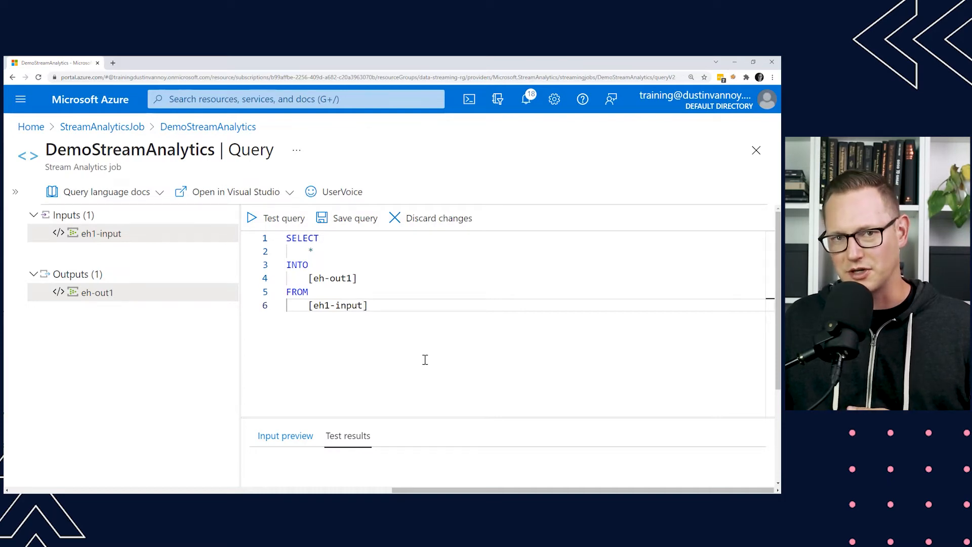
click(364, 226)
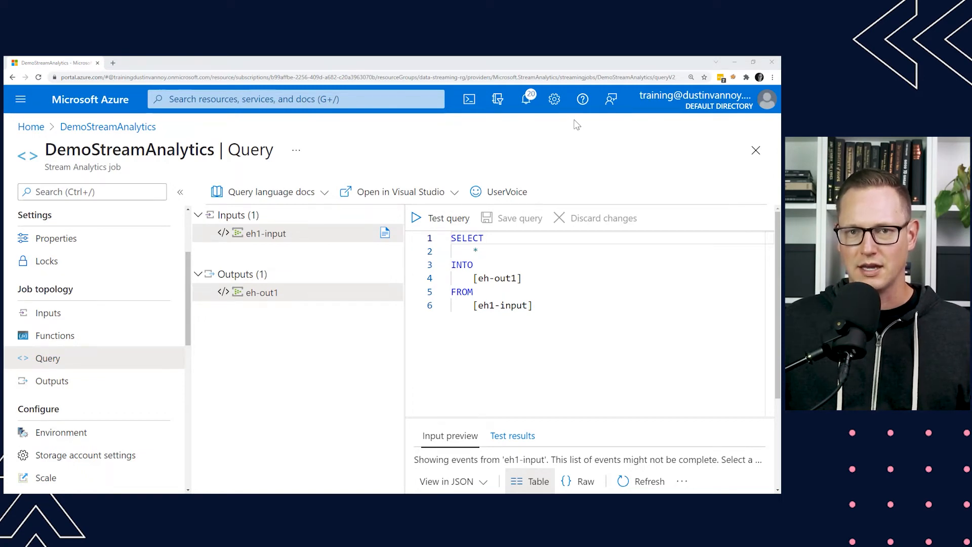
- Review the output and input aliases and the SELECT clause in the saved query, and collapse the side navigation to widen the editor
double_click(495, 283)
double_click(494, 309)
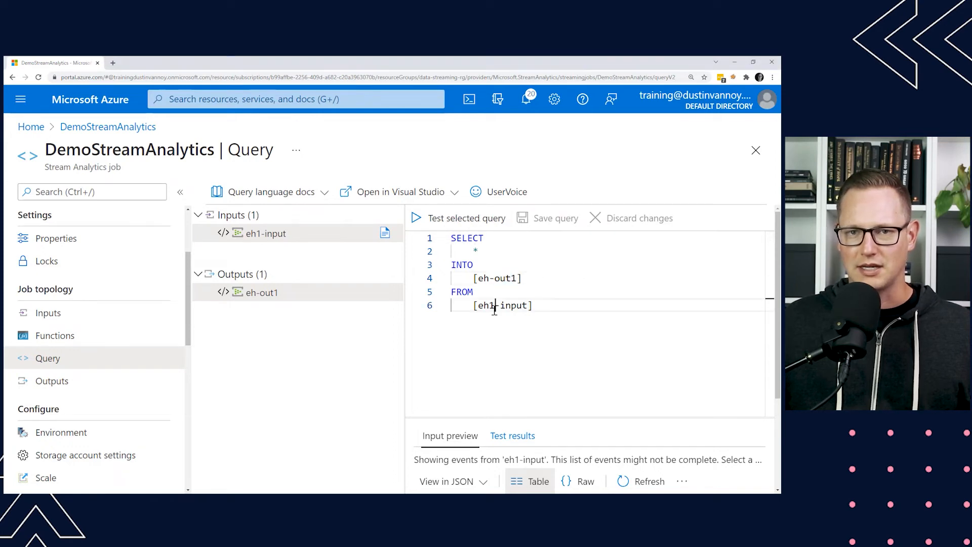
click(530, 305)
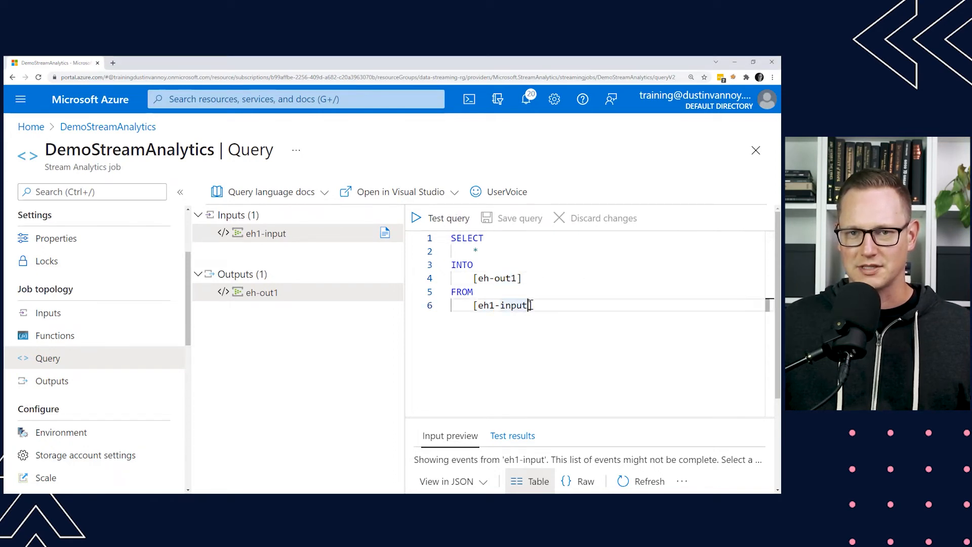
click(496, 250)
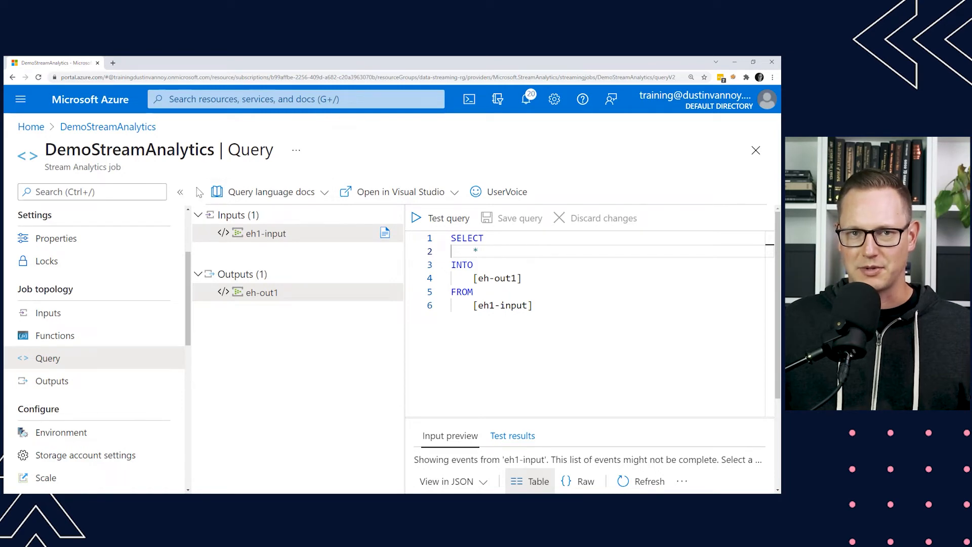
click(180, 192)
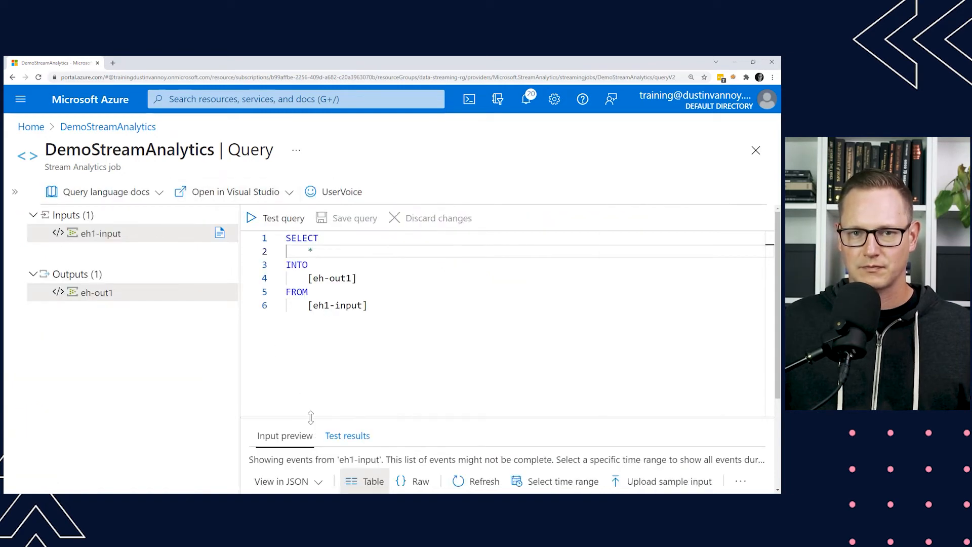
- Enlarge the results pane, narrow the inputs and outputs pane, and look through the eh1-input preview events
drag(310, 416, 306, 289)
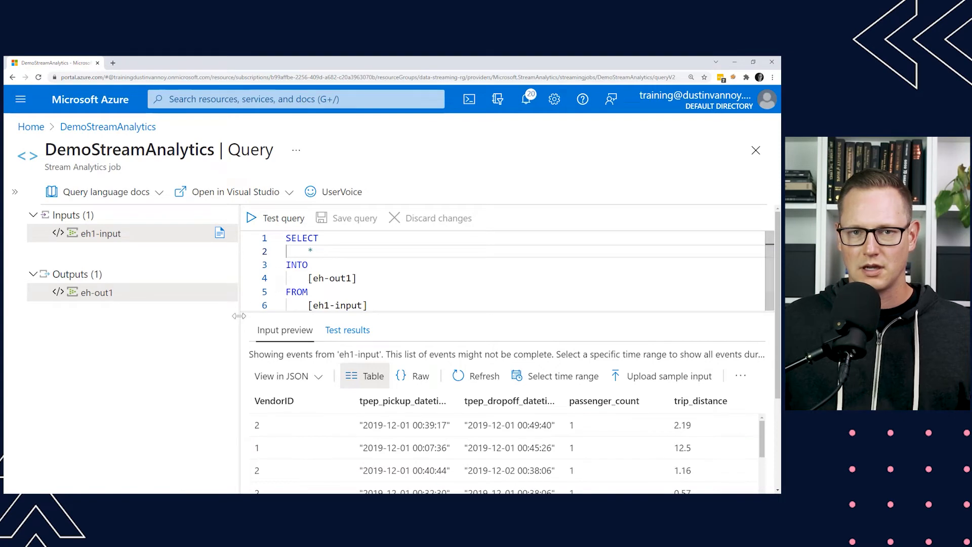
drag(238, 313, 161, 312)
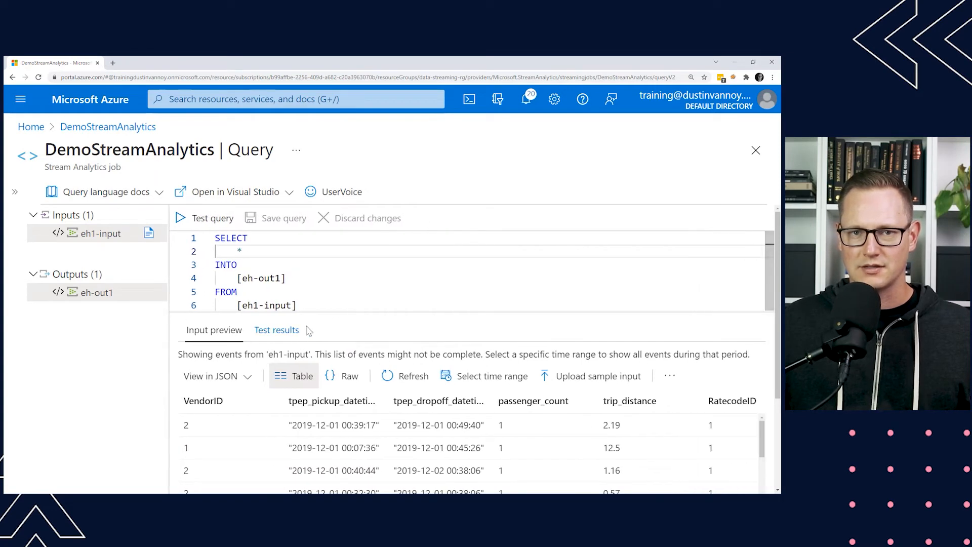
scroll(495, 456, down, 2)
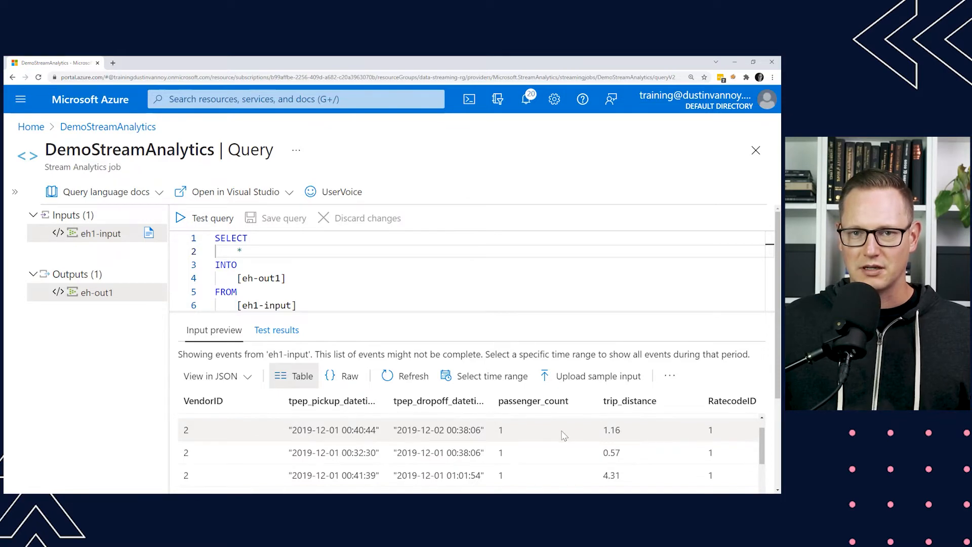
- Replace the * in the SELECT clause with trip_distance, passenger_count, VendorID and test the query
click(262, 245)
click(257, 252)
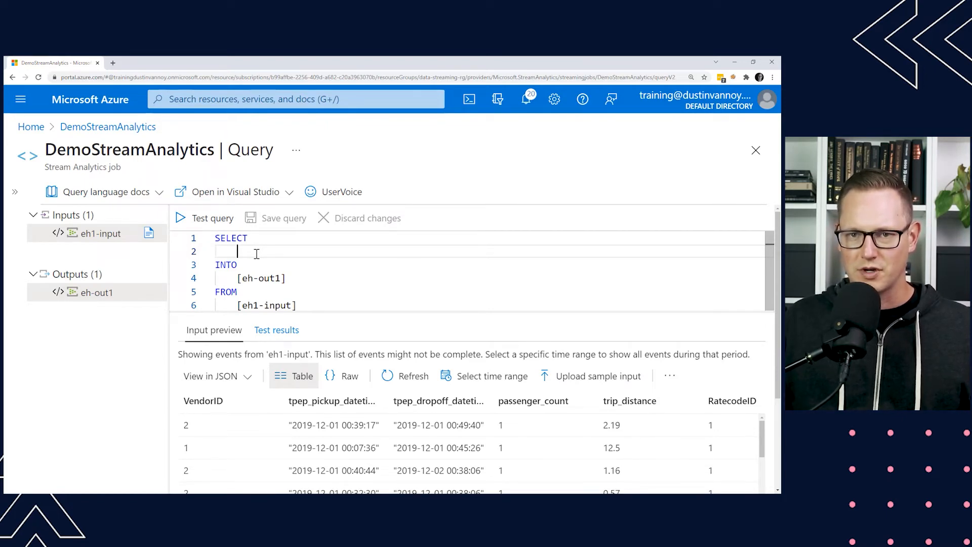
text(trip_dis)
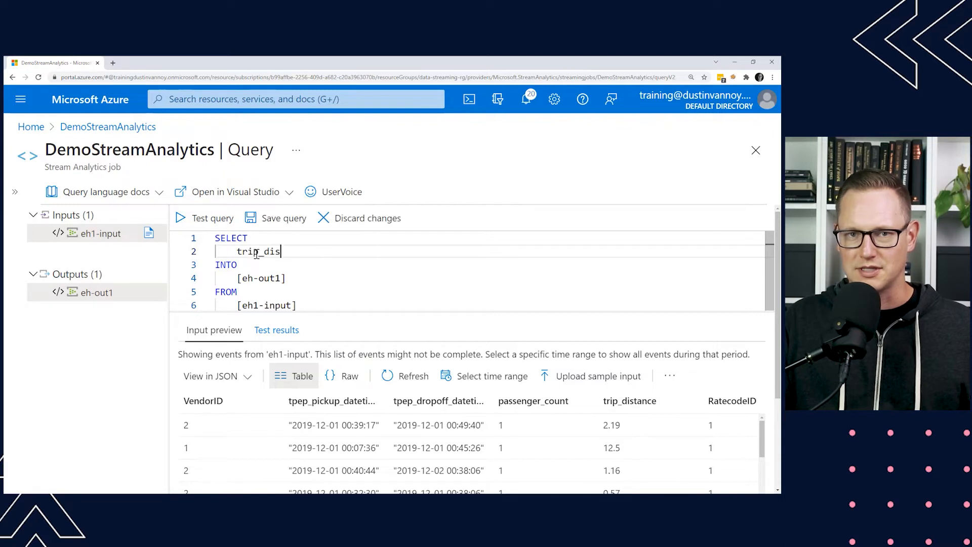
text(tance, passeng)
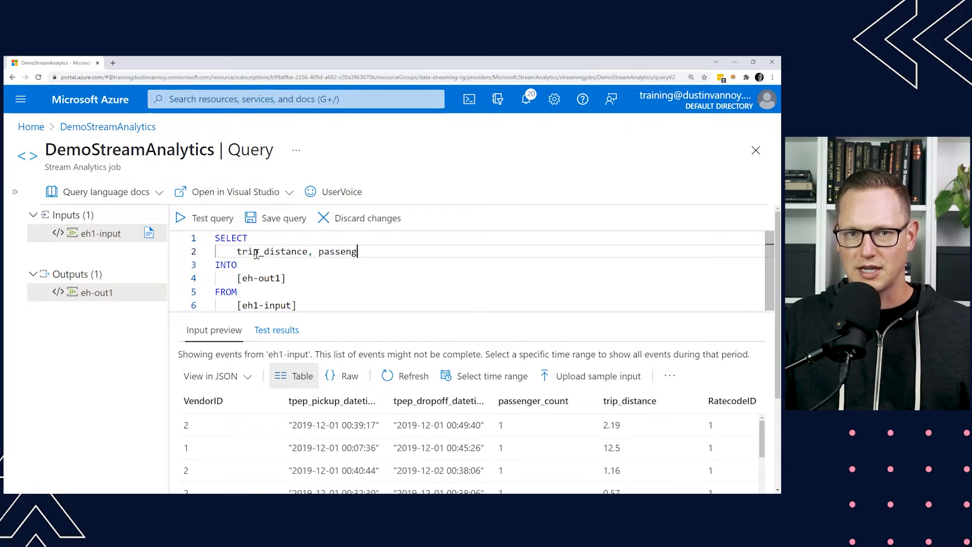
text(er_count, )
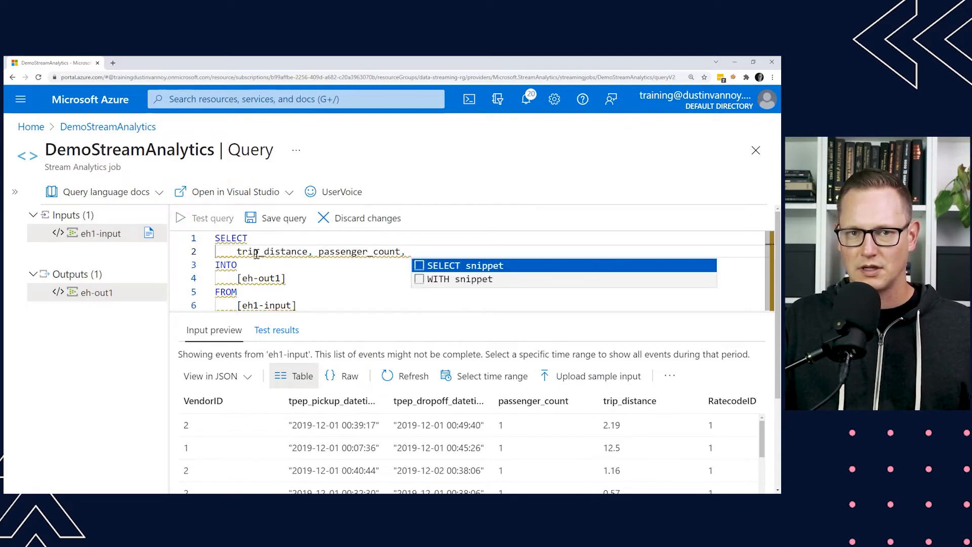
text(Vendor)
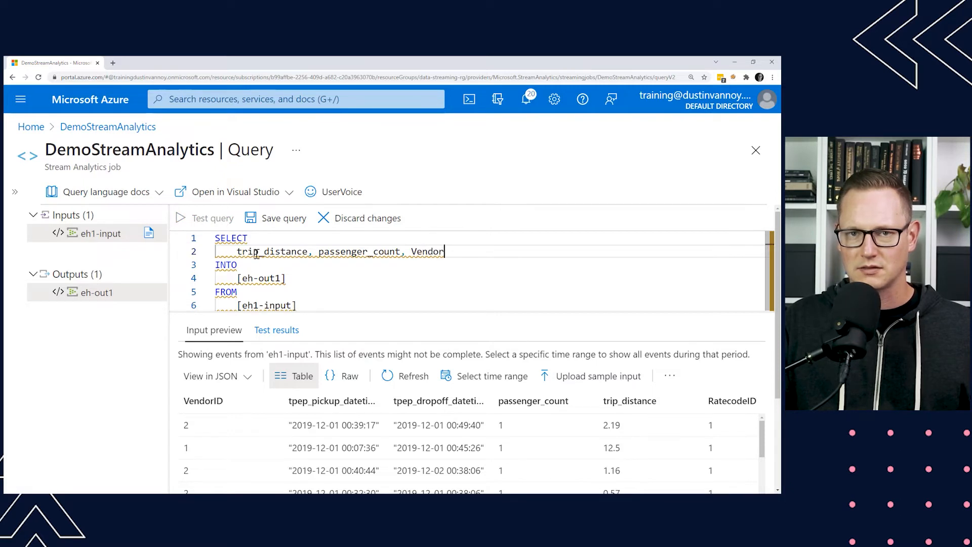
text(I)
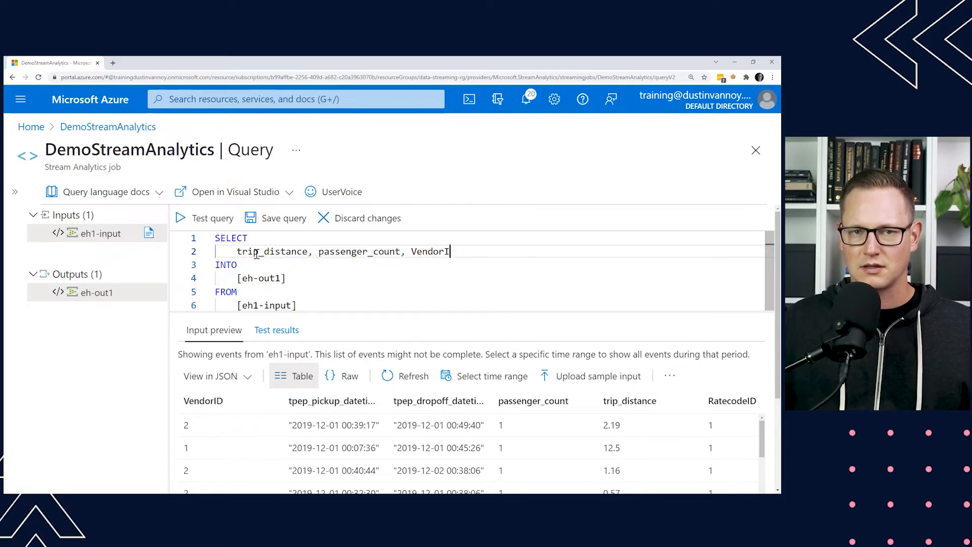
text(dD)
click(200, 221)
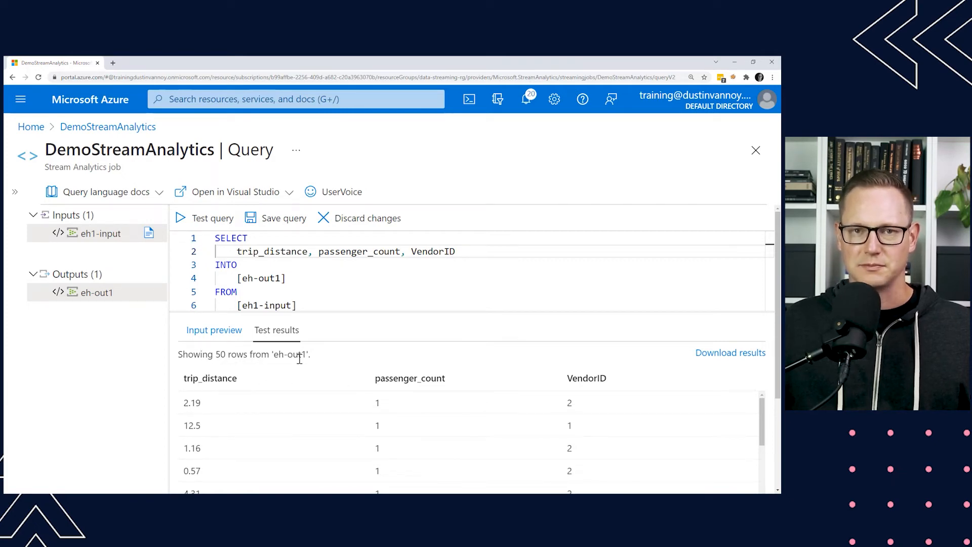
- Check the input preview and add the filter WHERE VendorID = 2 after the FROM clause
click(227, 336)
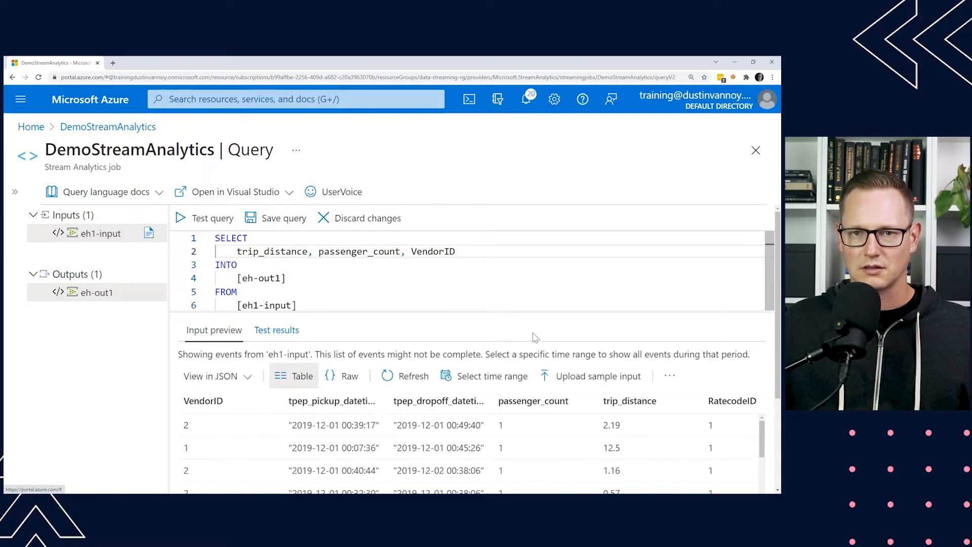
click(407, 304)
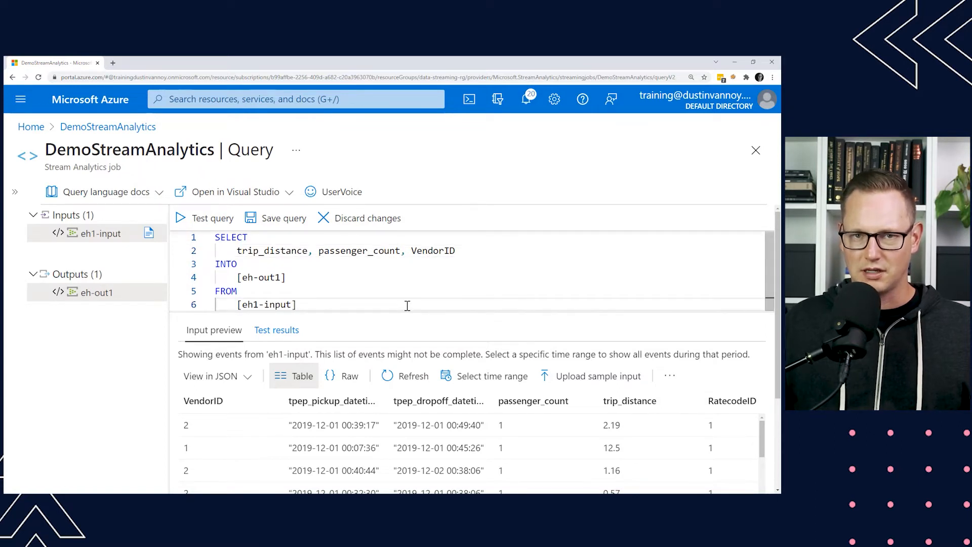
key(Return)
text(WHERE)
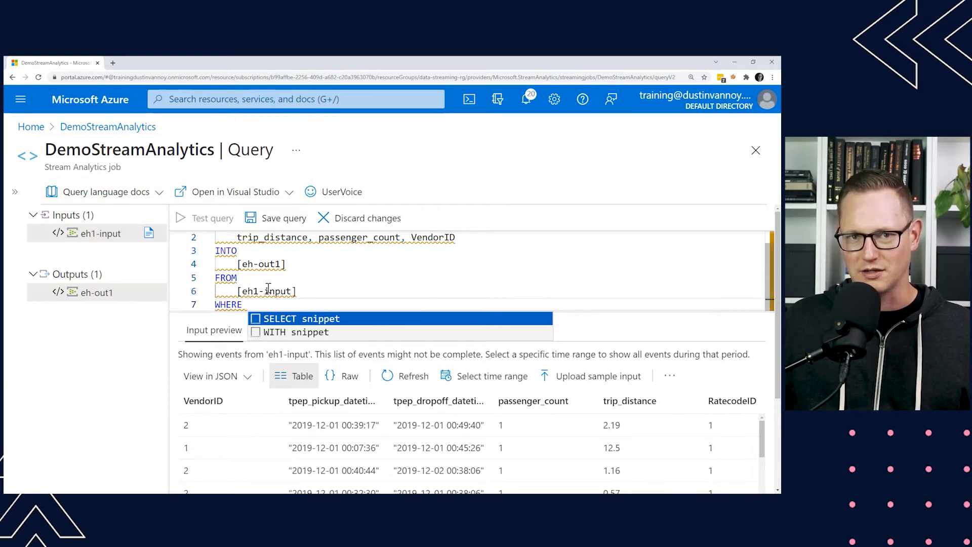
click(286, 308)
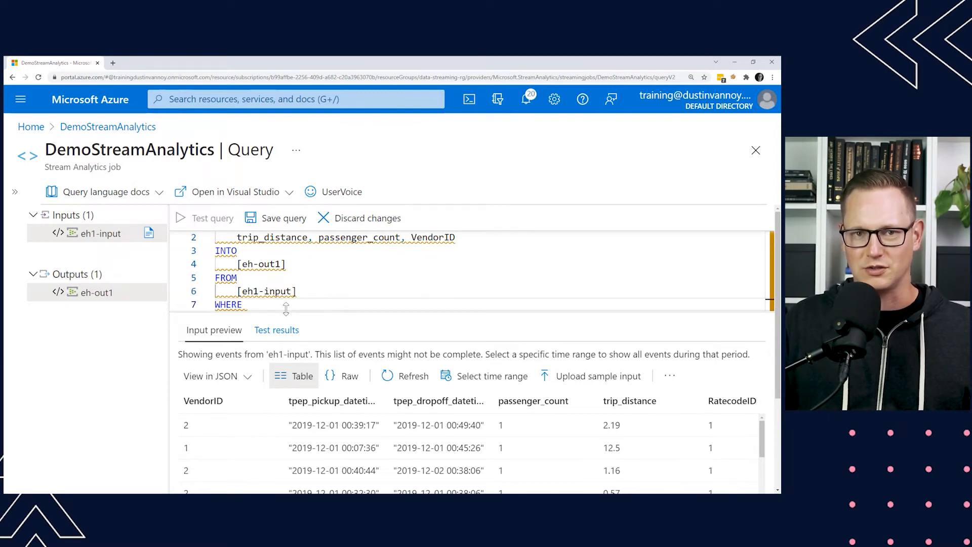
text(V)
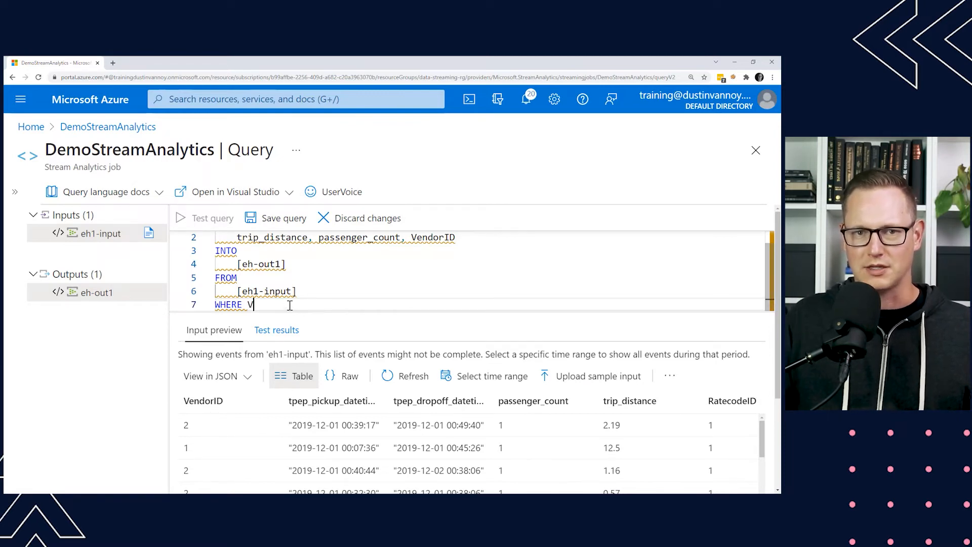
text(endorID = 1)
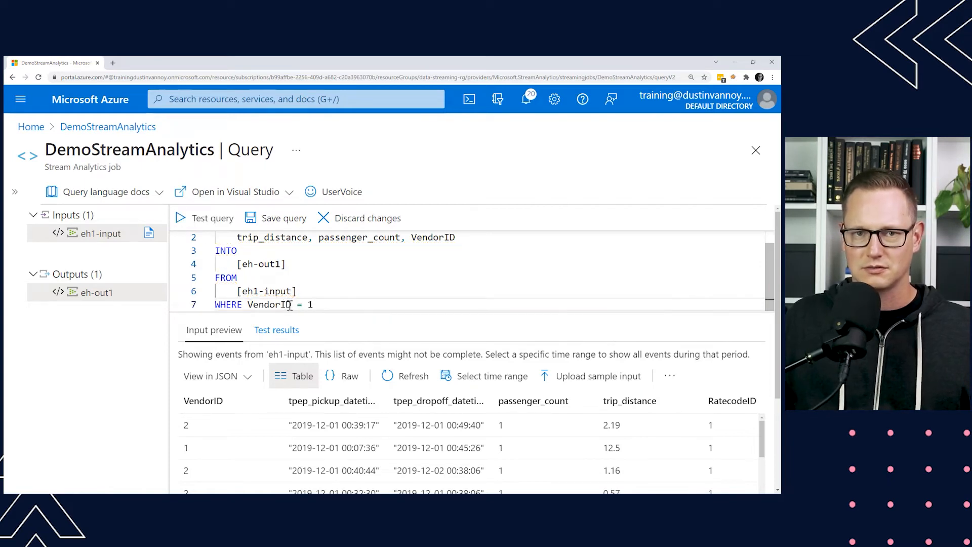
key(BackSpace)
text(2)
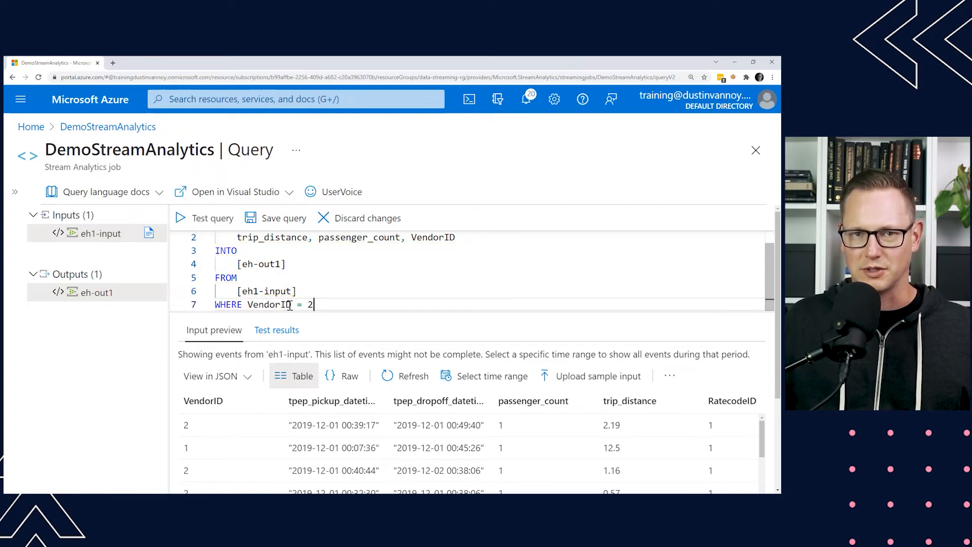
- Test the filtered query and look through the VendorID column of the test results
click(208, 223)
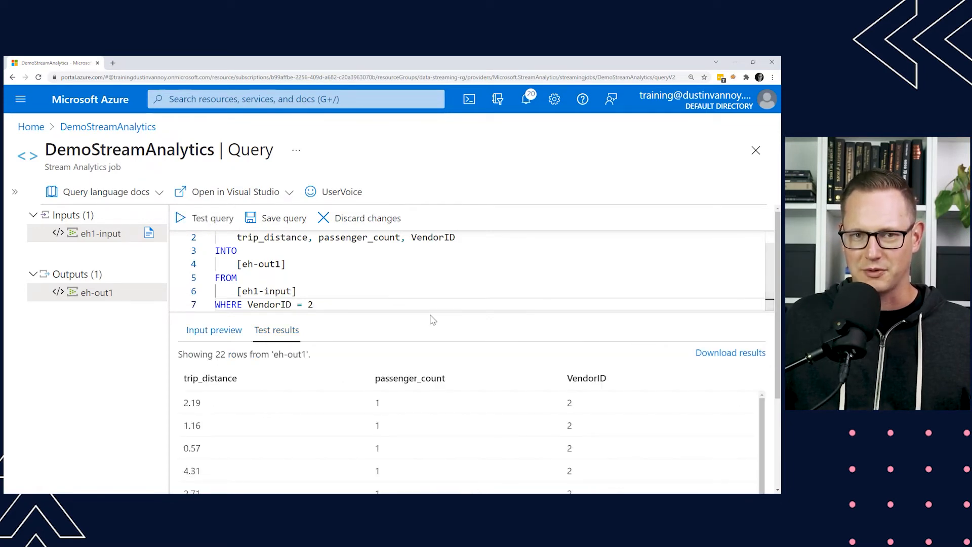
scroll(577, 428, down, 2)
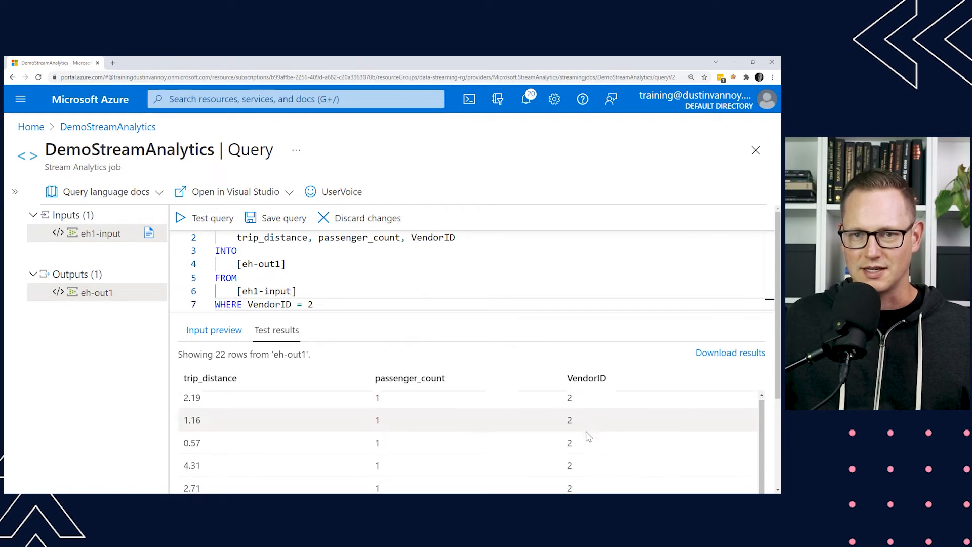
scroll(586, 432, up, 2)
scroll(587, 436, up, 1)
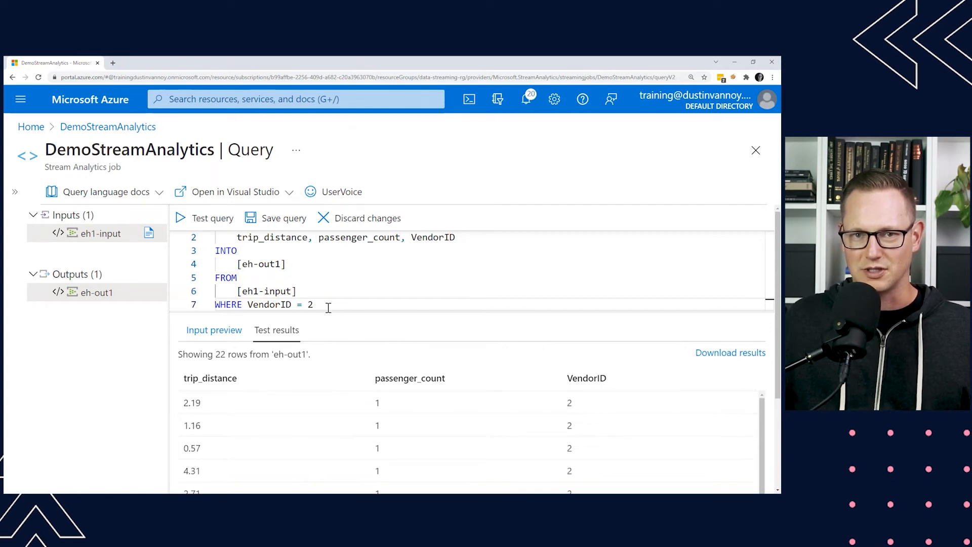
- Select the WHERE filter line, and rewrite the start of the SELECT list as VendorID, SUM(passenger_count) total_passengers
drag(324, 304, 175, 304)
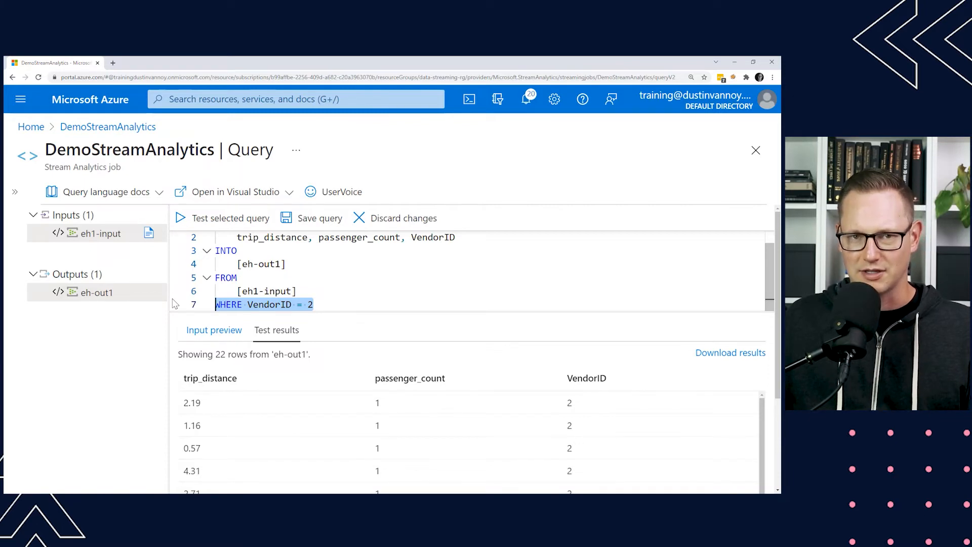
click(175, 304)
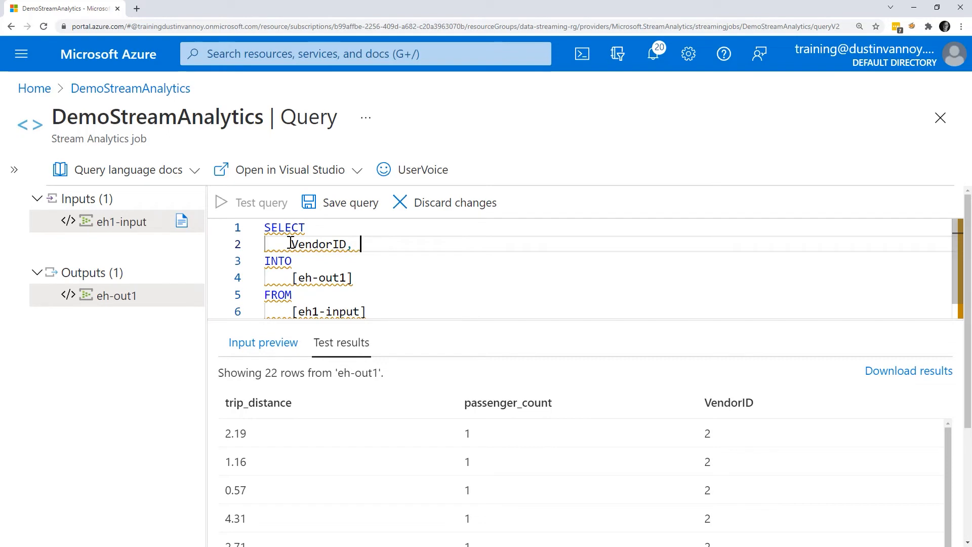
text(SUM)
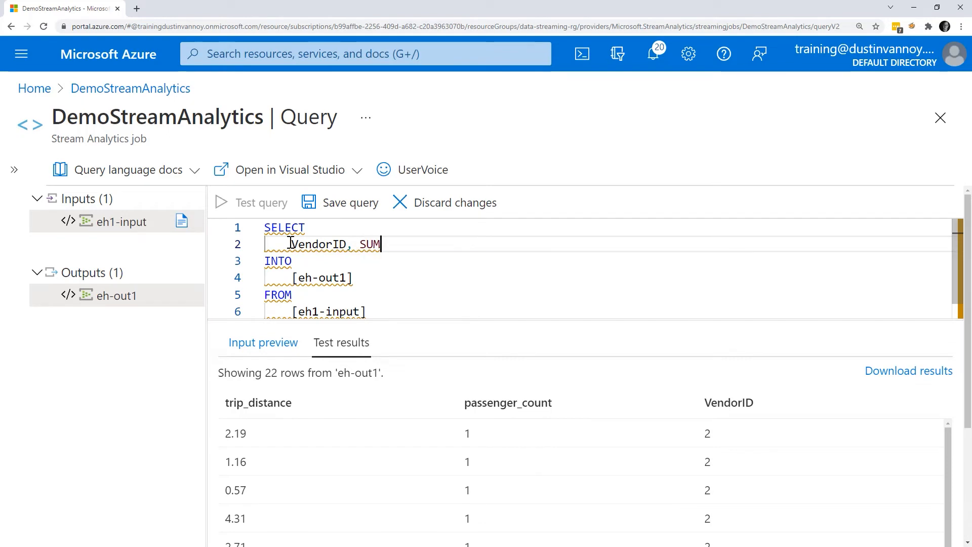
text((passenge)
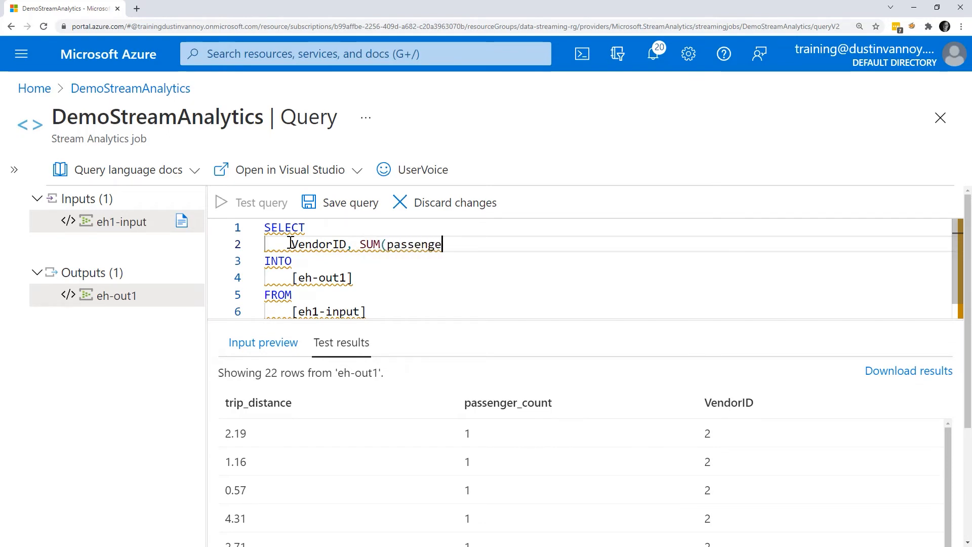
text(r_coun)
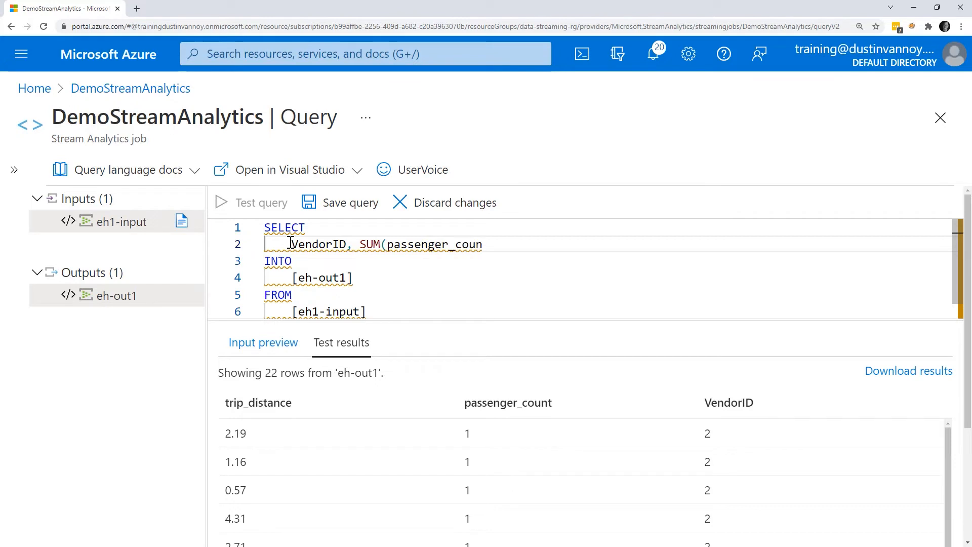
text(t))
key(Escape)
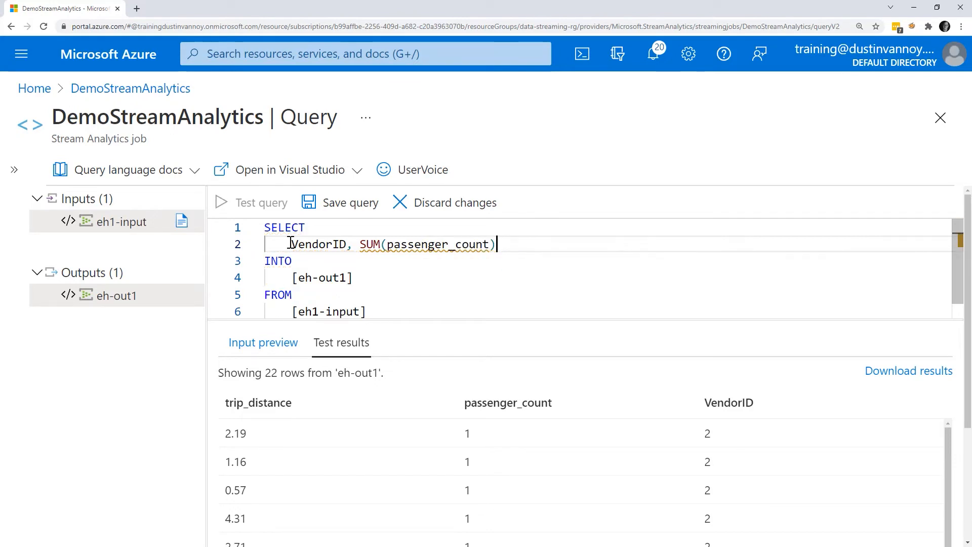
text(total_passengers, )
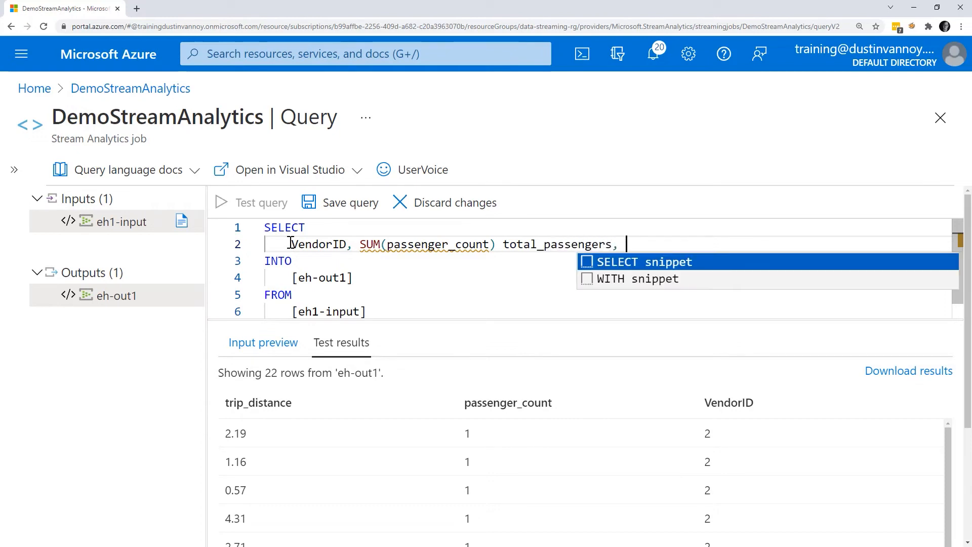
- Add SUM(trip_distance) total_distance to the SELECT list after total_passengers
text(sUM()
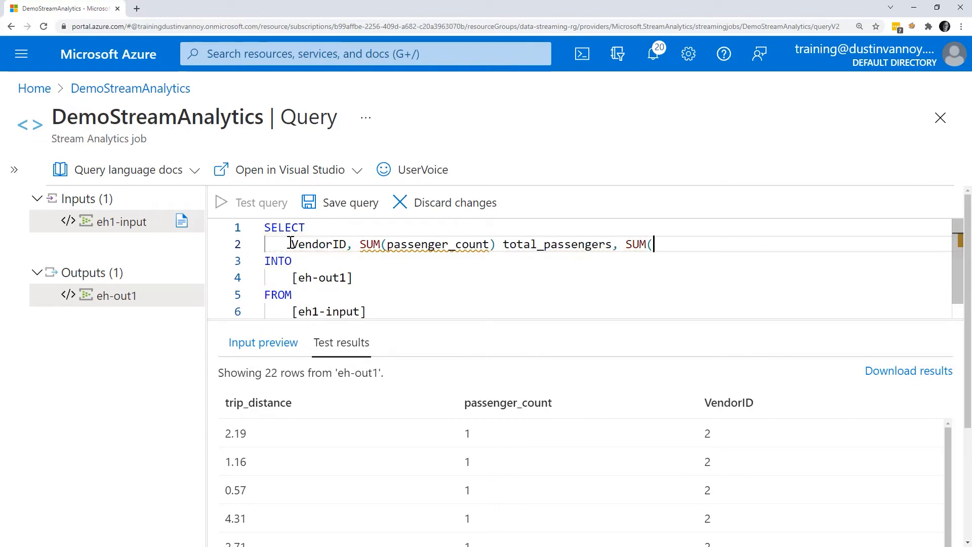
text(trip_distn)
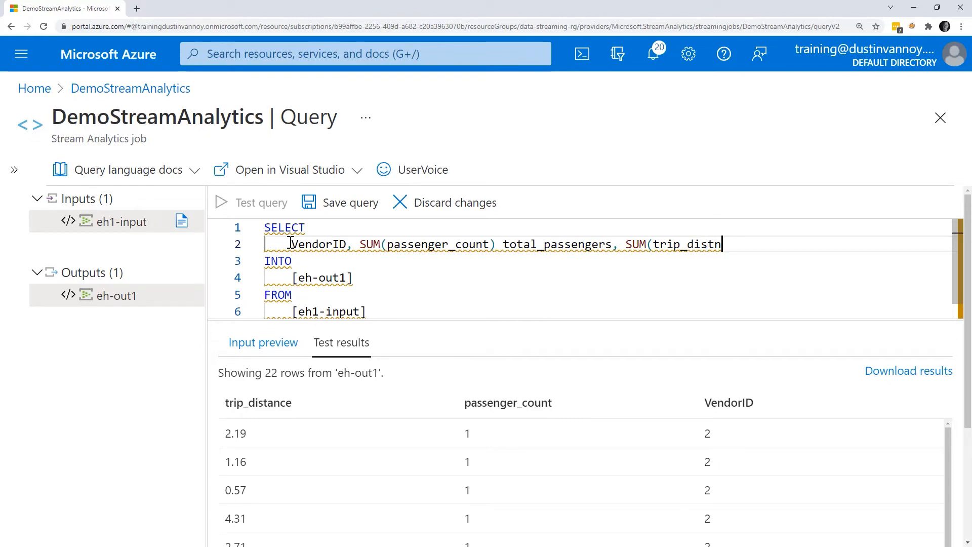
key(BackSpace)
text(ance)
text() total)
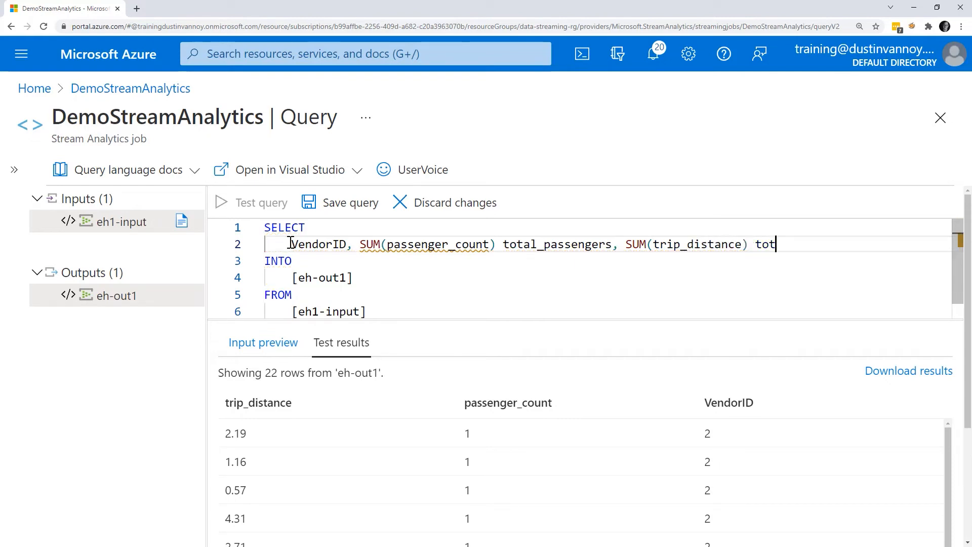
text(_distance,)
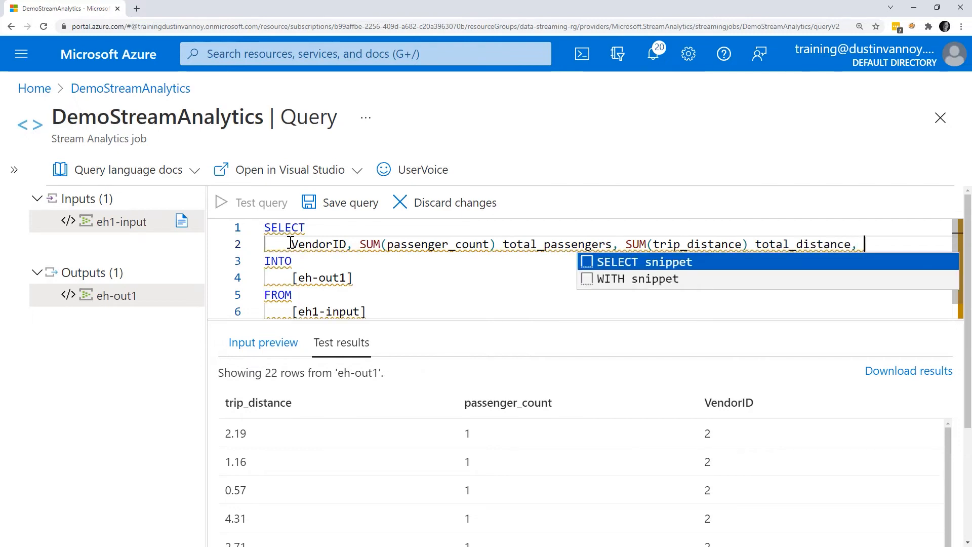
- Add AVG(tip_amount/total_amount) avg_tip to the SELECT list and read the problem flagged on the SUM(passenger_count) expression
text( AVG()
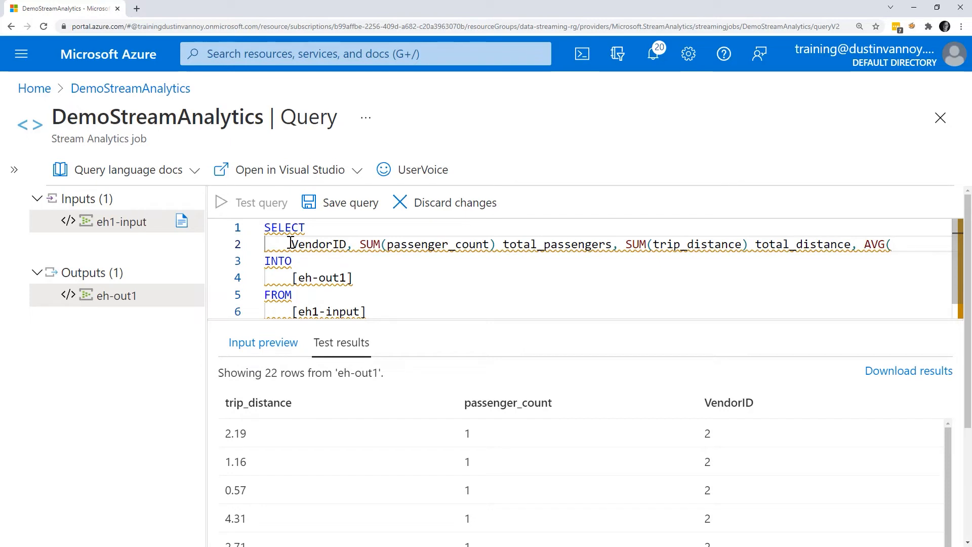
text(tip_amount/total)
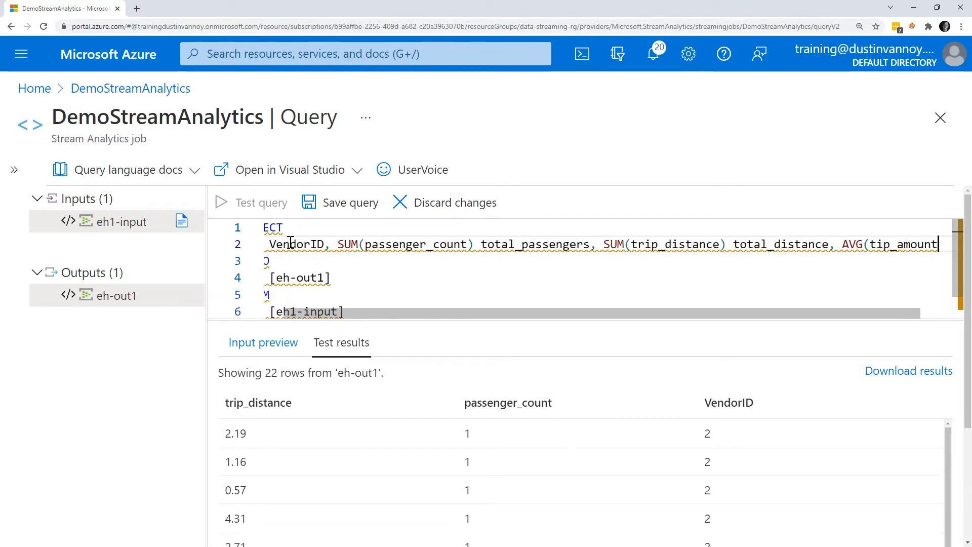
mouse_move(410, 244)
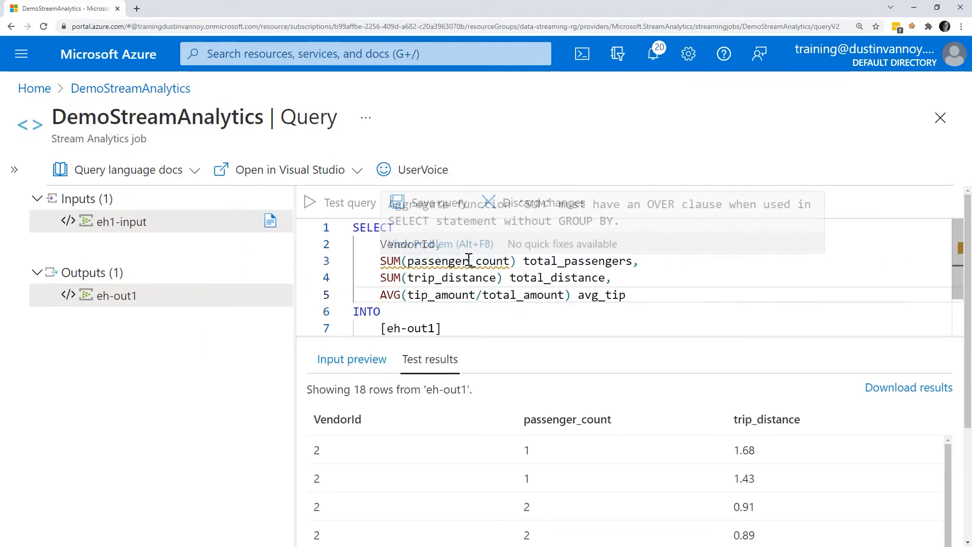
mouse_move(468, 260)
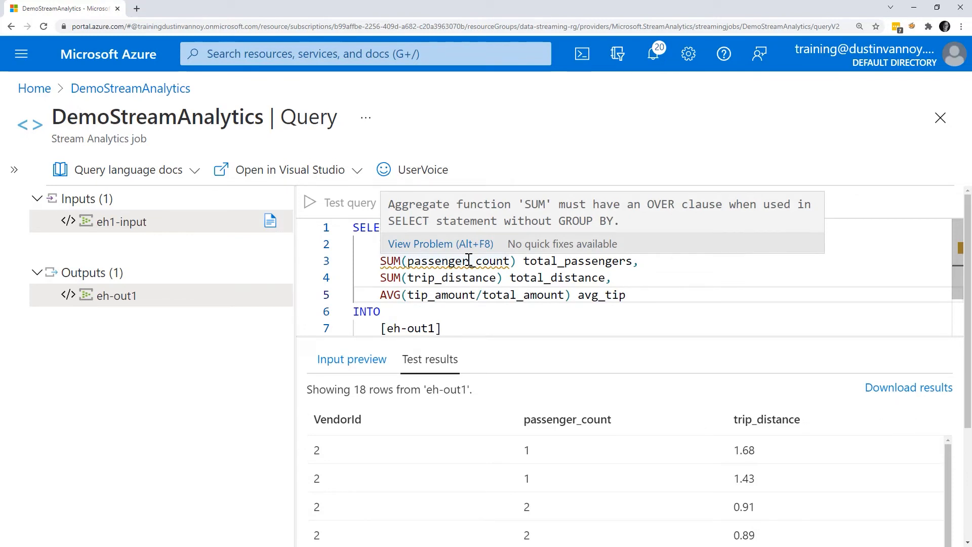
- Add a GROUP BY VendorId clause to the query after the [eh1-input] source
scroll(424, 314, down, 1)
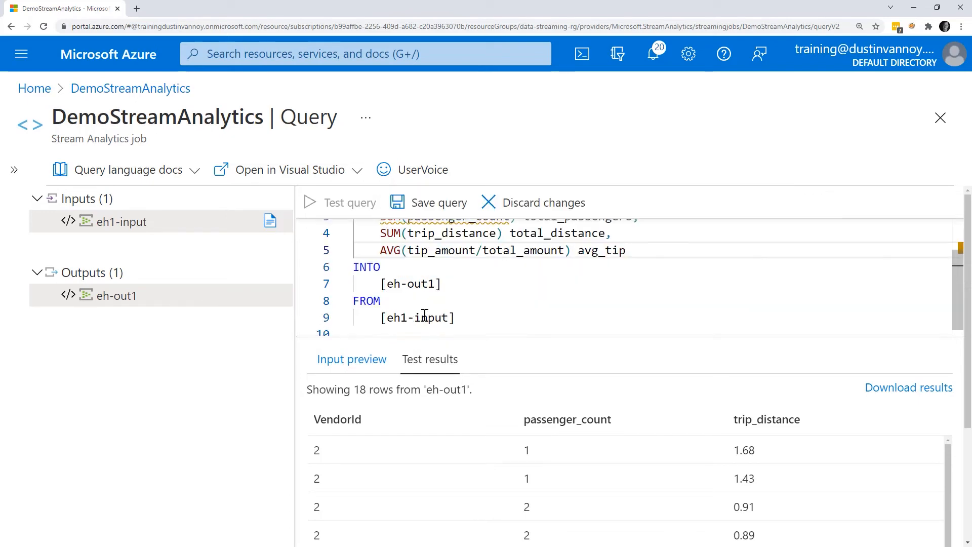
click(485, 325)
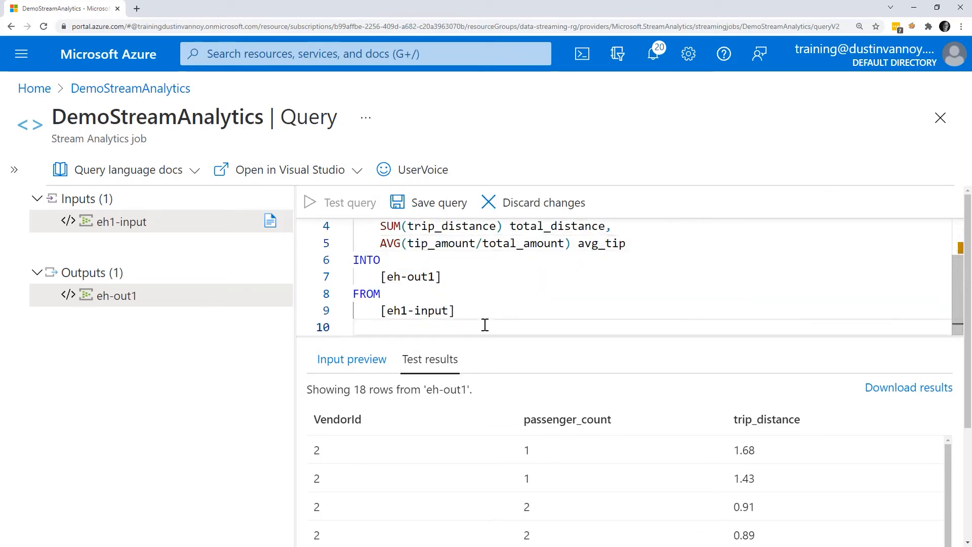
key(Return)
key(BackSpace)
text(GROUP )
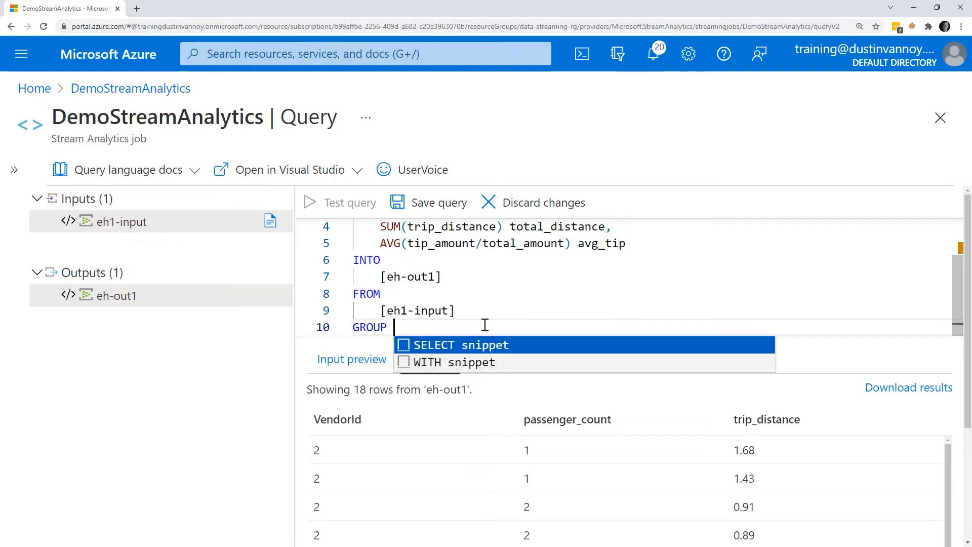
text(BY VendorI)
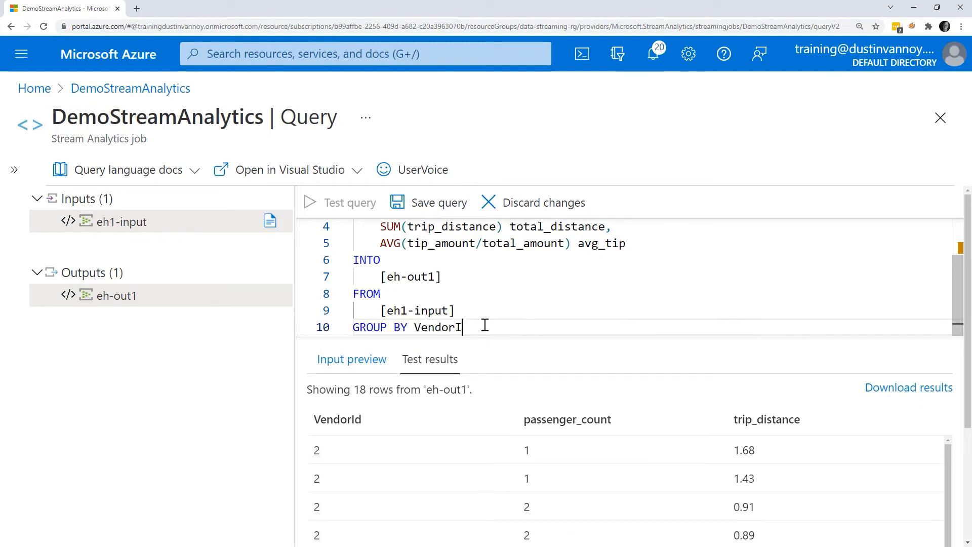
text(d)
mouse_move(388, 331)
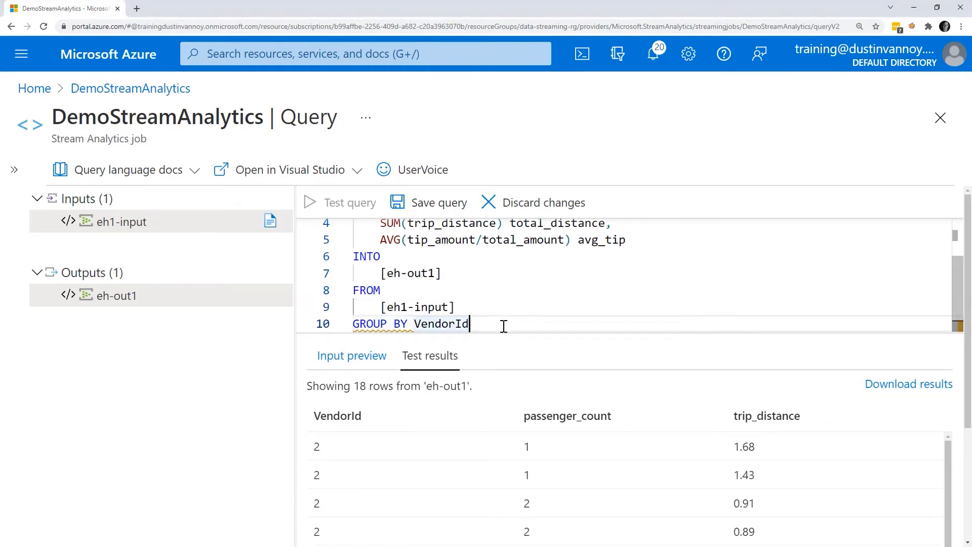
- Extend the GROUP BY clause with TumblingWindow(Duration(minute, 1)) on a new indented line after VendorId
text(,)
key(Return)
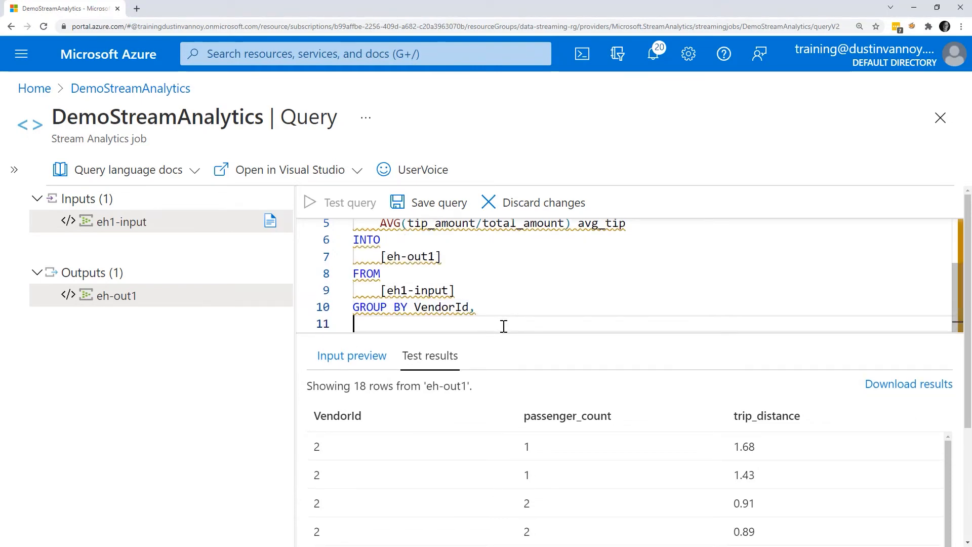
key(Tab)
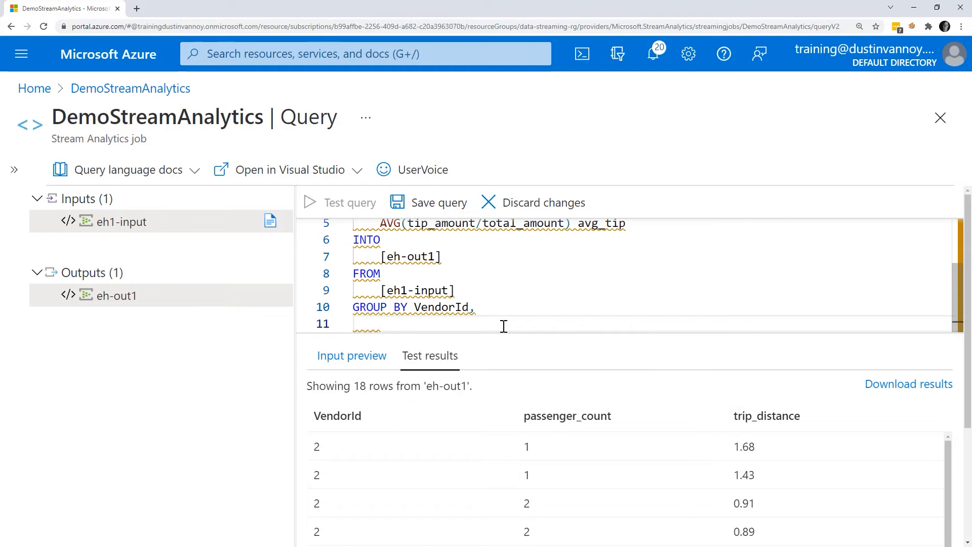
text(T)
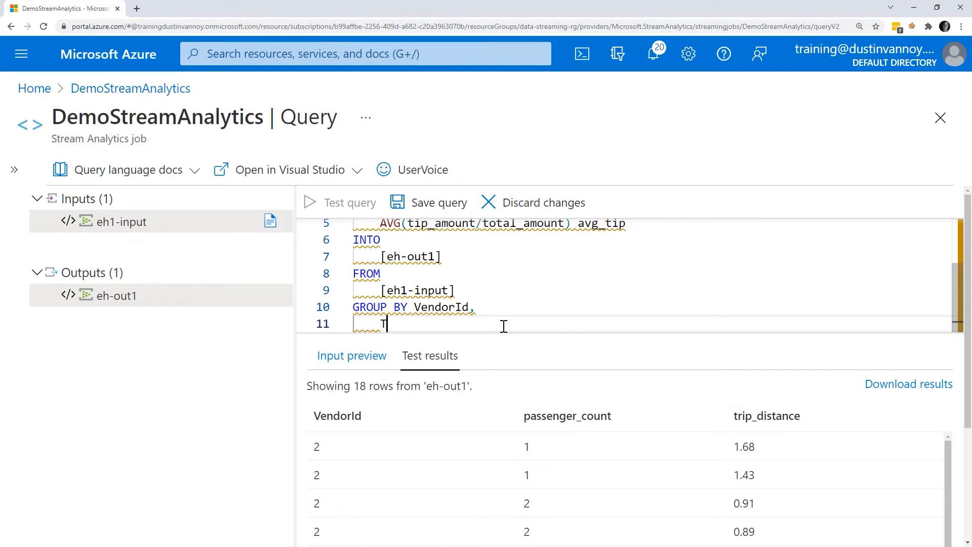
text(ubml)
key(BackSpace)
key(BackSpace)
key(BackSpace)
text(mb)
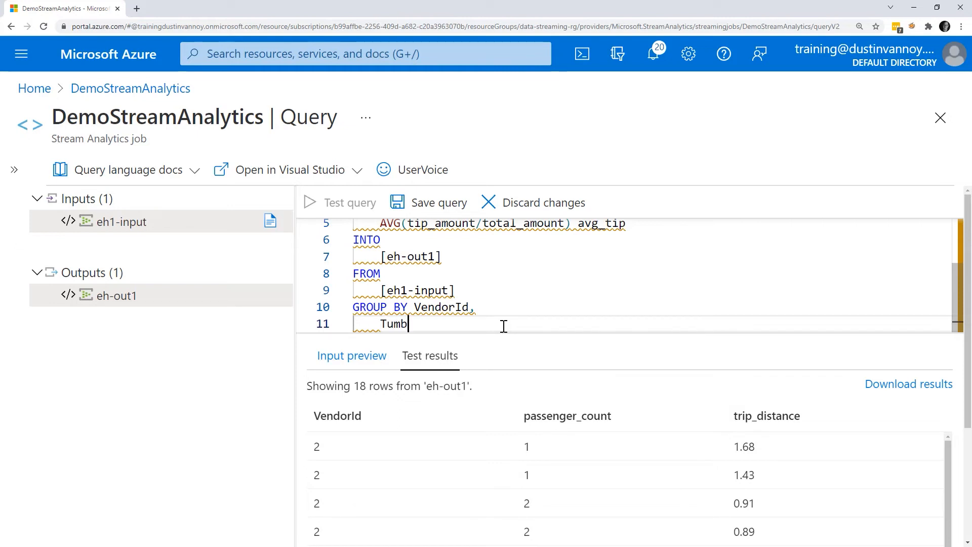
text(lingWindow()
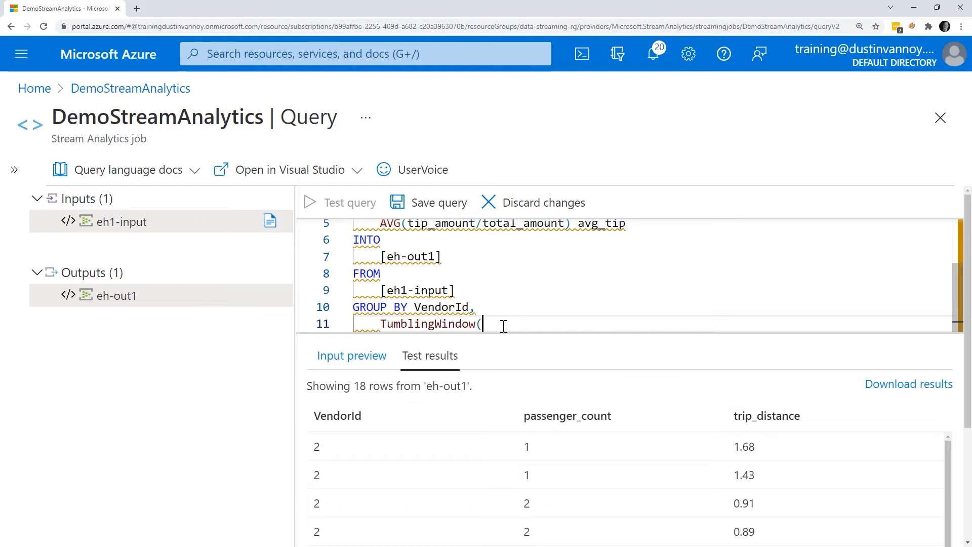
text(Duration(min)
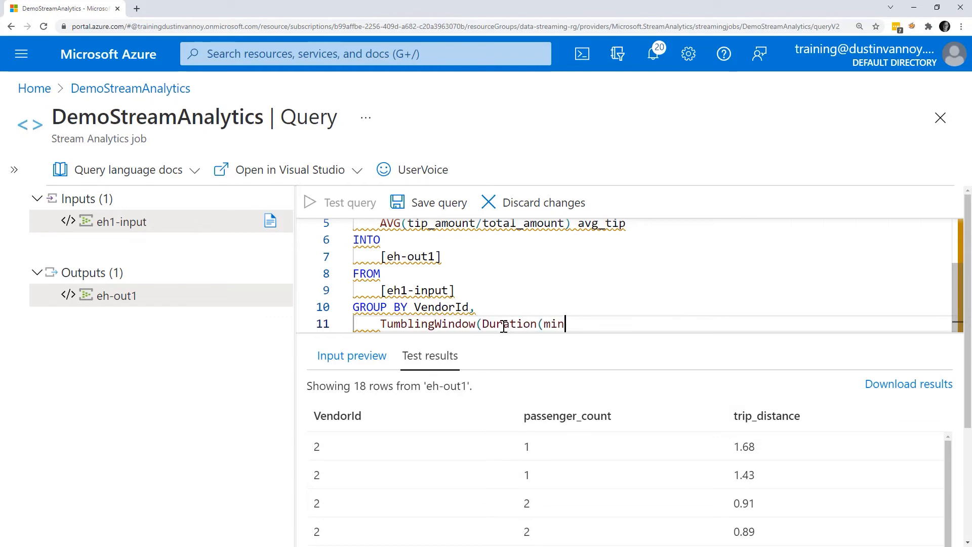
text(ute)
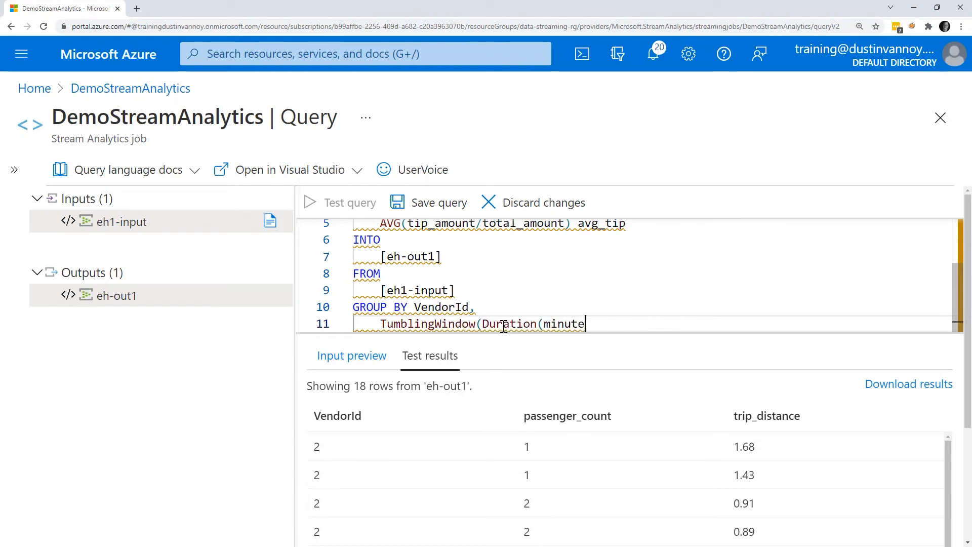
text(, 1)))
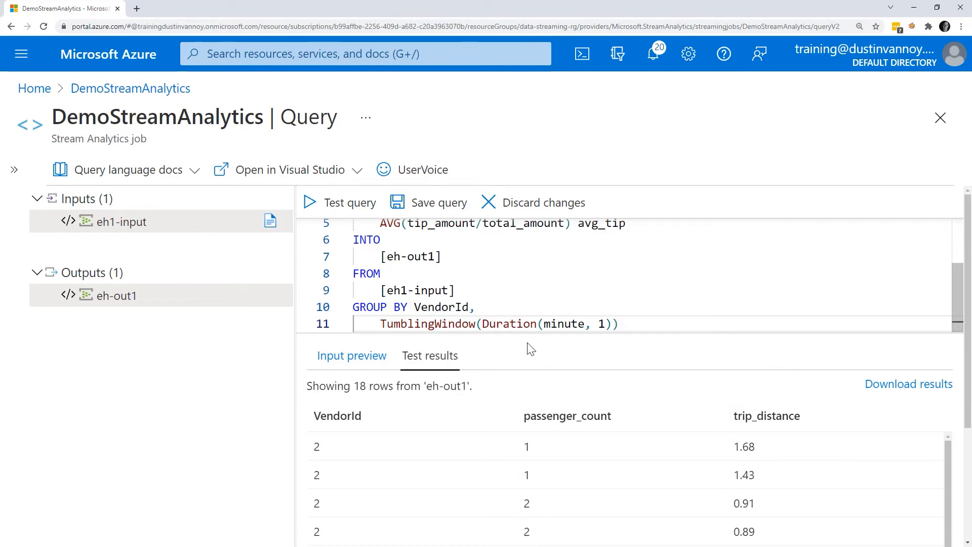
- Test the windowed aggregation query, and test it again after refreshing the eh1-input preview events
click(336, 207)
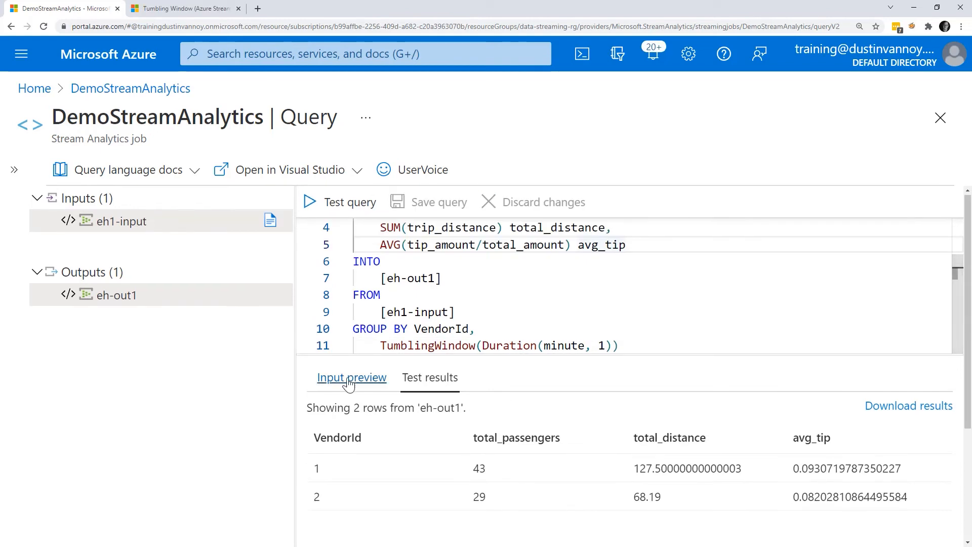
click(340, 380)
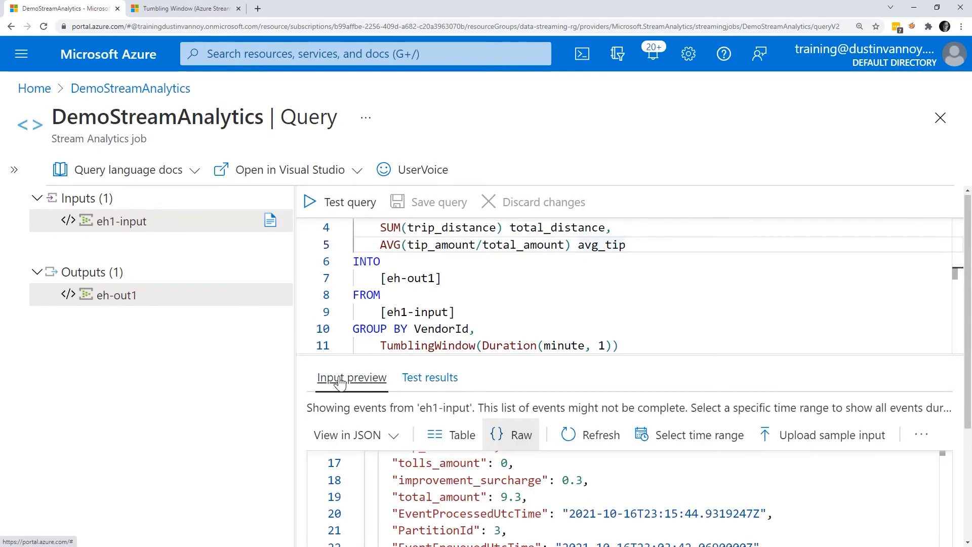
click(569, 437)
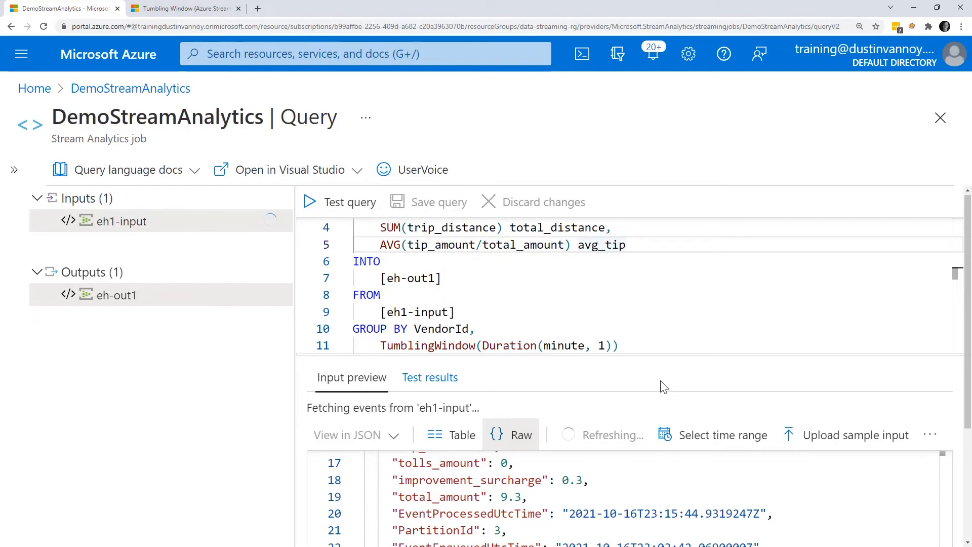
click(424, 380)
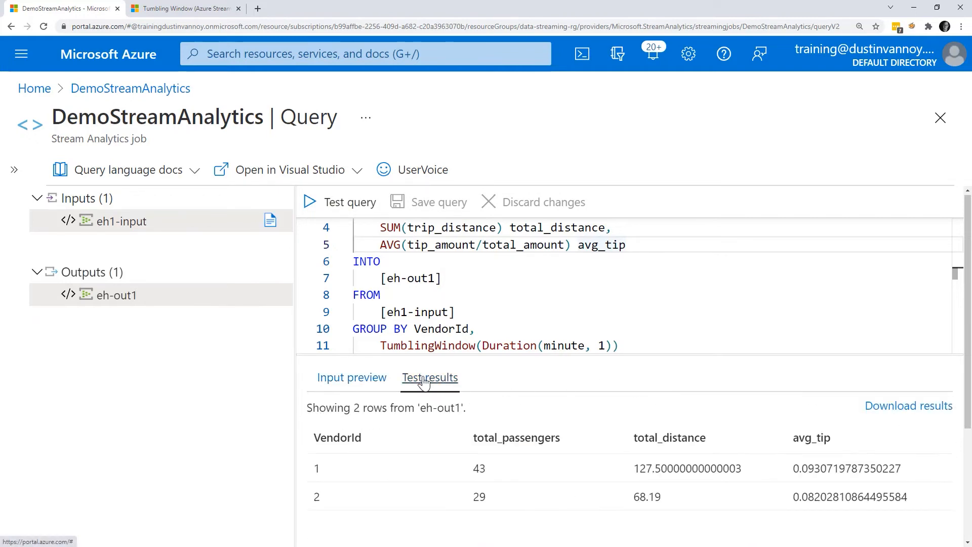
click(342, 205)
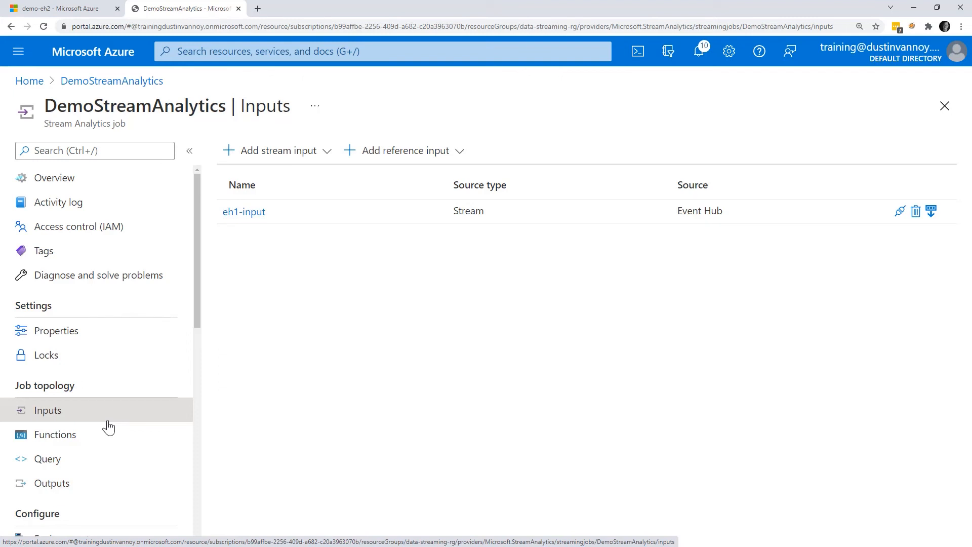
- Start a new SQL Database reference input for the job with the alias zonesql
click(400, 150)
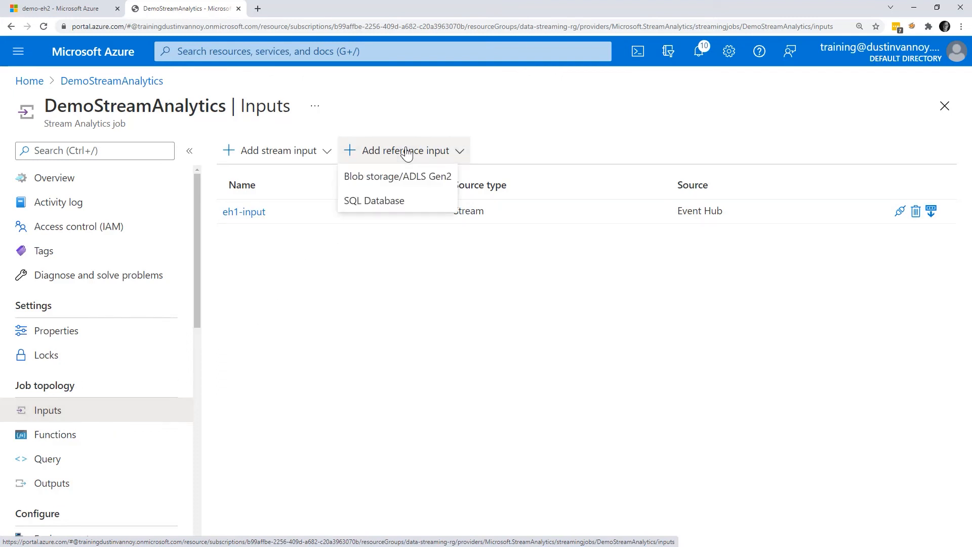
click(373, 207)
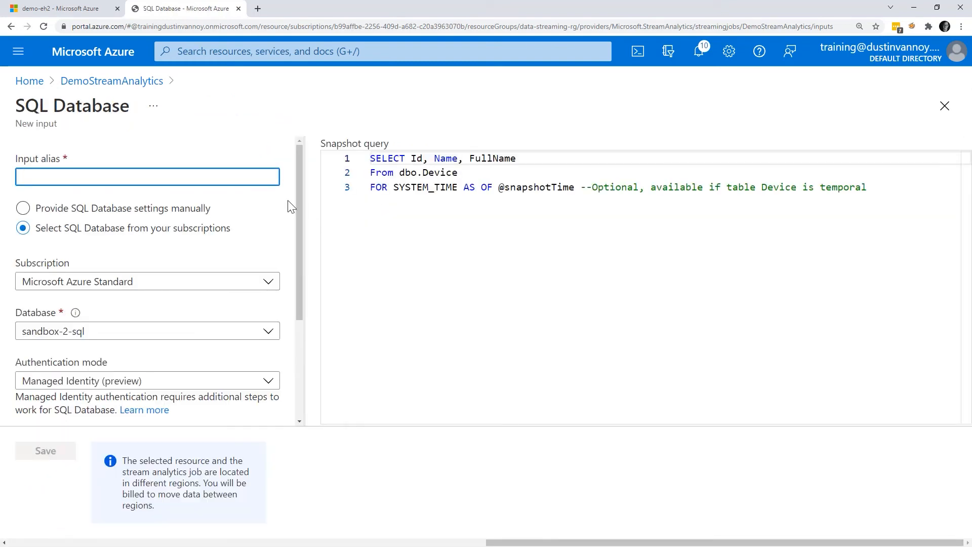
text(zonesql)
scroll(198, 300, down, 2)
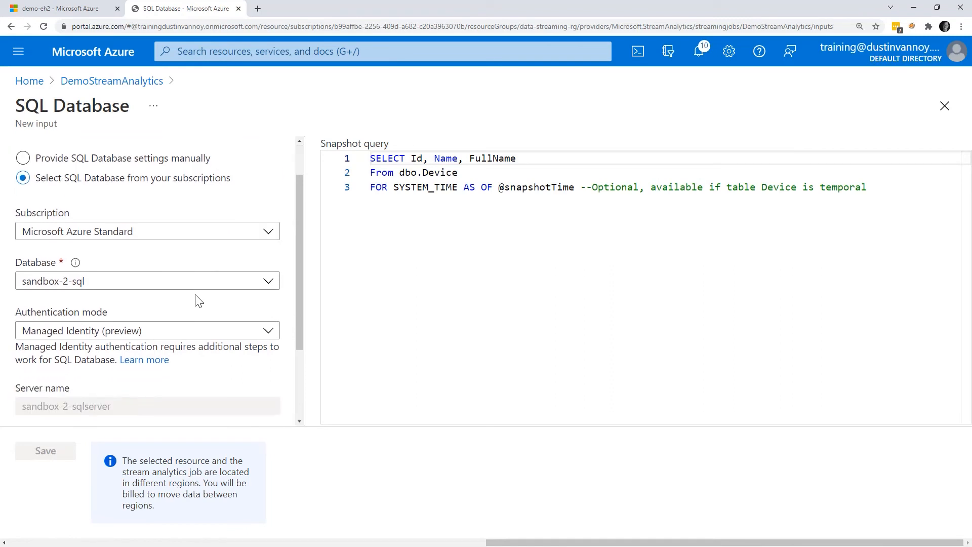
- Set the authentication mode of the sandbox-2-sql reference input to Connection string
click(177, 284)
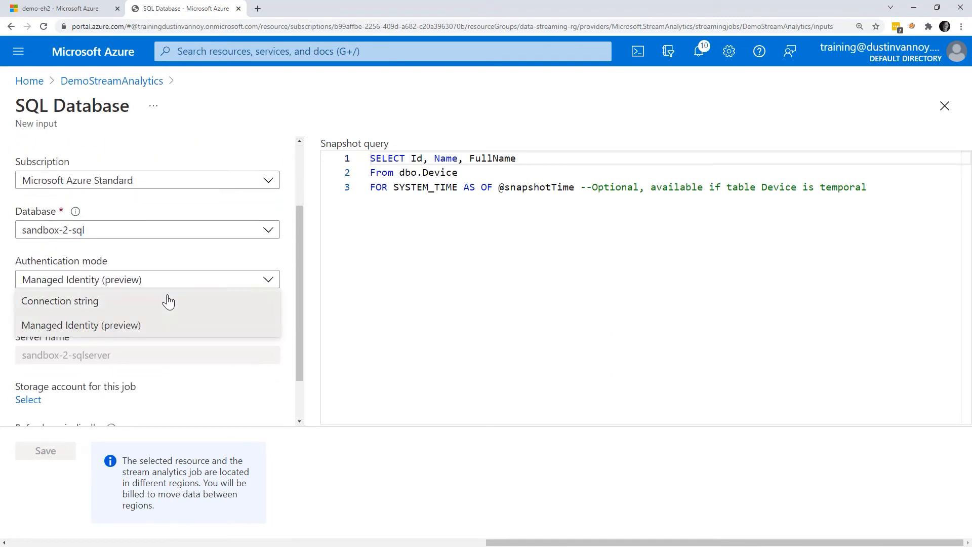
click(166, 300)
click(150, 330)
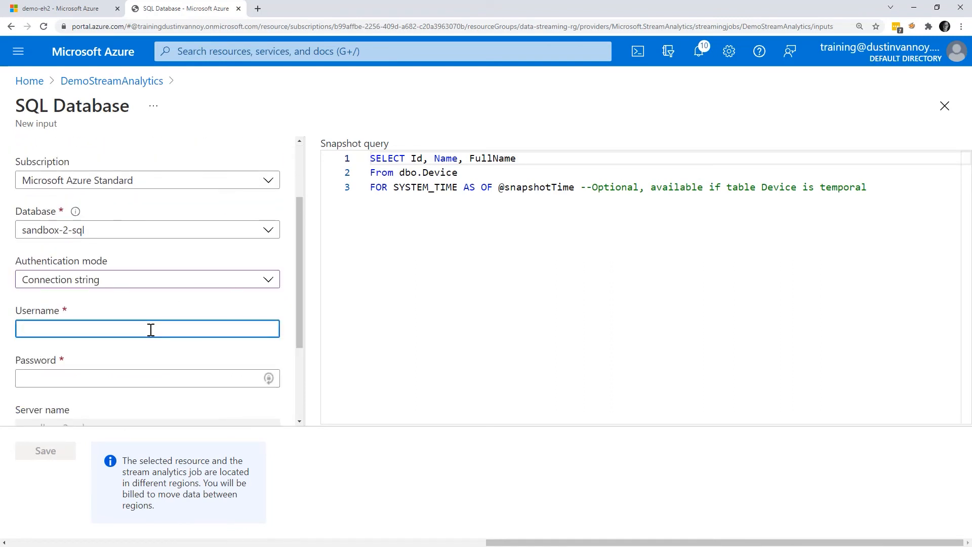
click(126, 279)
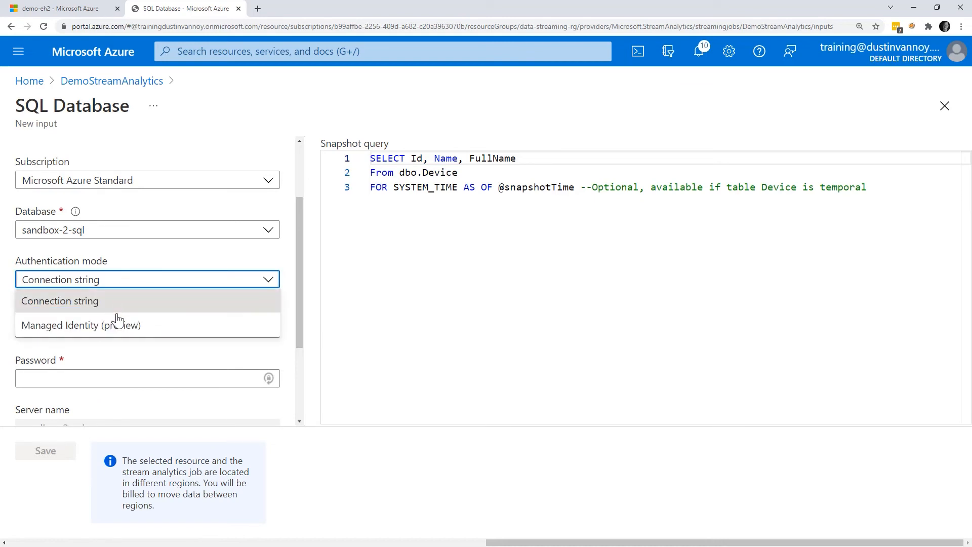
click(122, 312)
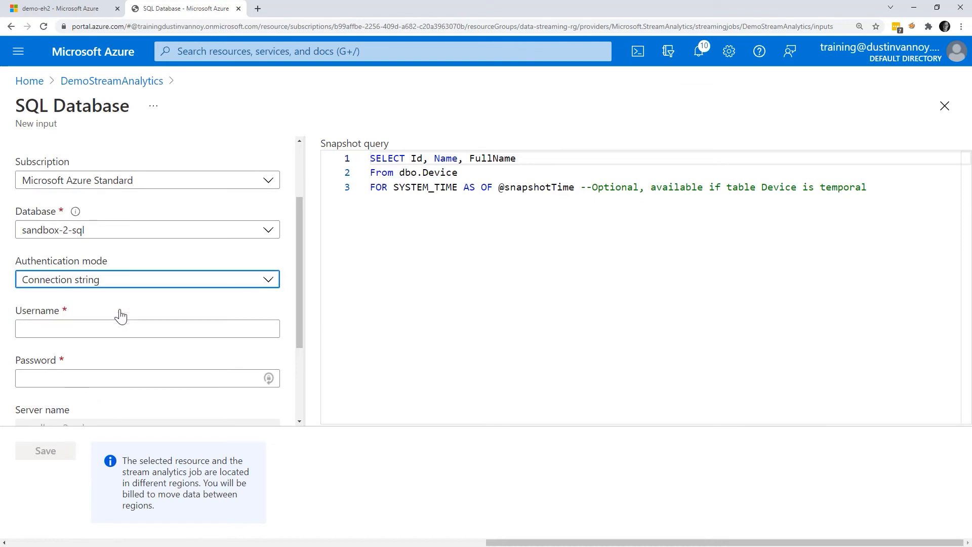
click(120, 285)
click(119, 284)
- Enter the SQL Database username and paste the account password for the reference input
click(112, 328)
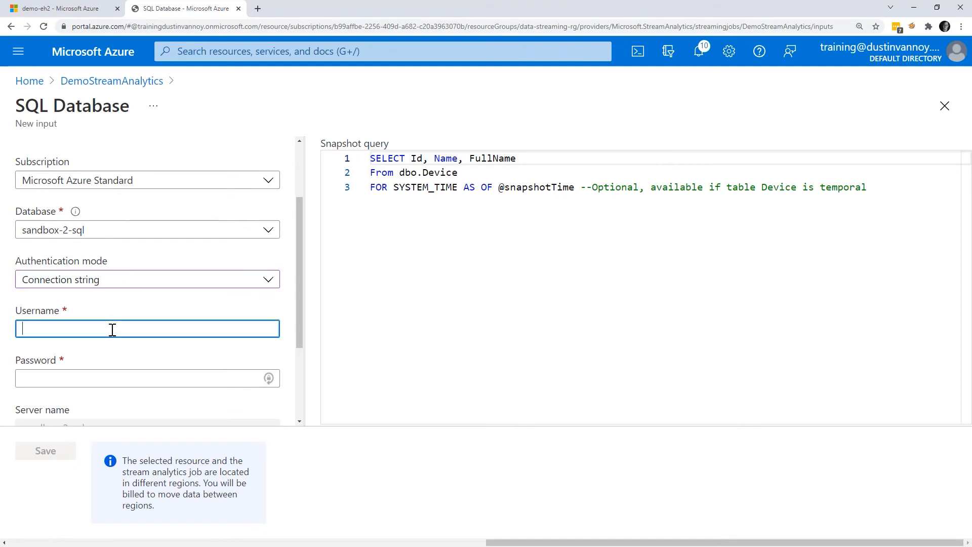
text(dv_admin)
key(Tab)
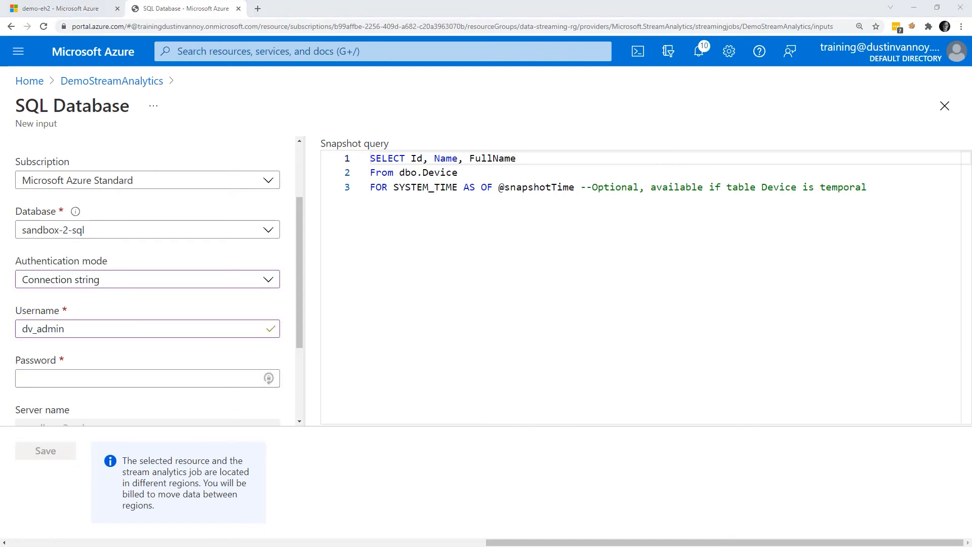
click(102, 378)
key(ctrl+v)
- Replace the default snapshot query with SELECT LocationId, Zone From dbo.taxi_zone
scroll(152, 355, down, 3)
click(35, 340)
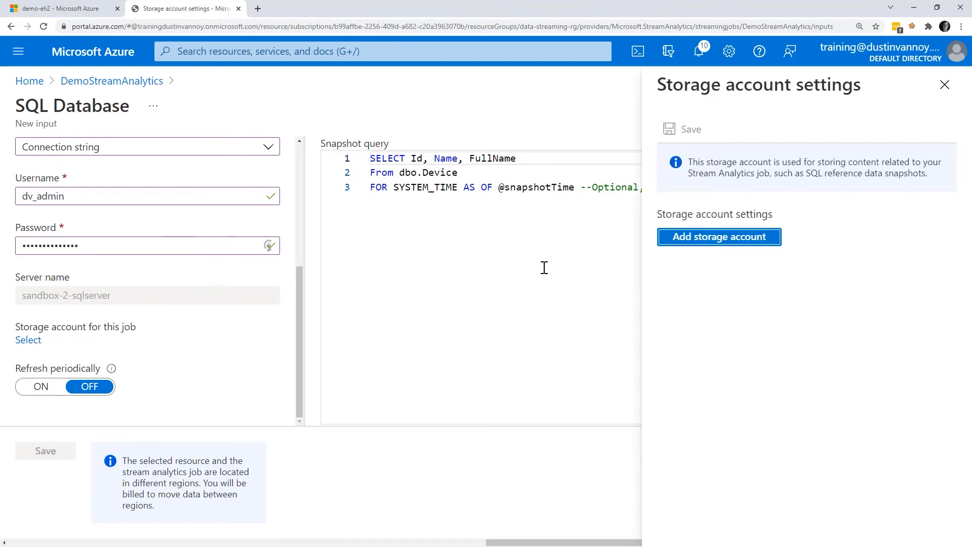
click(945, 85)
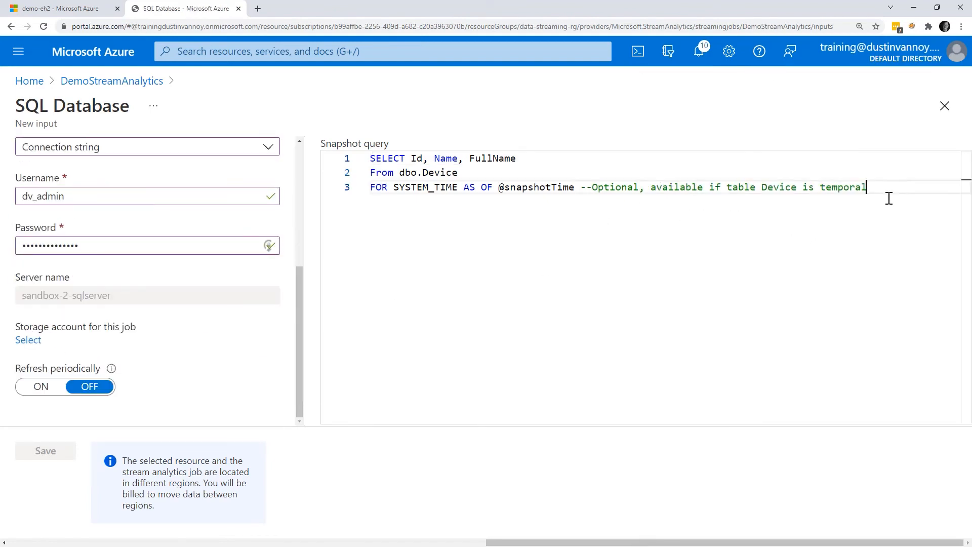
drag(888, 198, 324, 145)
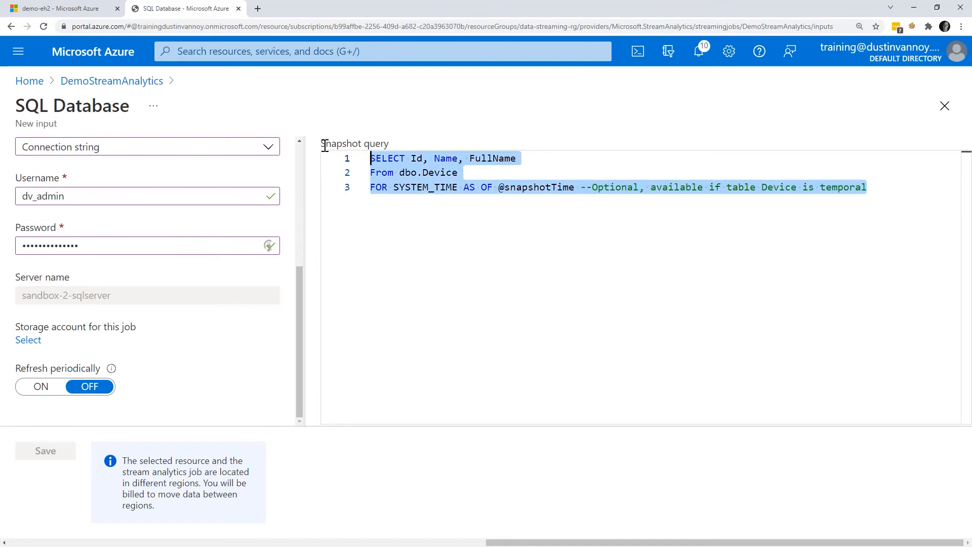
text(SELECT LocationId, Zone From dbo.taxi_zone)
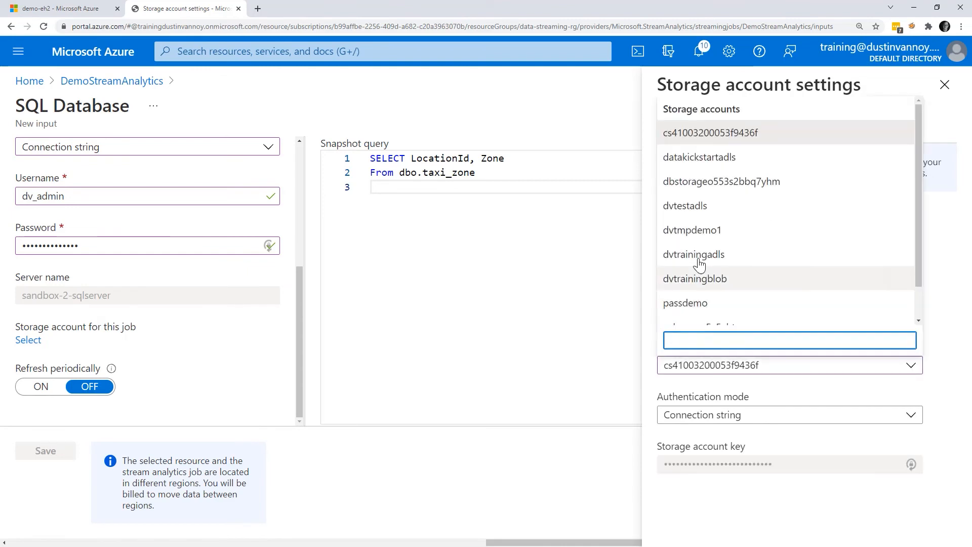
- Set the job's storage account to dvtrainingadls and save the zonesql reference input
click(820, 263)
click(681, 129)
click(686, 210)
click(945, 85)
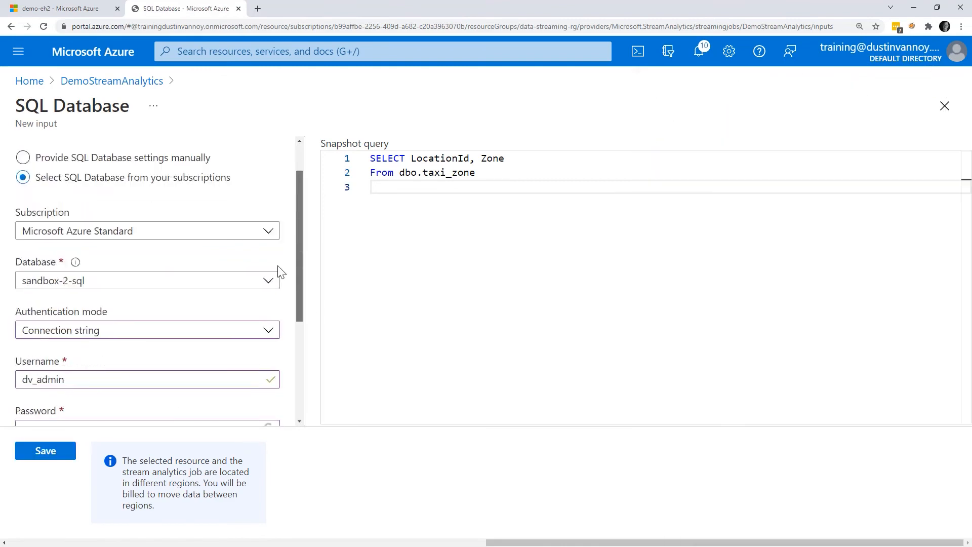
click(68, 453)
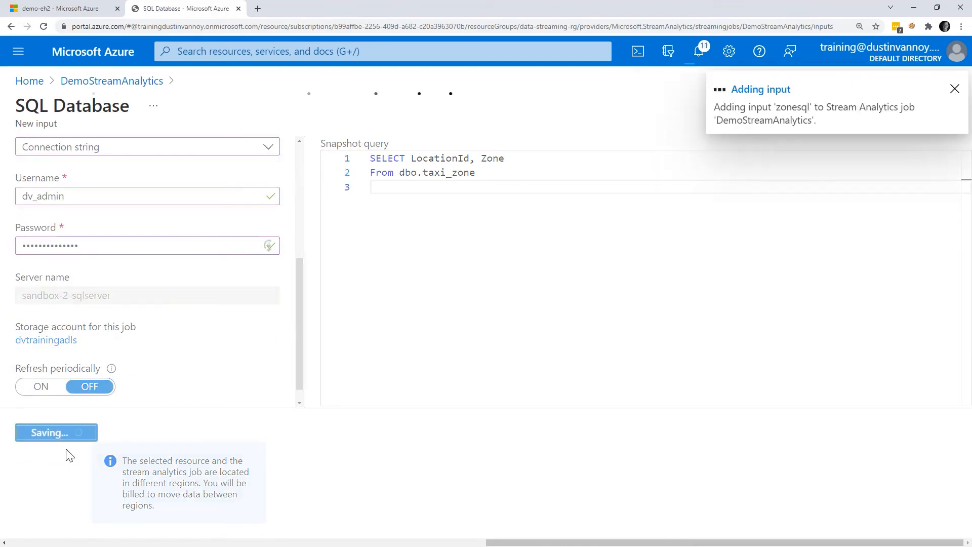
- Open the job's query and give the [eh1-input] source in the FROM clause the alias t1
click(47, 458)
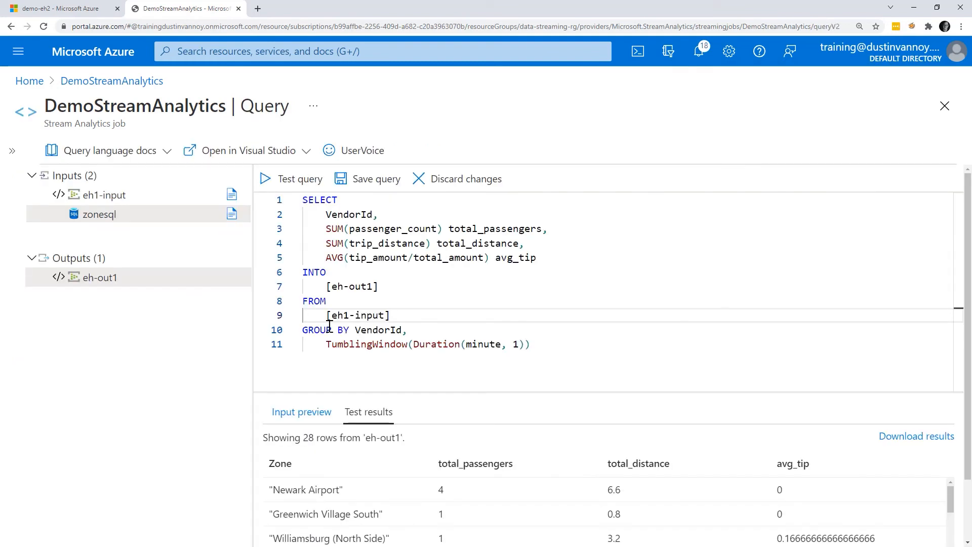
text(t1)
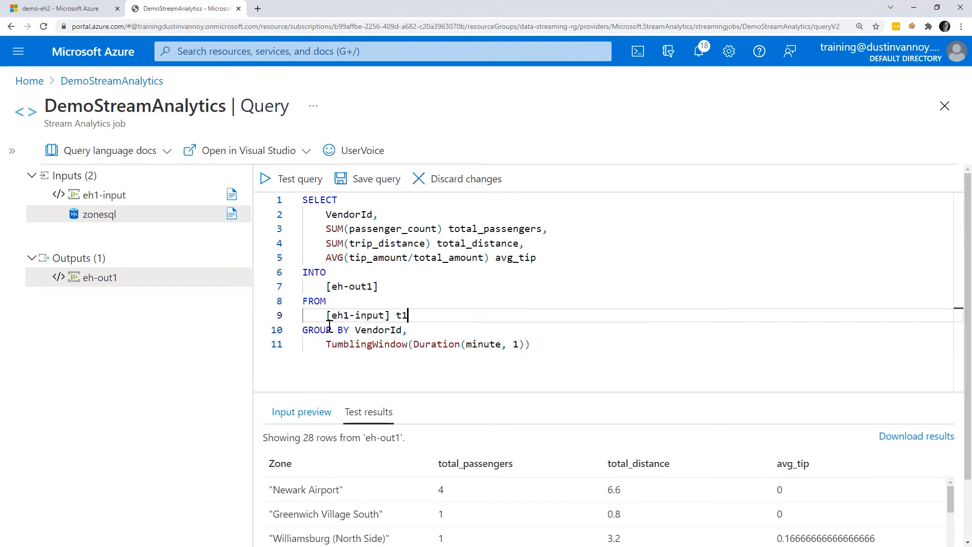
- Join zonesql as t2 on t1.PULocationID = t2.LocationID and qualify passenger_count, trip_distance, tip_amount and total_amount with t1
key(Return)
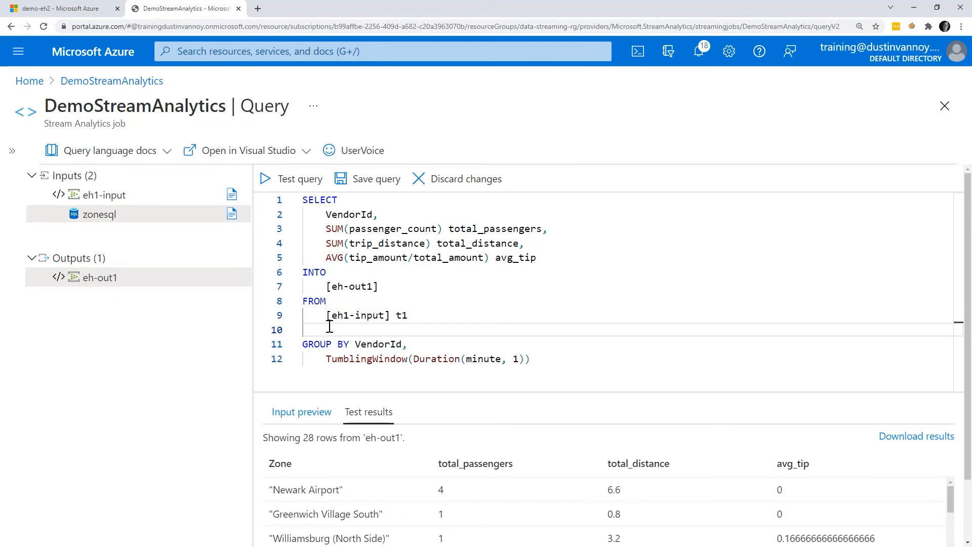
text(JOIN zonesql t2   ON t1.PULocationID = t2.LocationID)
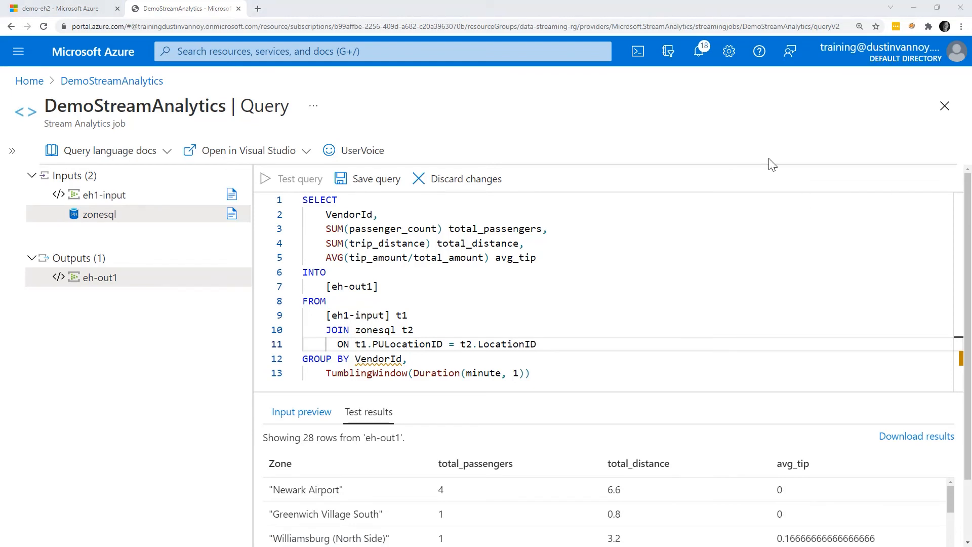
click(349, 228)
text(t1.)
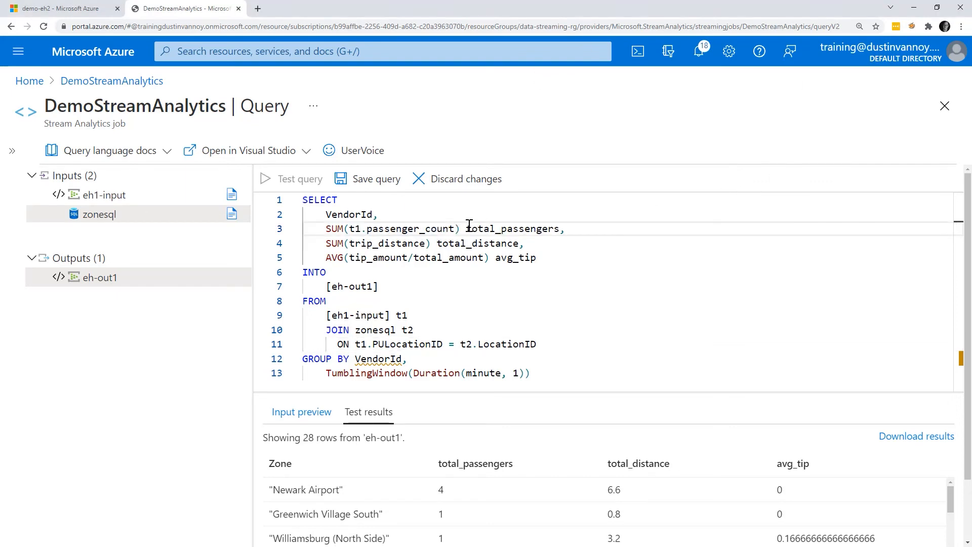
click(349, 243)
text(t1.)
click(350, 257)
text(t1.)
click(431, 257)
text(t1.)
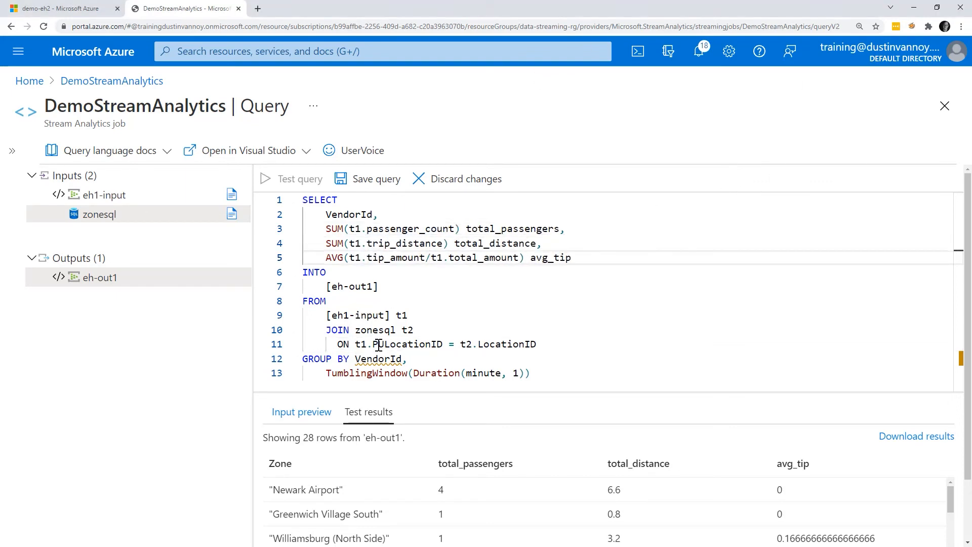
- Replace VendorId with t2.Zone in both the GROUP BY clause and the SELECT list
click(379, 371)
click(379, 360)
double_click(379, 360)
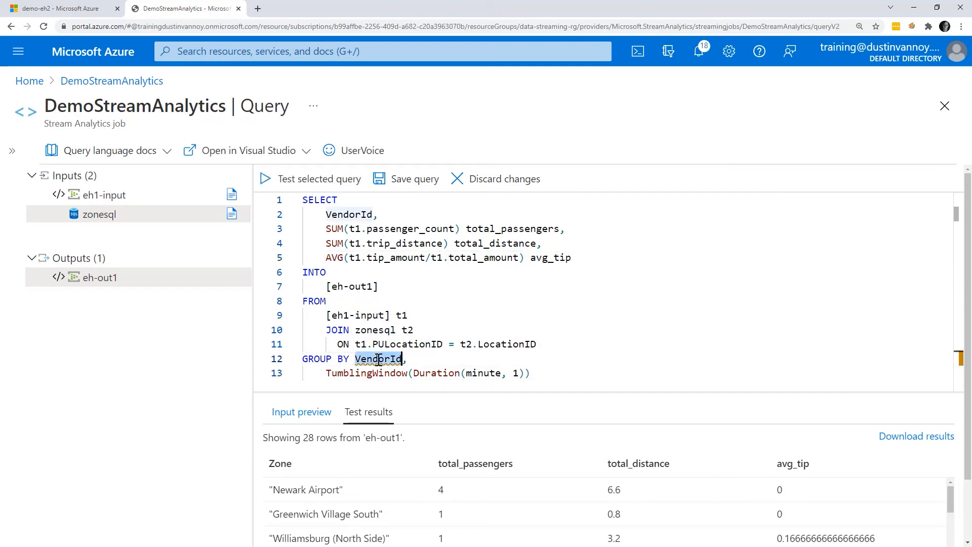
text(t2.Z)
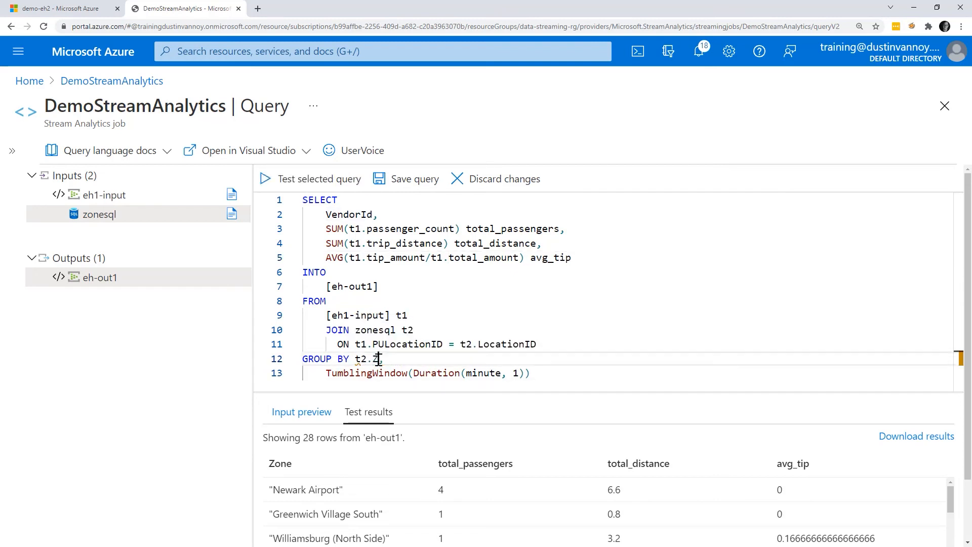
text(one,)
click(350, 215)
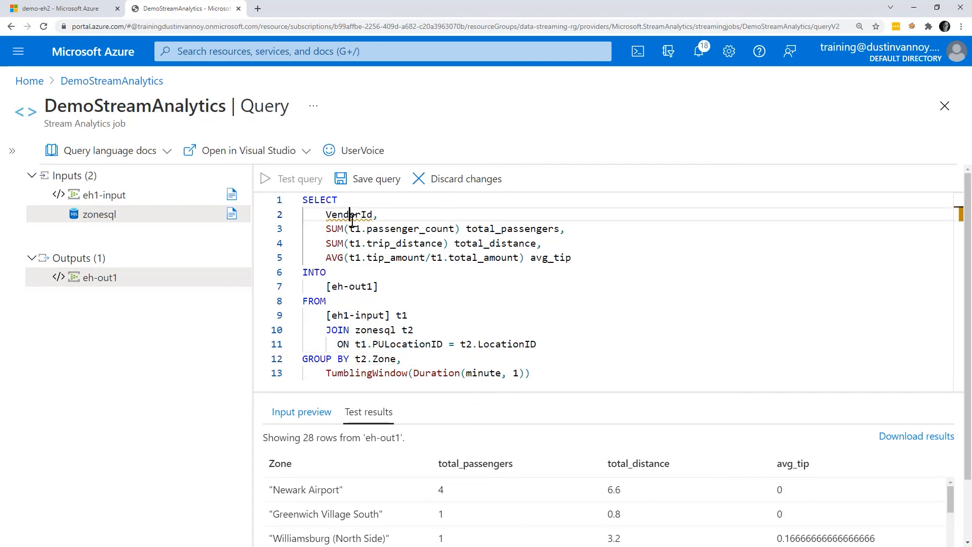
double_click(352, 215)
text(t2.Zone,)
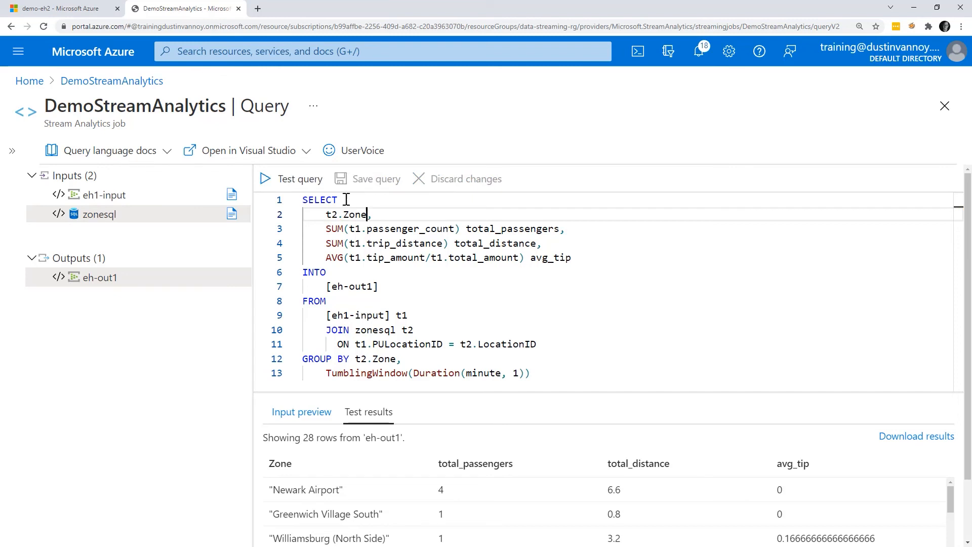
- Test the joined query and look through the aggregated passenger, distance and tip values for each zone
click(299, 178)
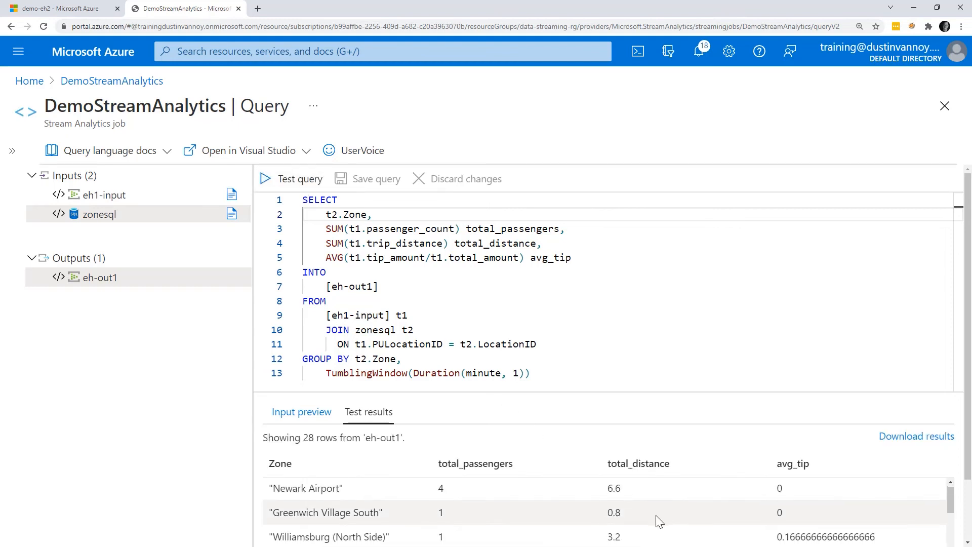
scroll(658, 519, down, 3)
scroll(658, 522, down, 2)
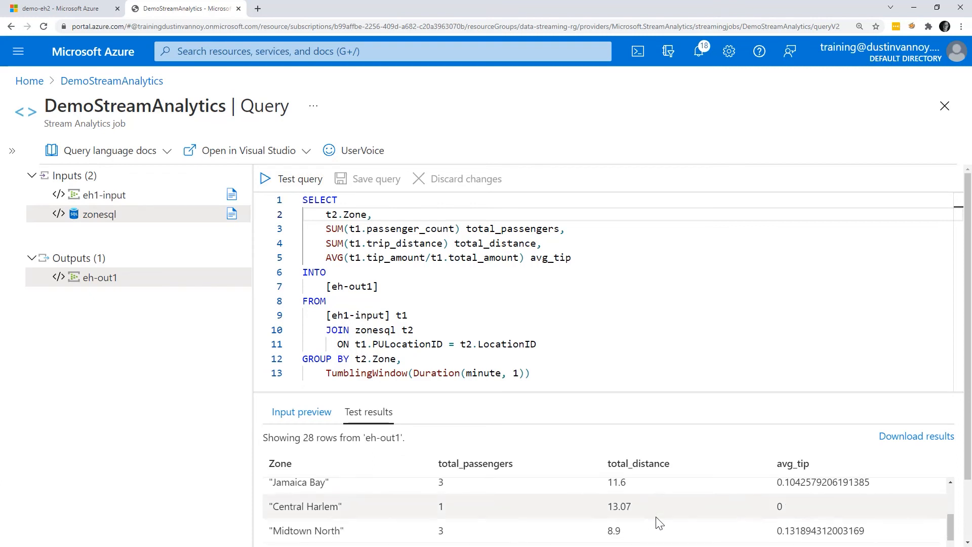
scroll(659, 522, down, 2)
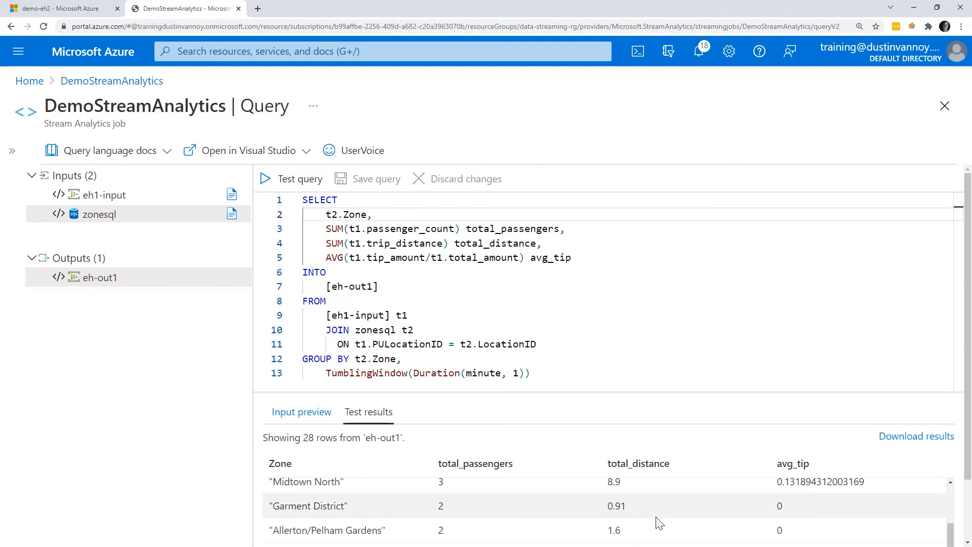
scroll(658, 522, down, 1)
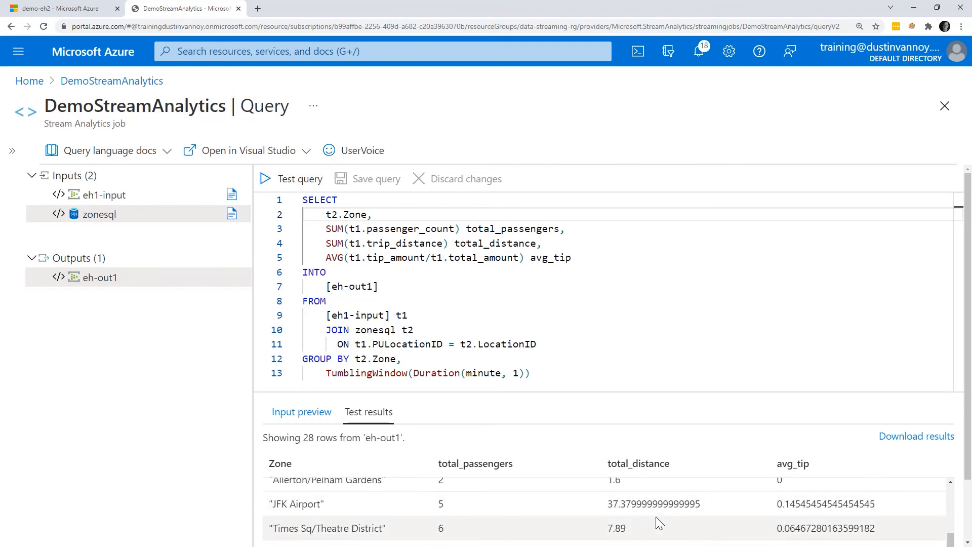
scroll(656, 517, down, 1)
scroll(656, 518, down, 1)
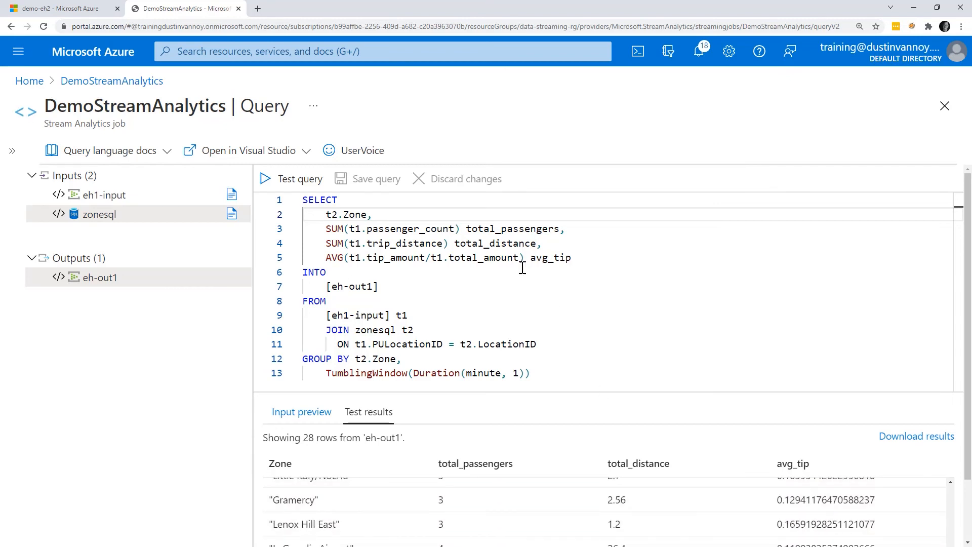
key(Down)
key(Down)
key(Down)
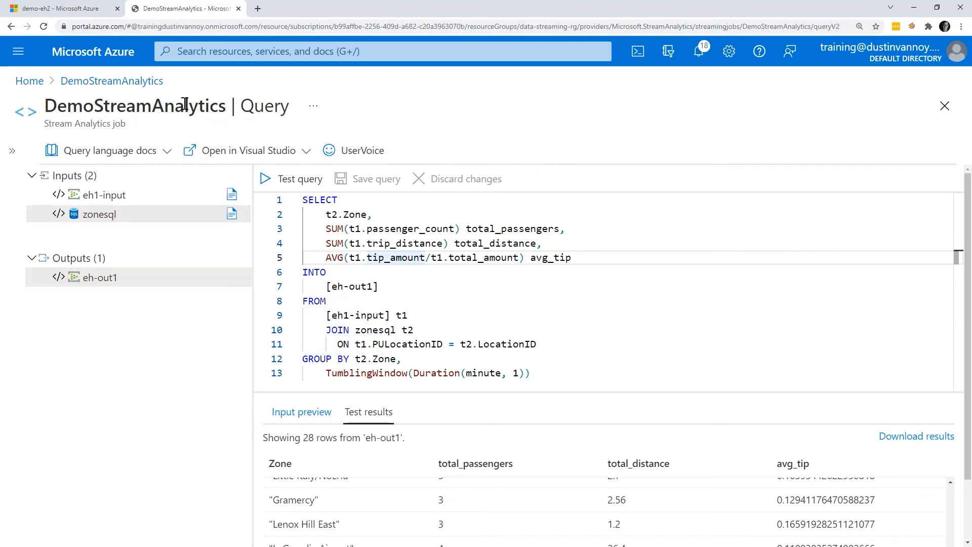
- Return to the DemoStreamAnalytics overview and start the job with the output start time set to Now
click(89, 82)
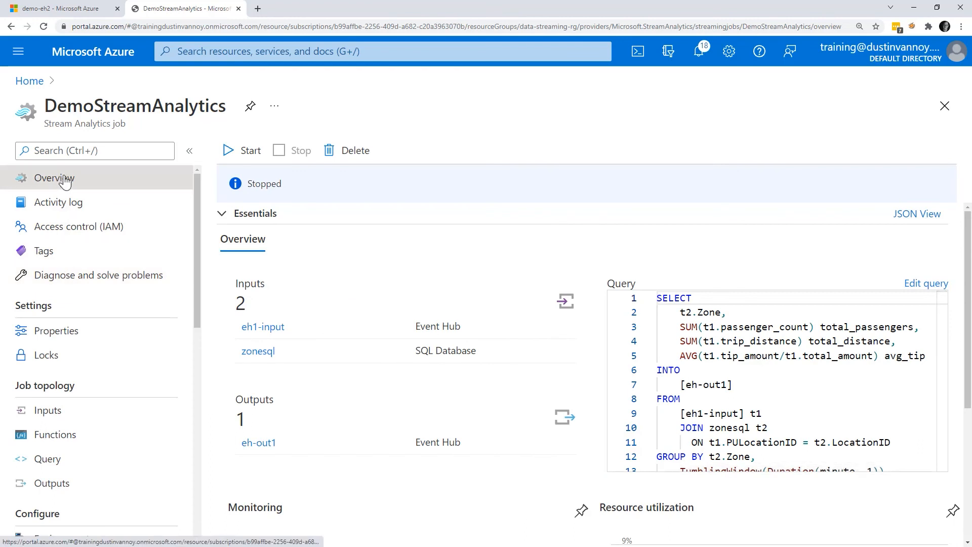
click(246, 161)
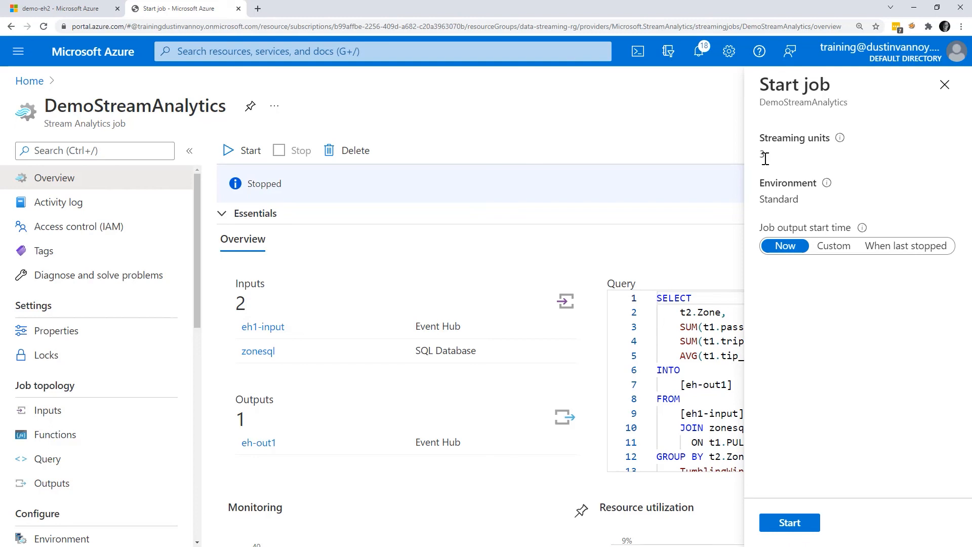
click(789, 522)
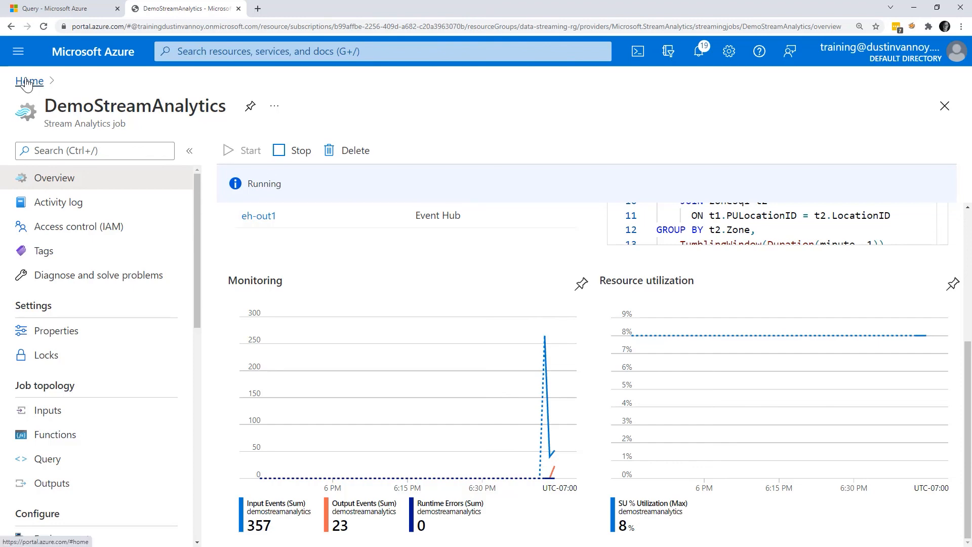
- Switch to the demo-out event hub and examine its request, message and throughput charts
click(38, 6)
scroll(68, 380, down, 5)
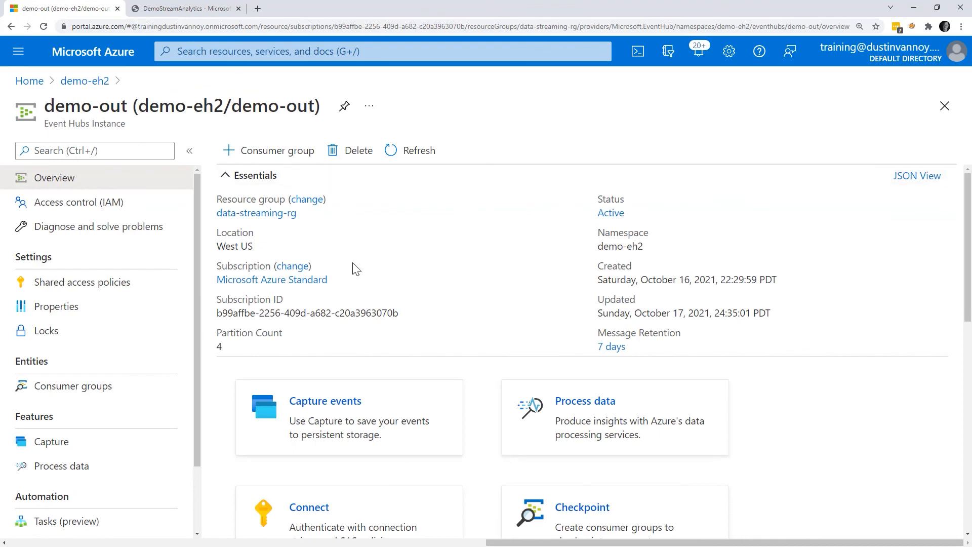
scroll(398, 288, down, 1)
scroll(463, 299, down, 9)
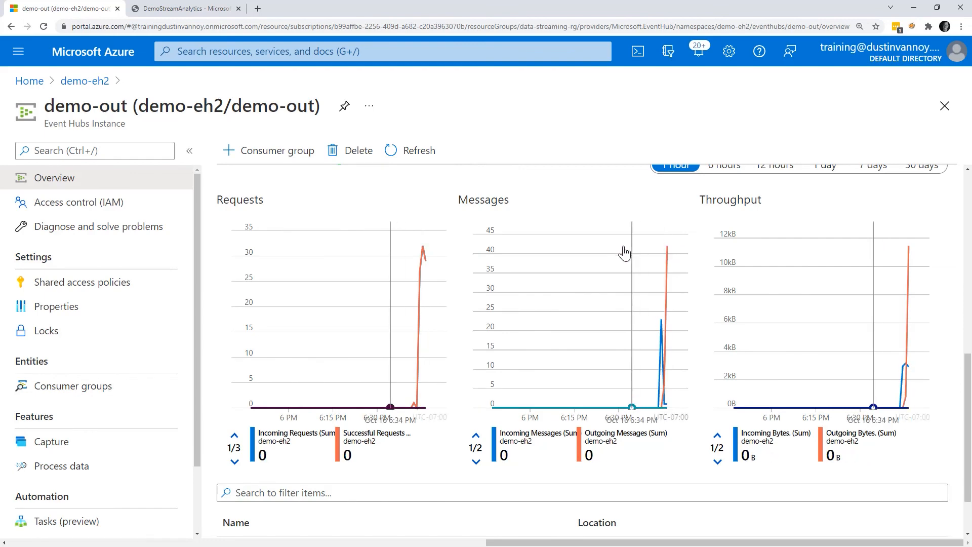
scroll(623, 253, up, 10)
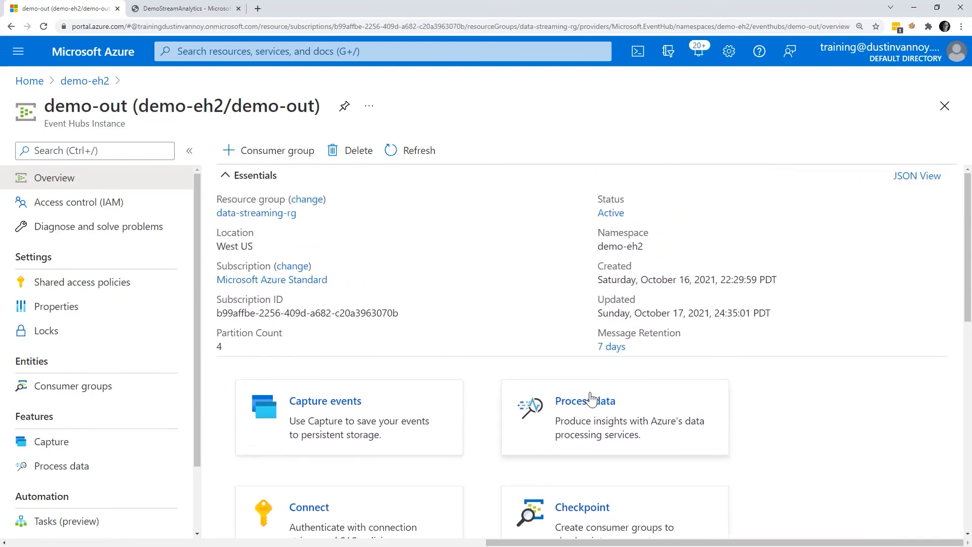
- Open the real-time insights query editor for demo-out's data and enlarge the test results area
click(585, 404)
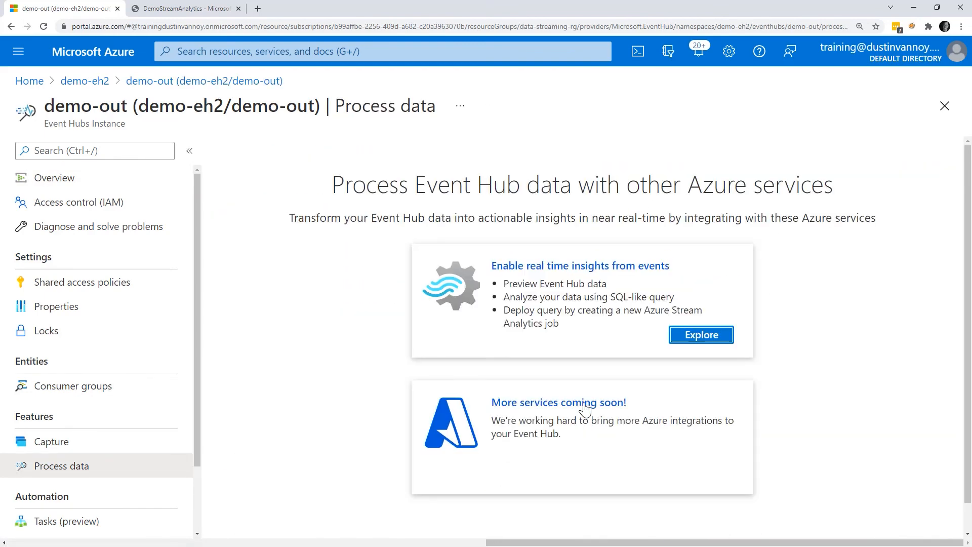
click(703, 343)
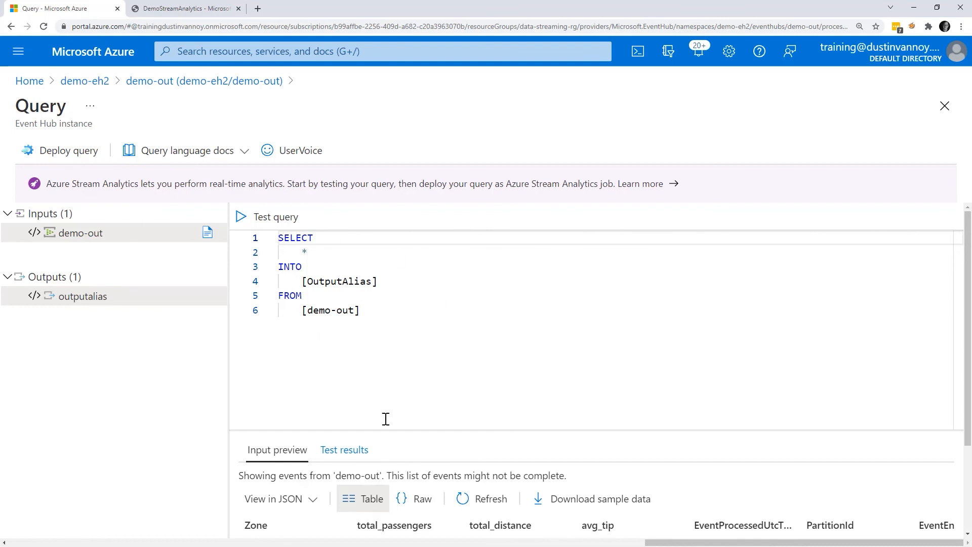
click(349, 450)
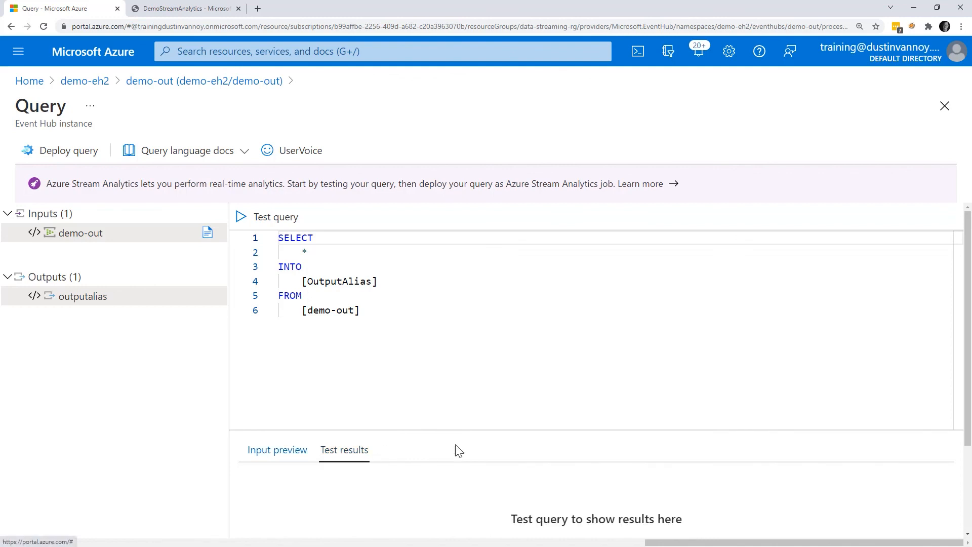
drag(505, 430, 495, 289)
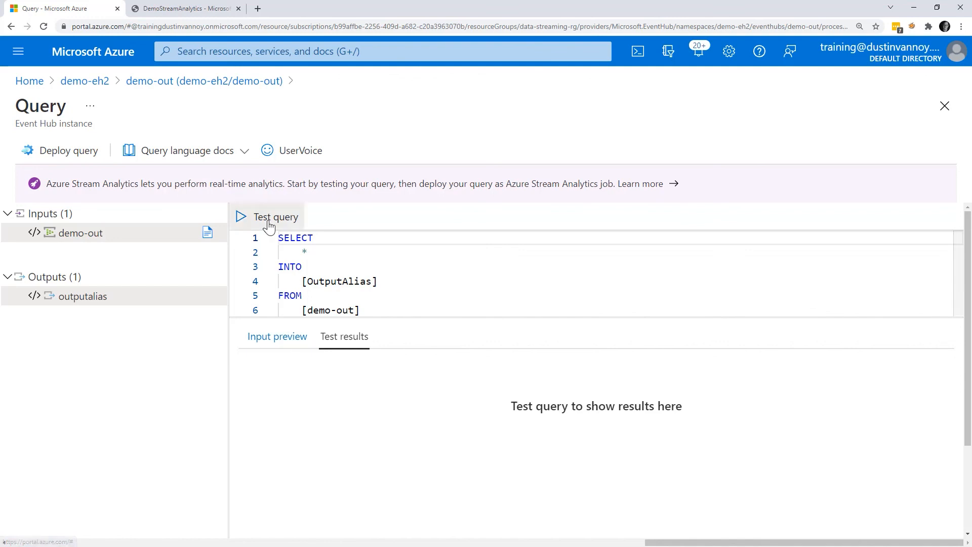
- Test the default SELECT * query on demo-out and look through the zone rows it returns
click(242, 216)
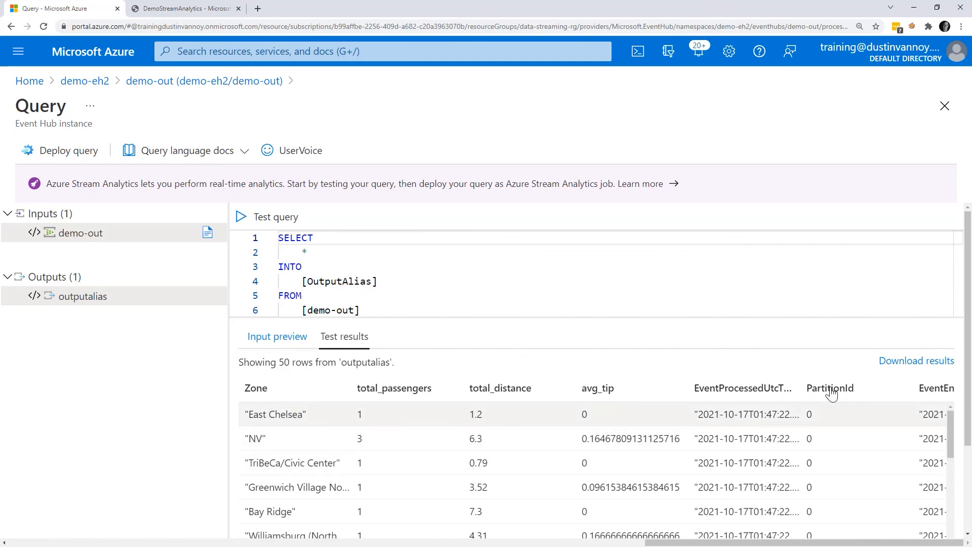
scroll(934, 413, down, 2)
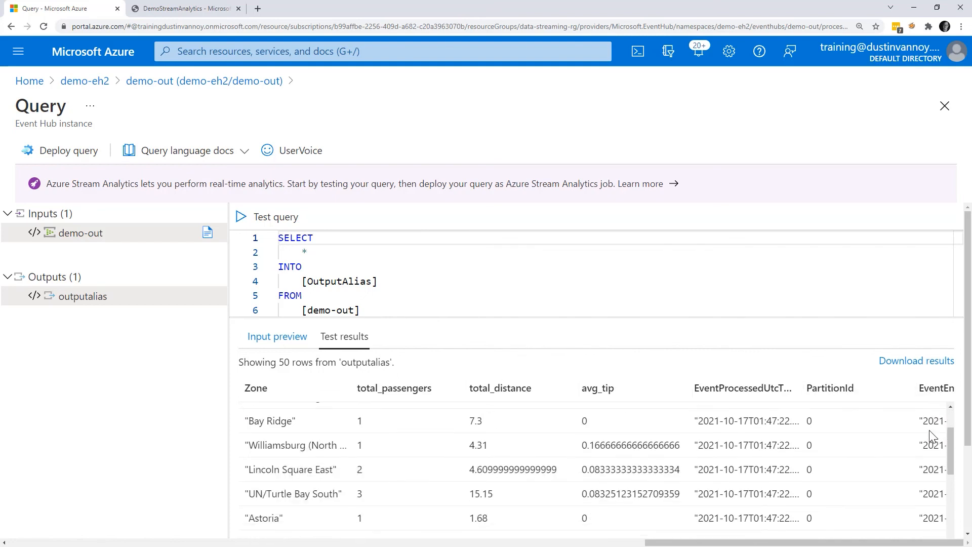
scroll(856, 474, down, 6)
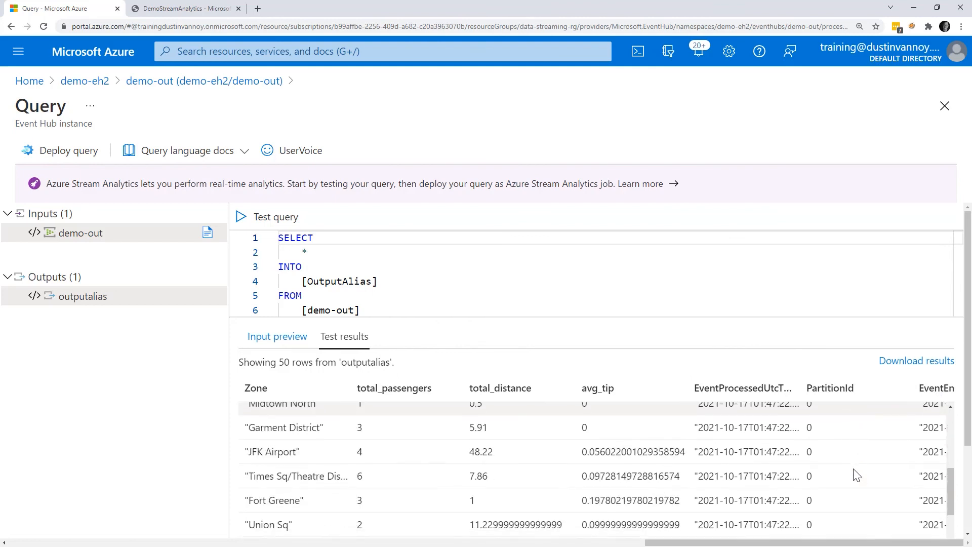
scroll(856, 474, down, 8)
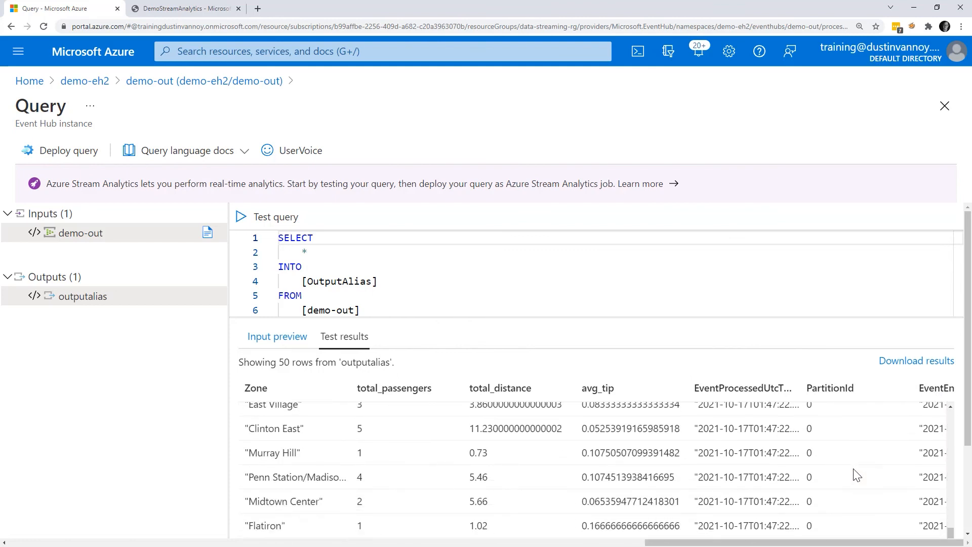
scroll(856, 474, down, 6)
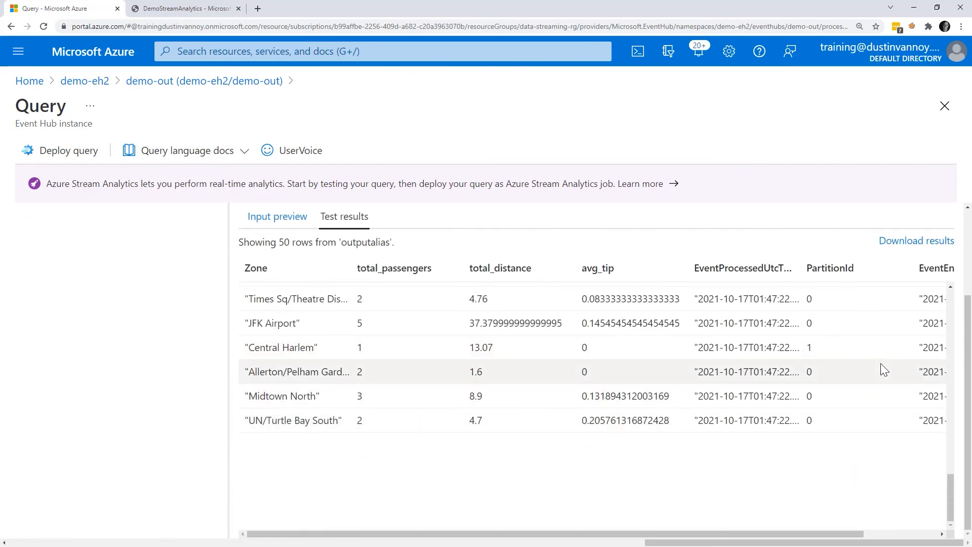
scroll(844, 427, up, 5)
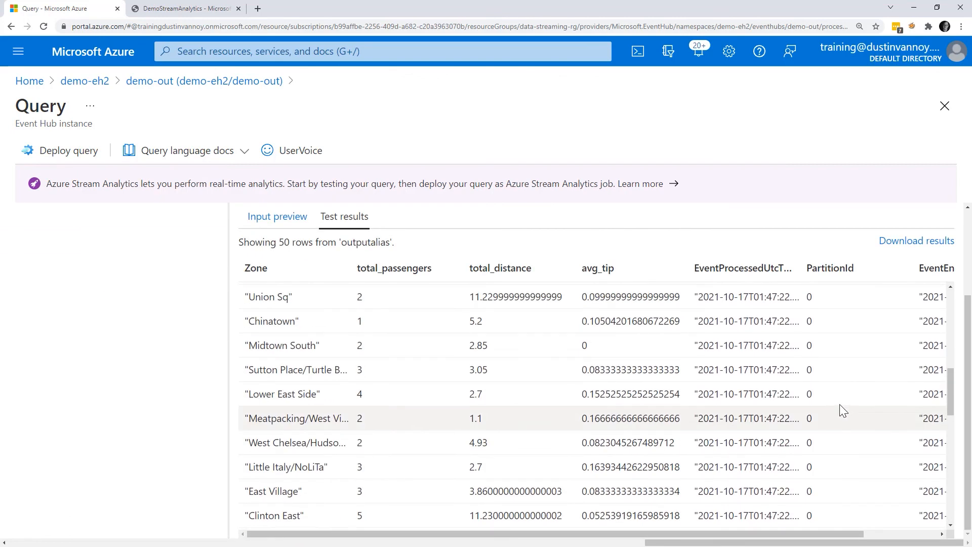